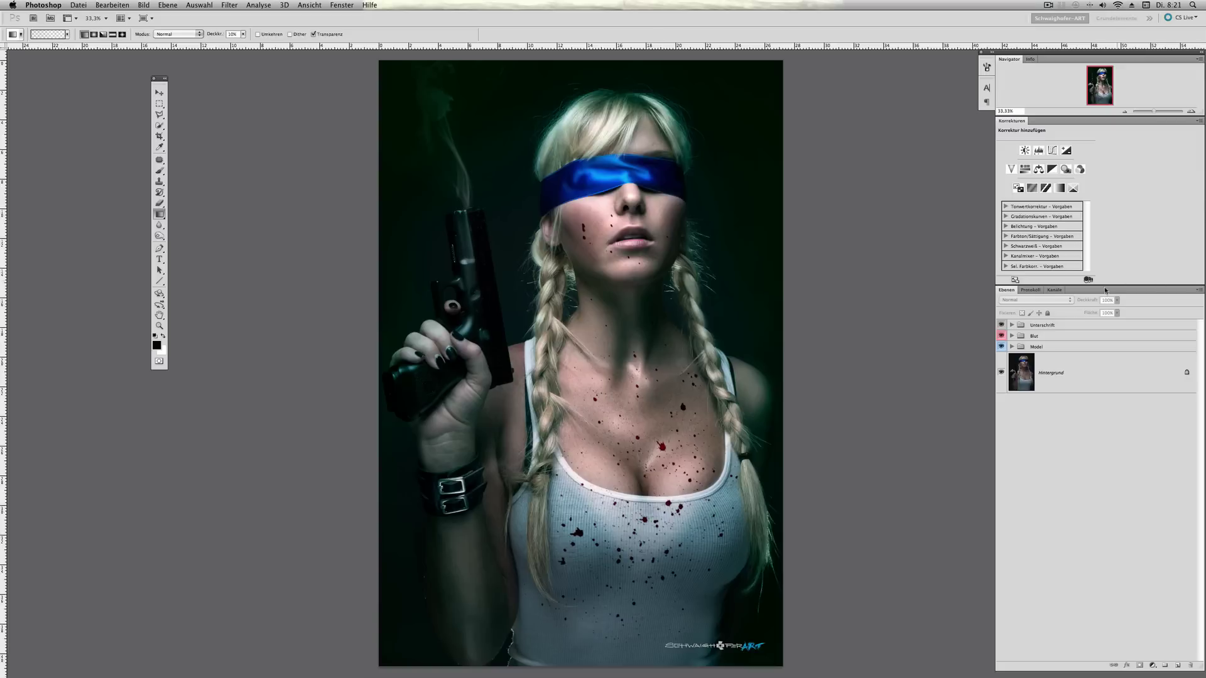
- Hide and reshow the blood splatter layer group to compare the portrait with and without the effect
click(1001, 336)
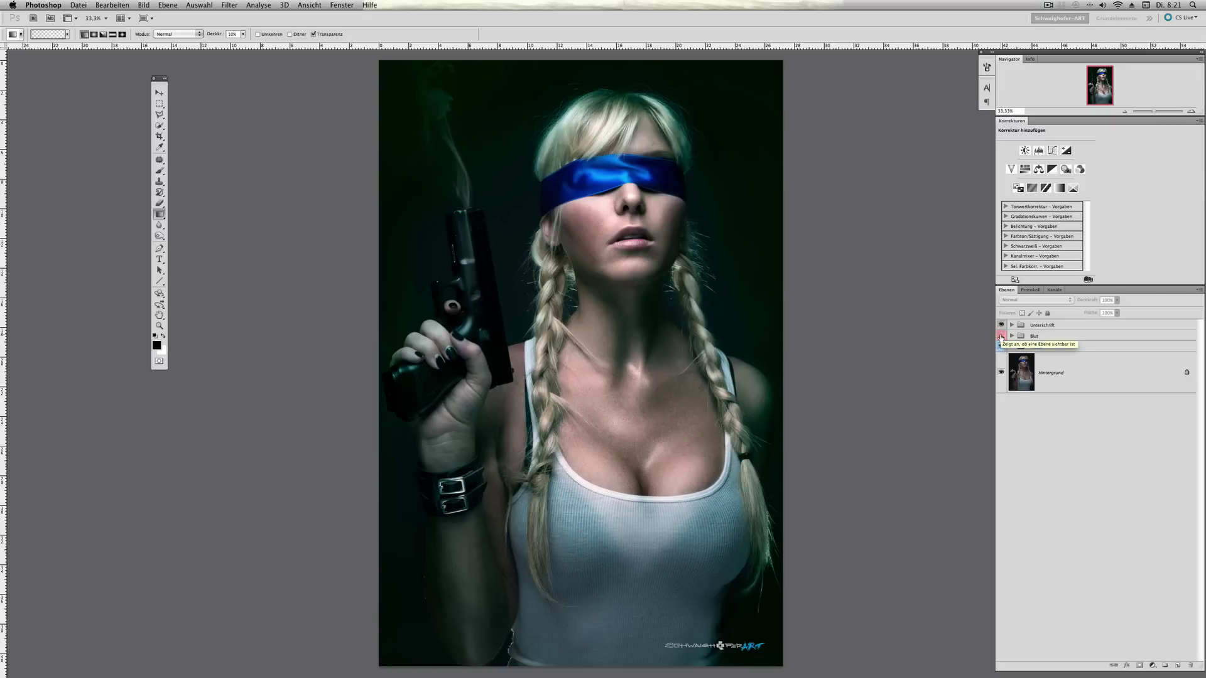
click(1001, 337)
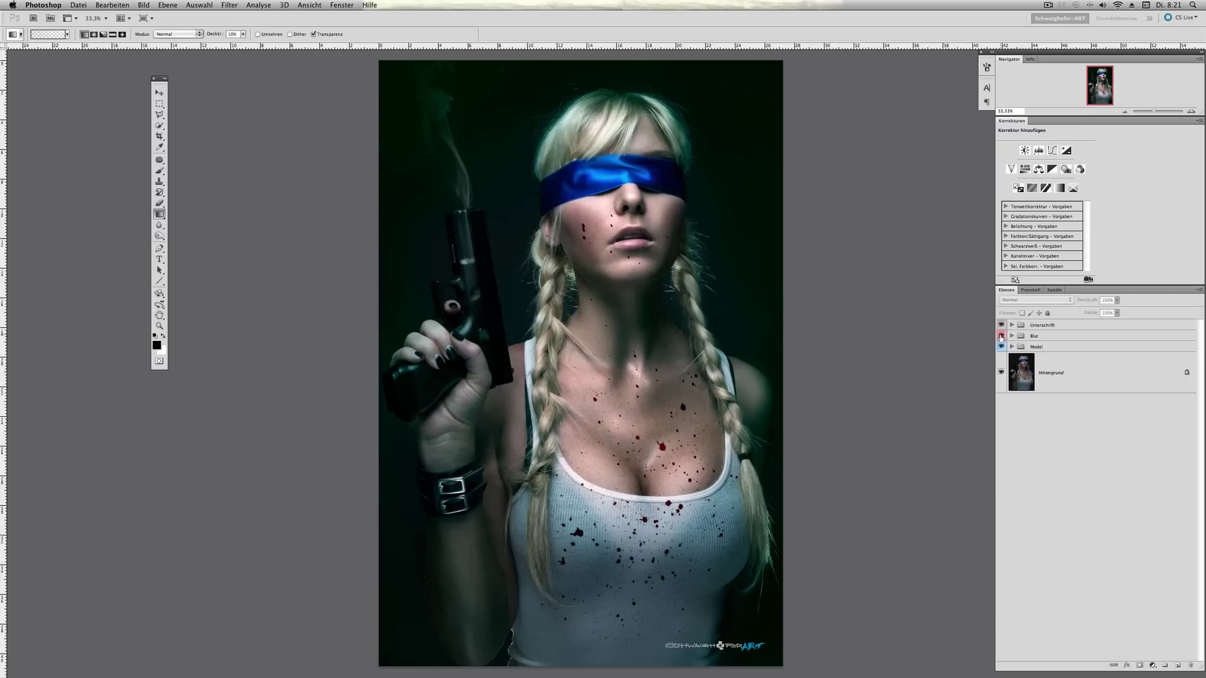
- Switch to Firefox and search the CGTextures site for "blood"
key(F3)
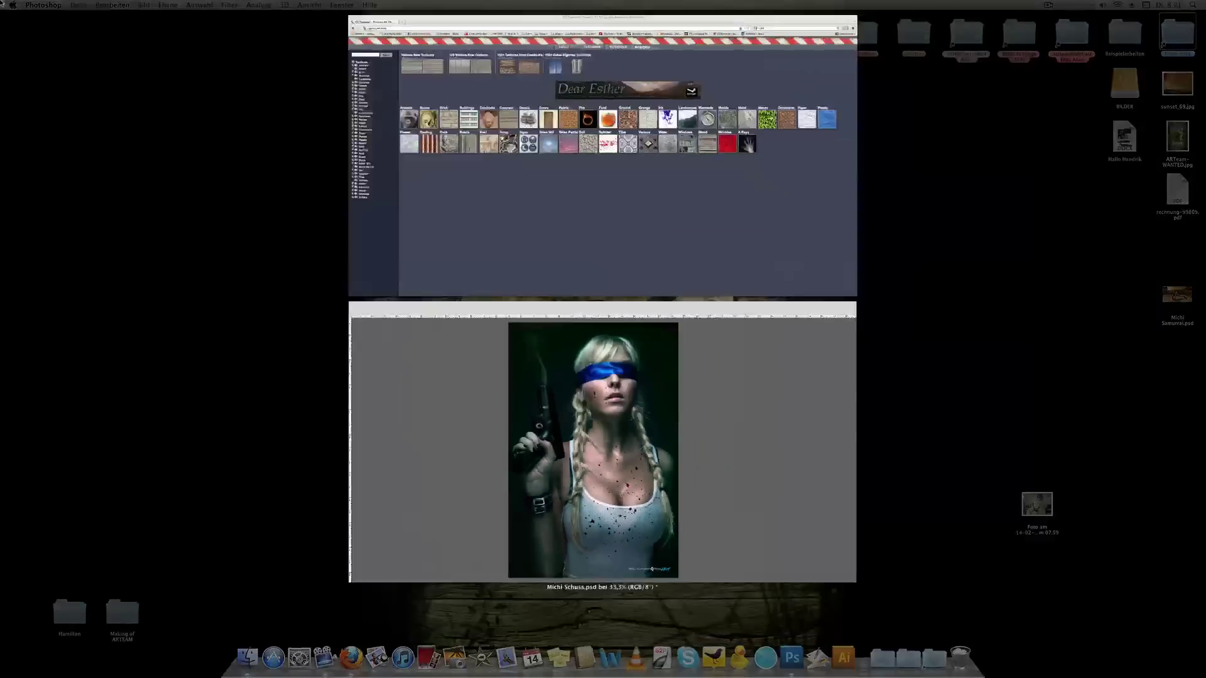
click(603, 223)
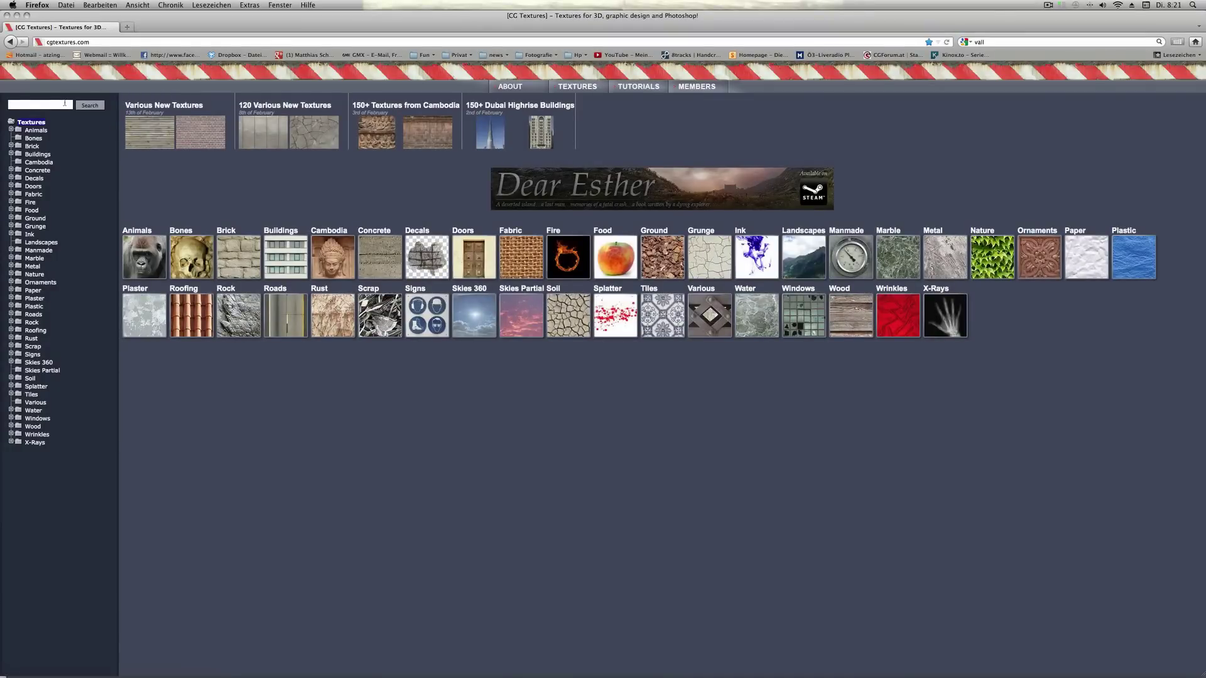
text(lood)
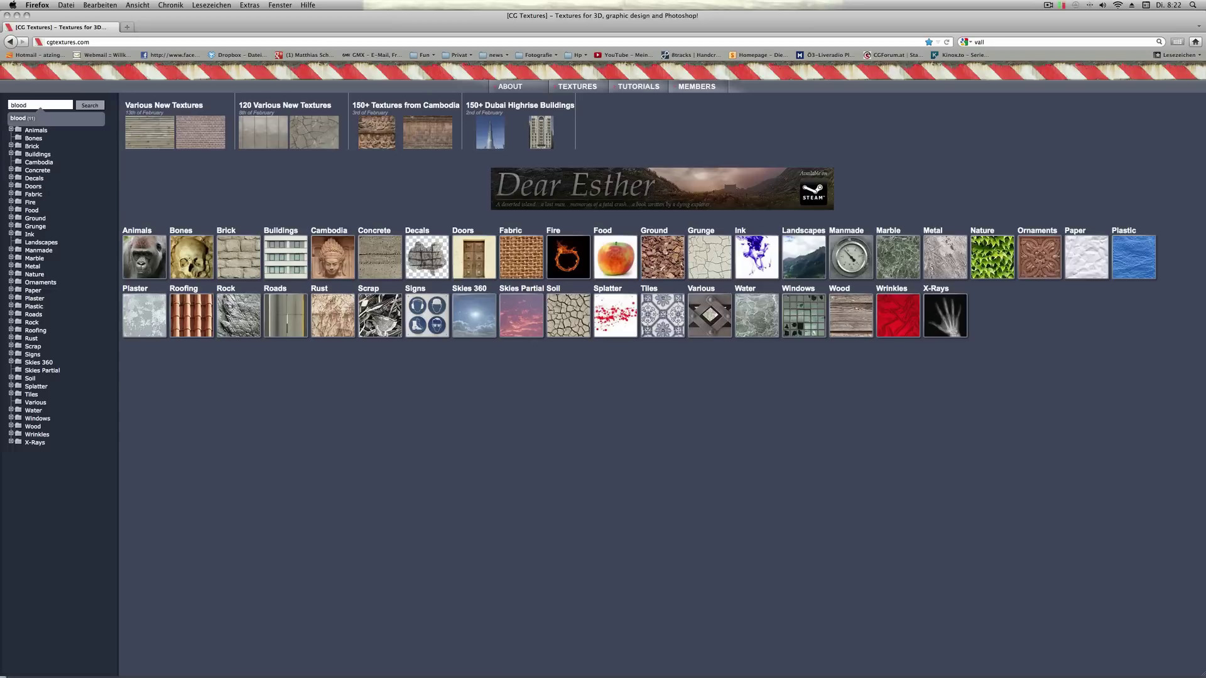
click(26, 117)
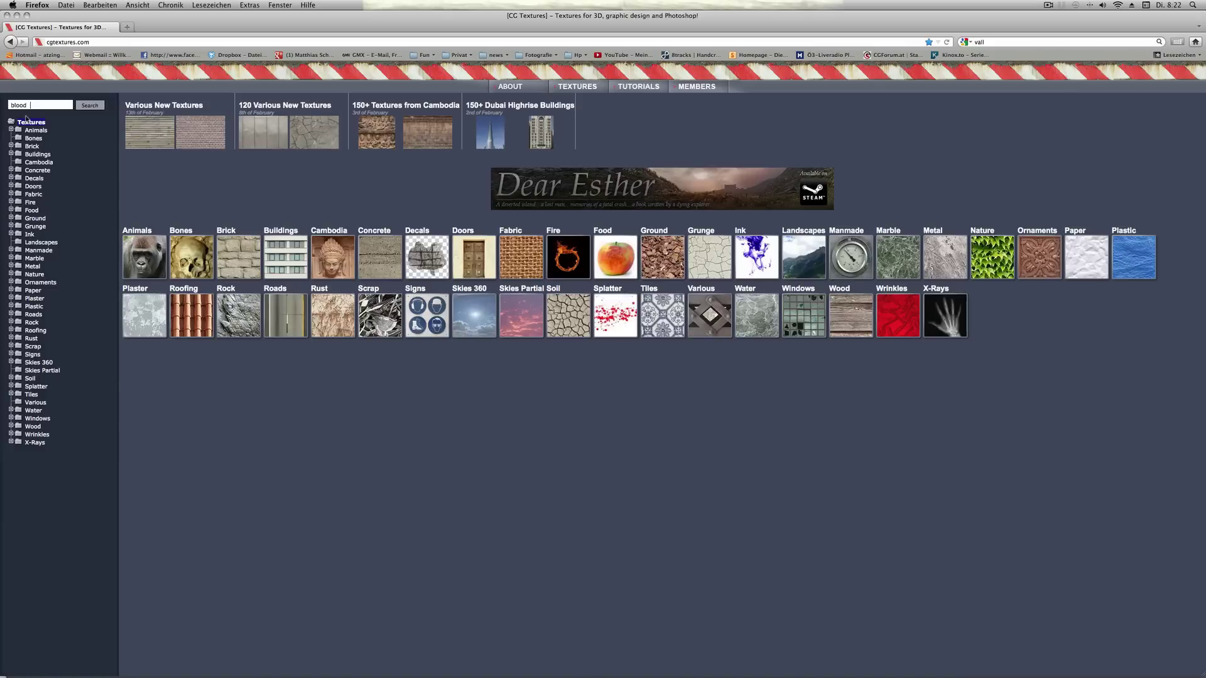
key(Return)
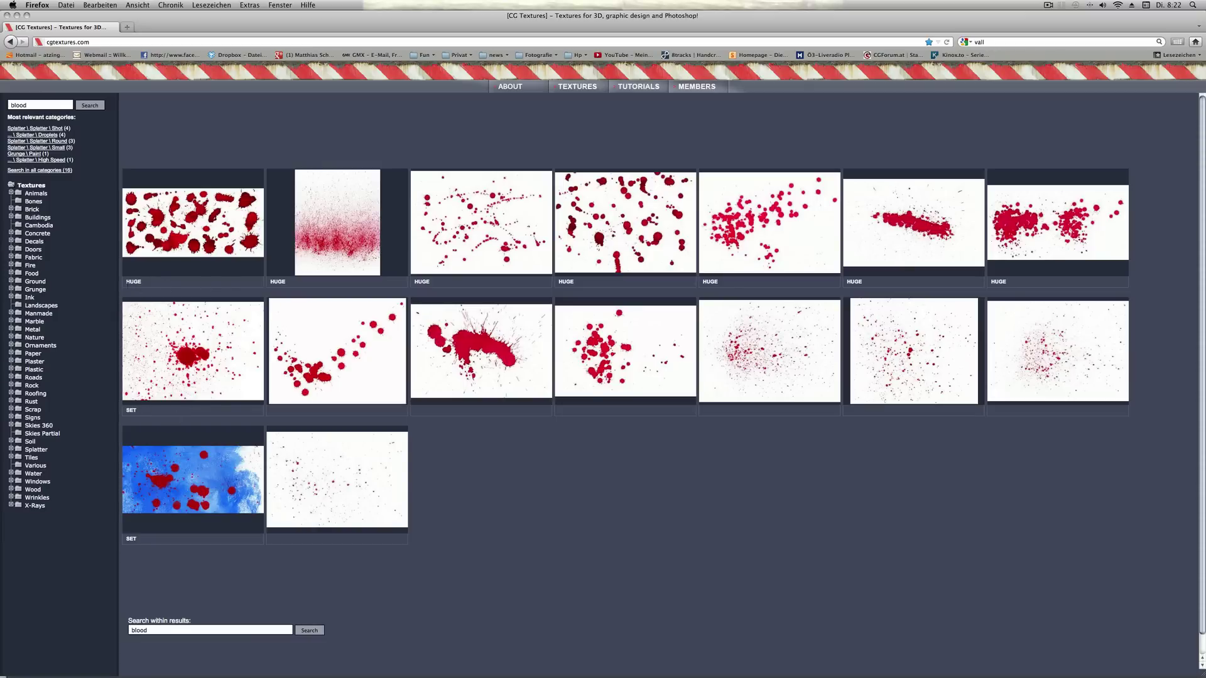
- Examine the first blood splatter texture and the SplatterShot0015 texture, including its Large download option, without saving the file
click(158, 235)
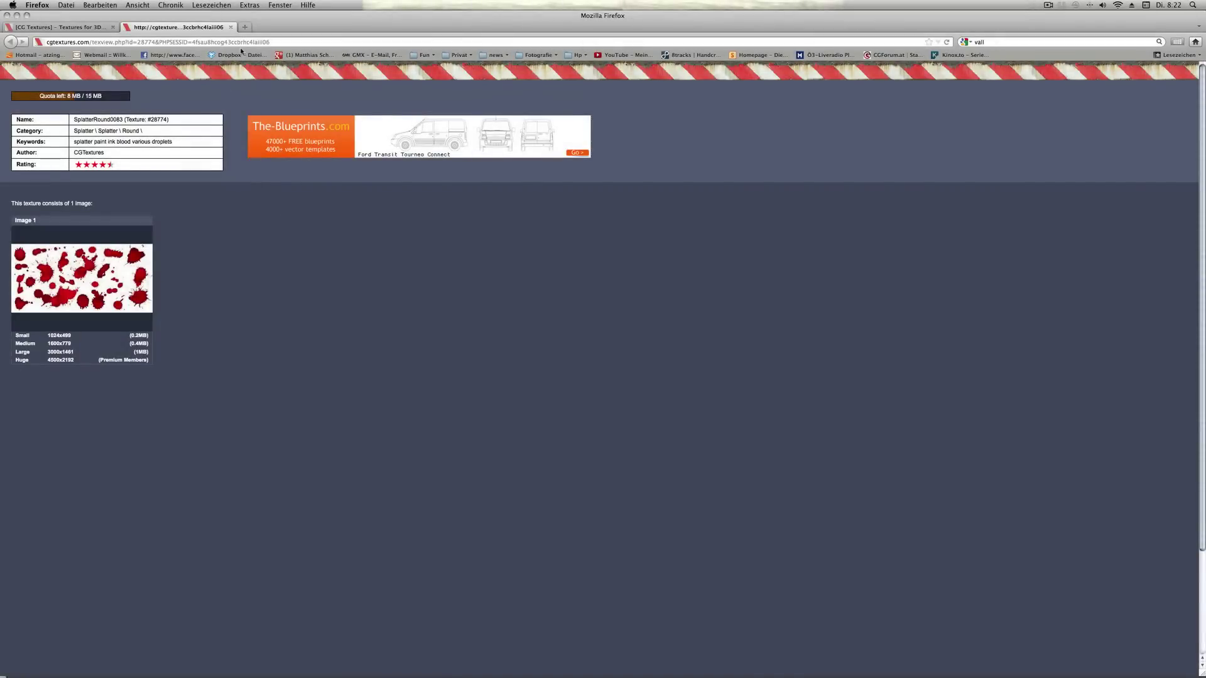
click(230, 27)
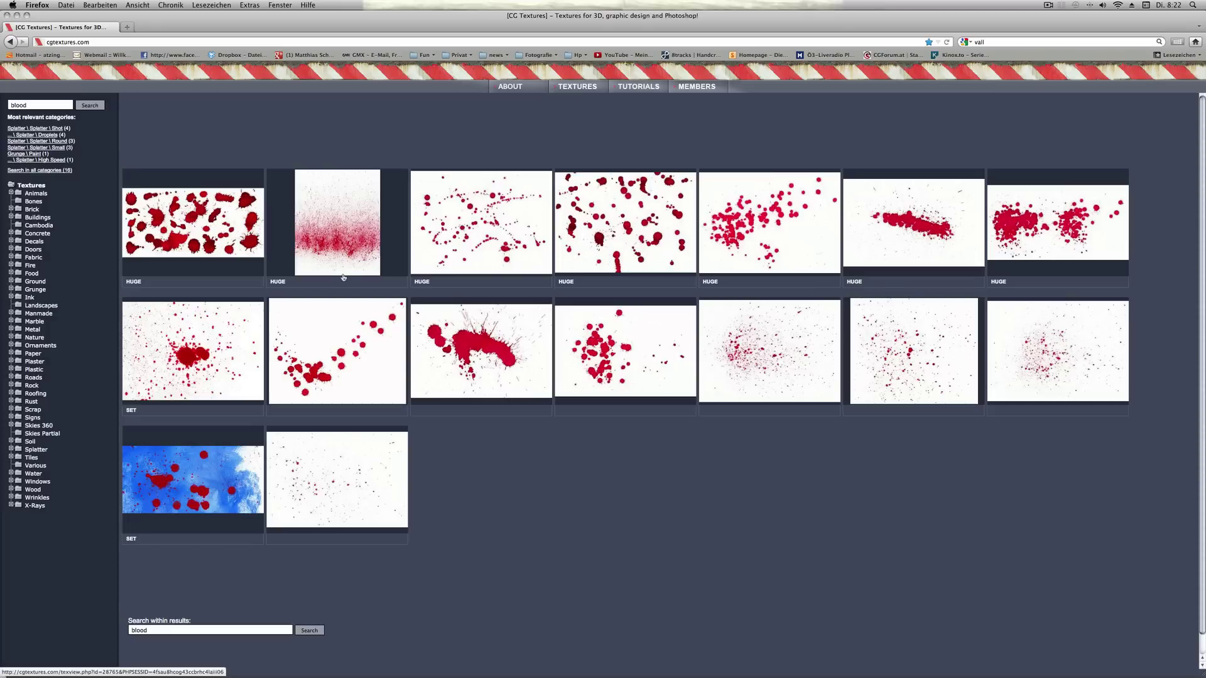
click(375, 488)
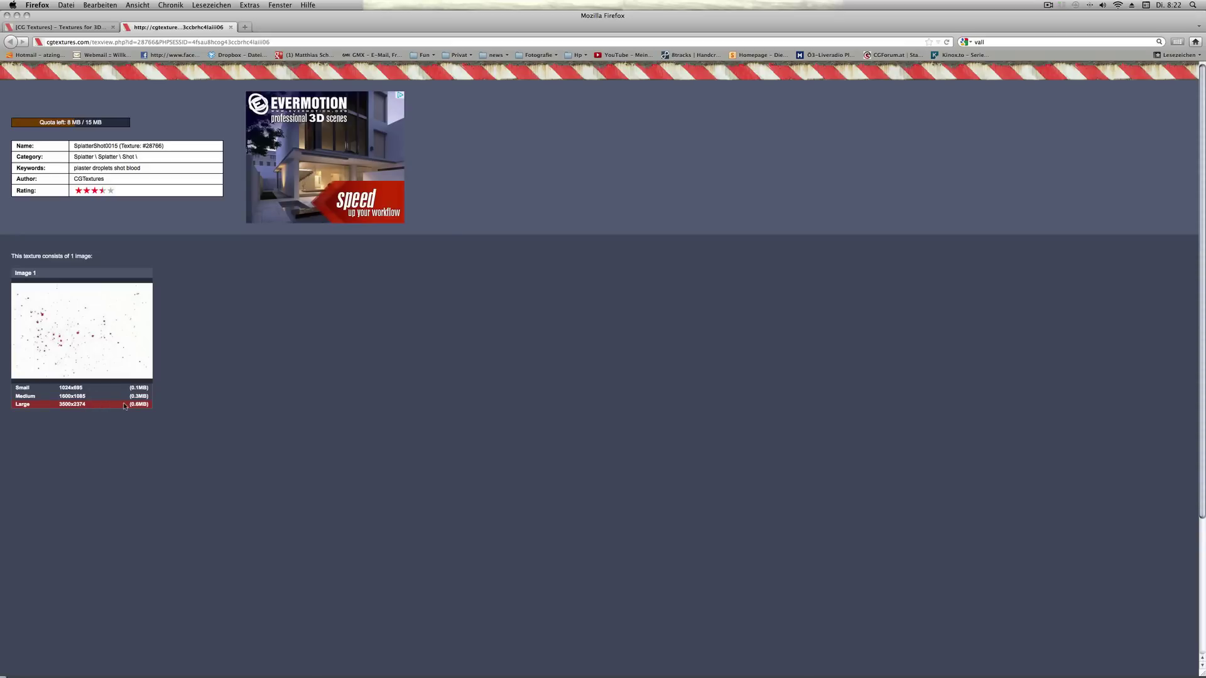
click(143, 405)
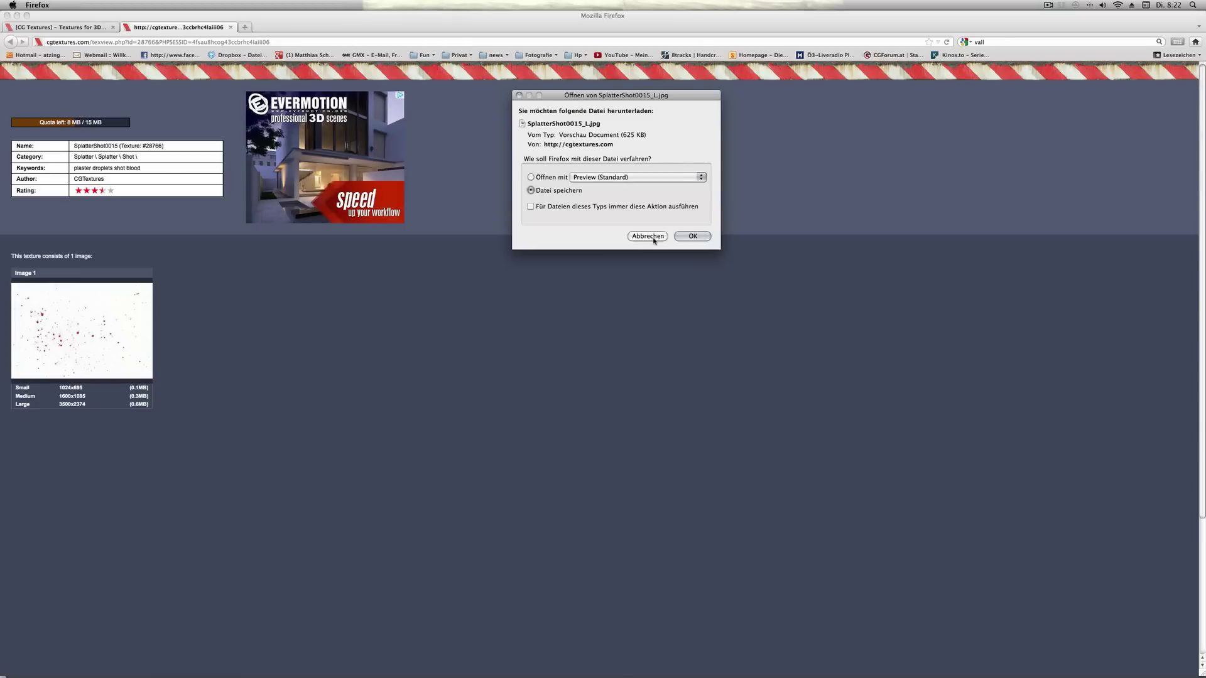
click(653, 239)
- Switch back to Photoshop, hide the blood splatter layer group and select the Model group
key(F3)
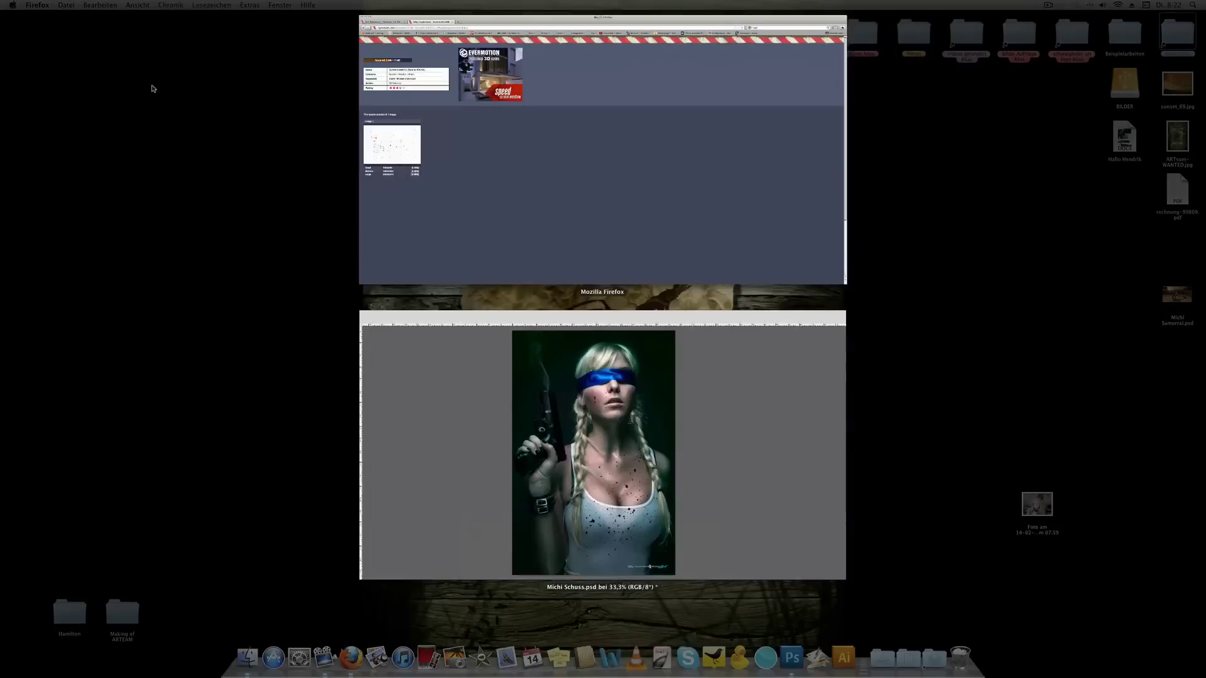
click(619, 390)
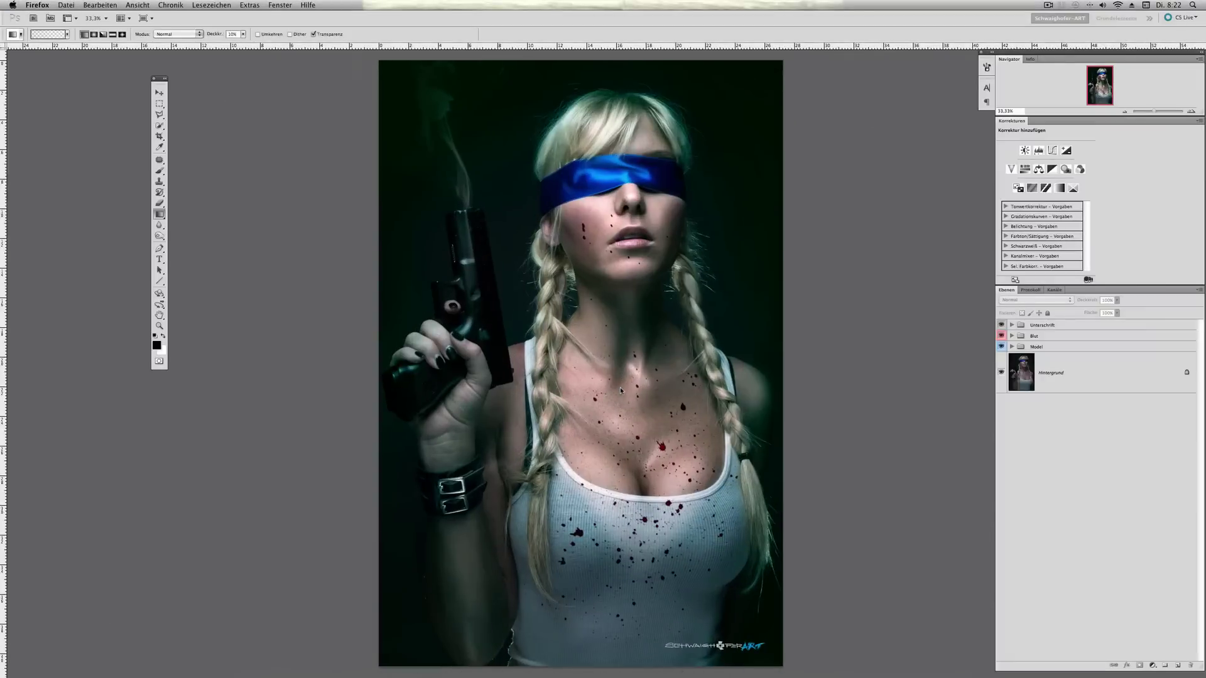
click(1059, 339)
click(1001, 336)
click(1060, 347)
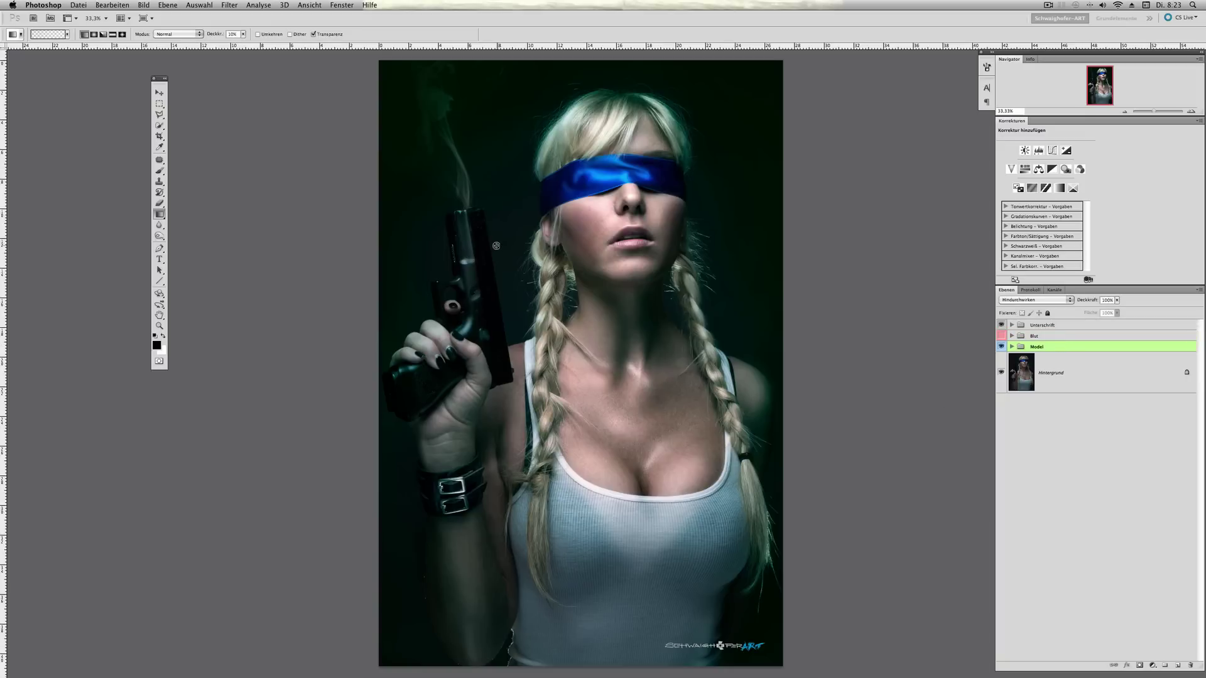
- Open the splatter texture SplatterShot0015_L.jpg from the Downloads folder
key(super+o)
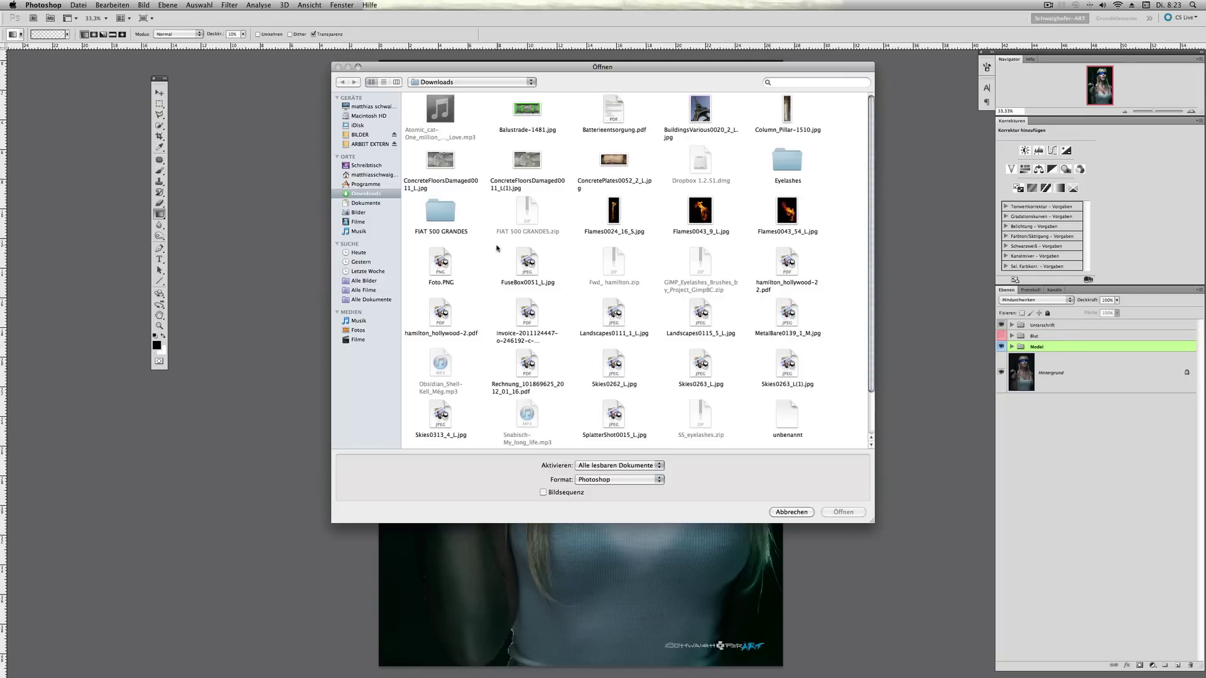
scroll(527, 311, down, 1)
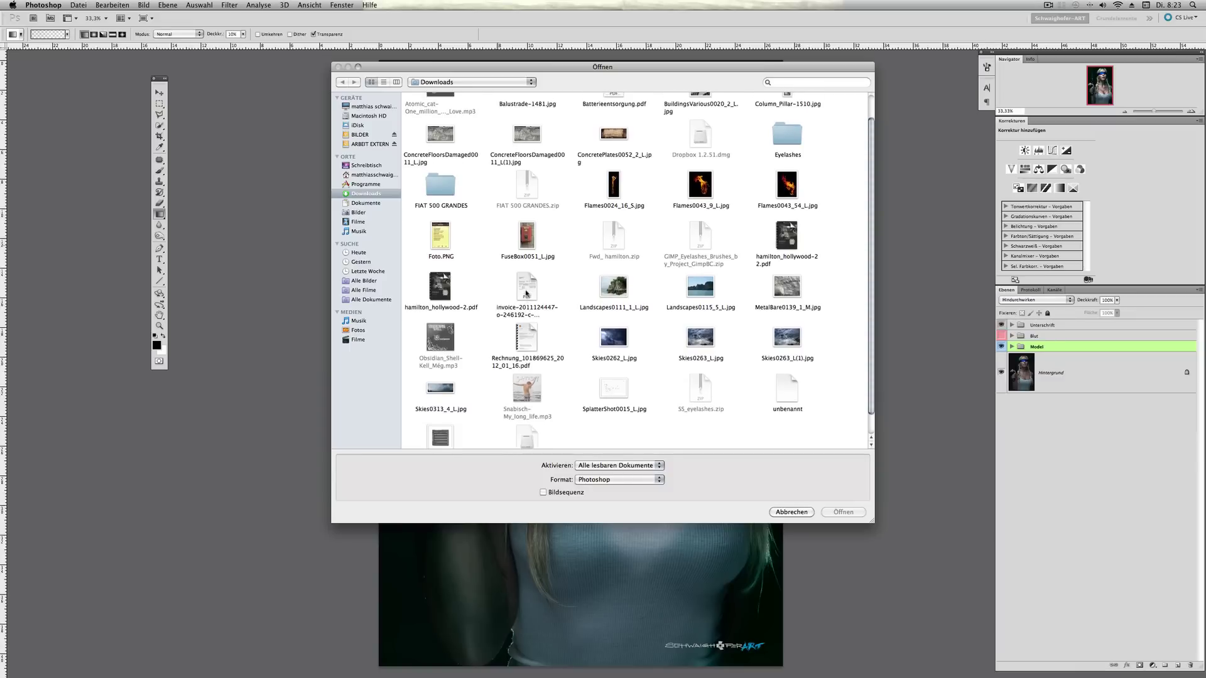
scroll(526, 293, down, 4)
click(613, 366)
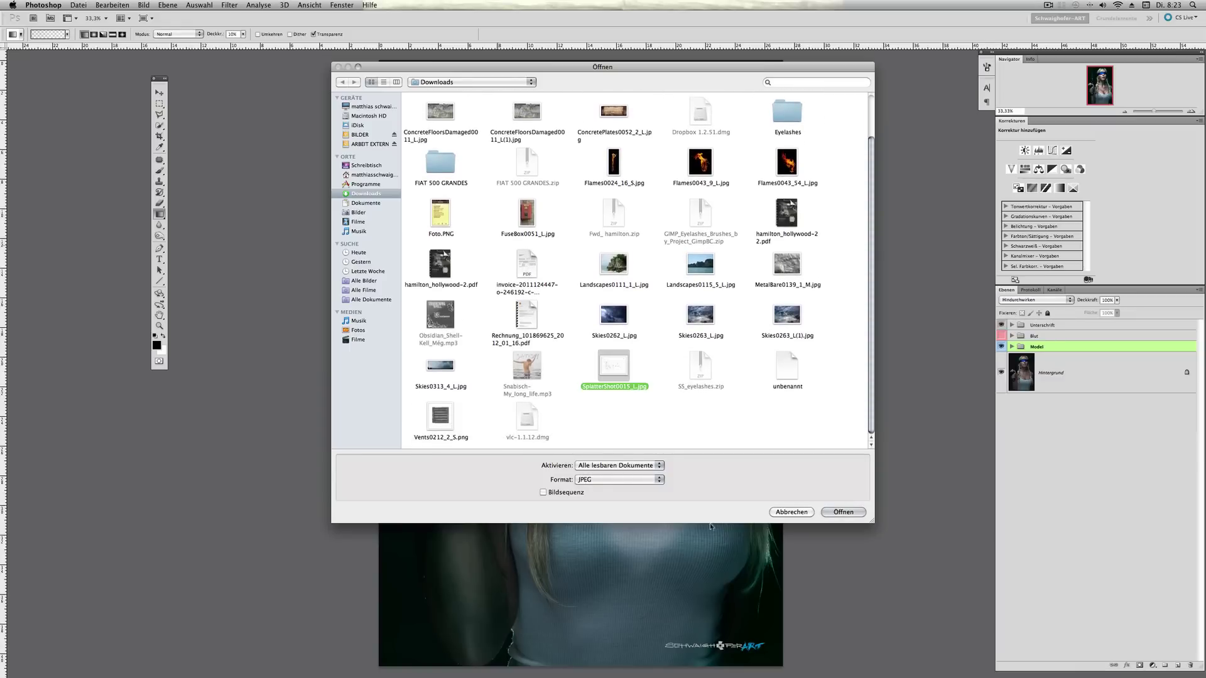
click(835, 513)
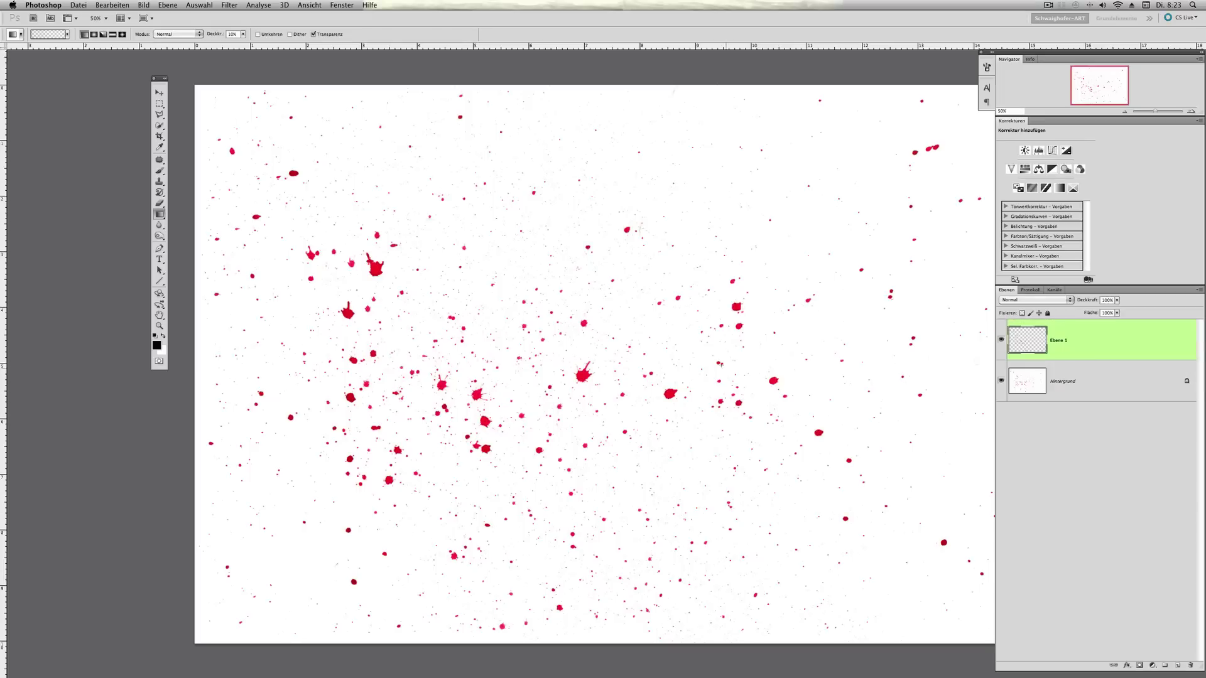
- Compare the texture's red, green and blue channels individually and duplicate the Grün channel
drag(659, 321, 597, 300)
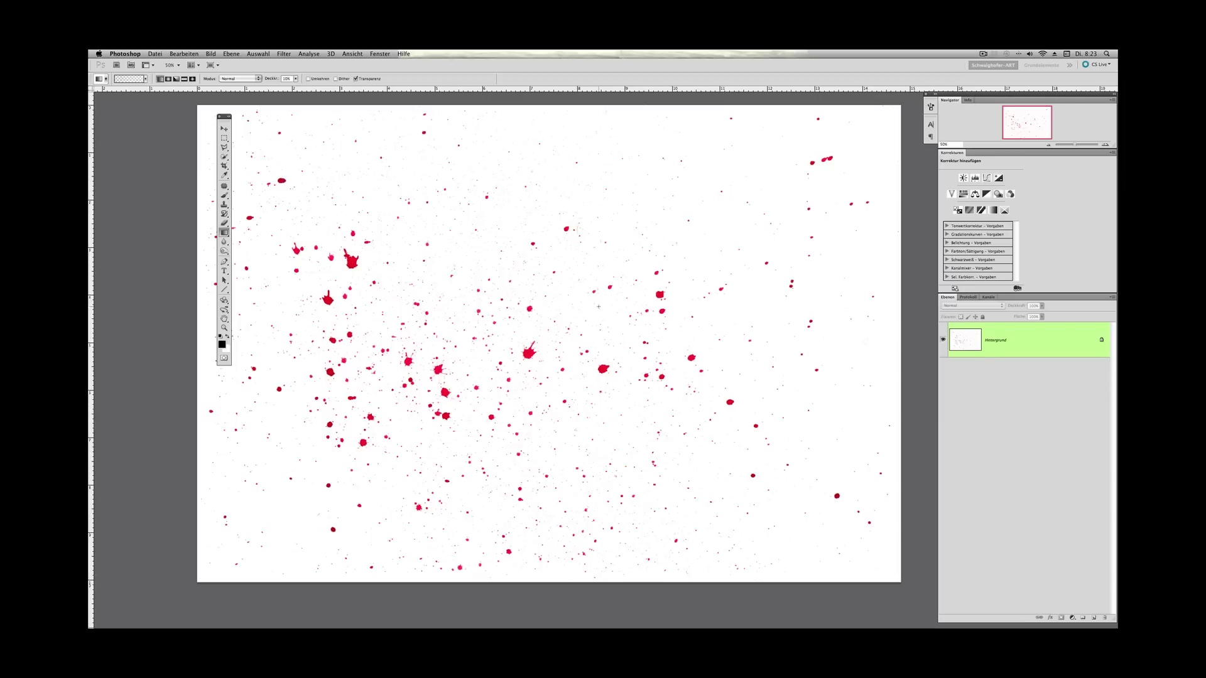
click(989, 298)
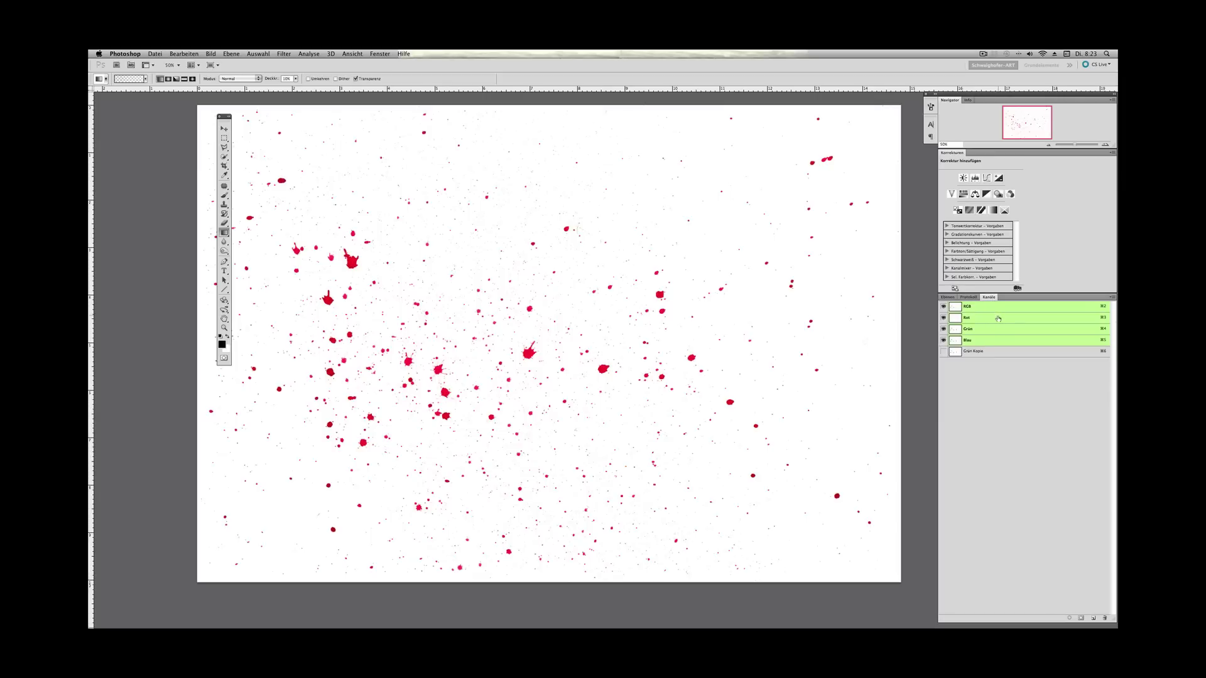
click(999, 317)
click(998, 329)
click(998, 340)
click(1000, 329)
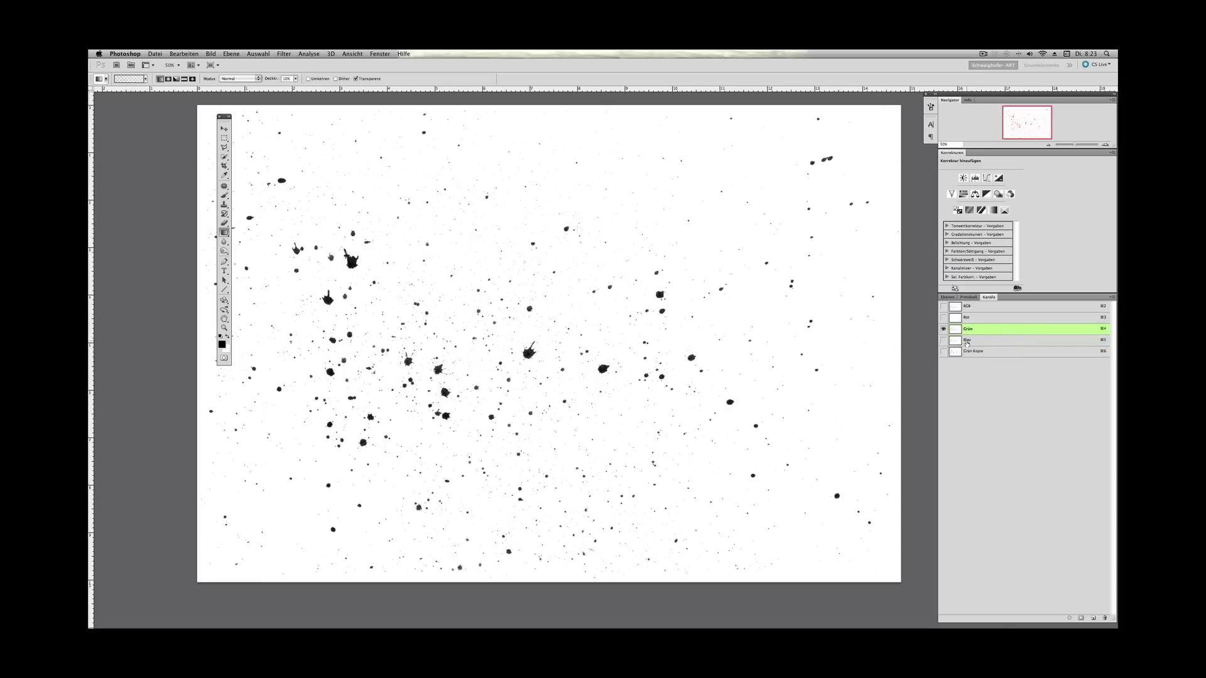
drag(1010, 330, 1092, 618)
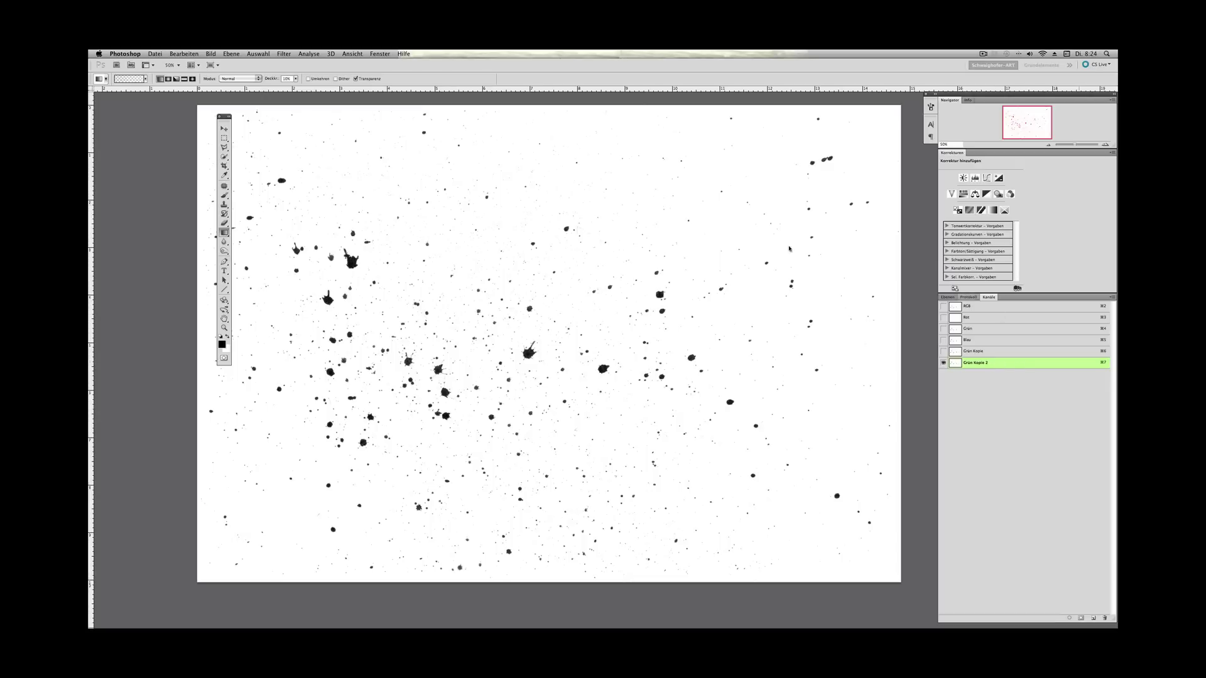
- Apply Levels (Tonwertkorrektur) to the duplicated green channel, trying midtones of 0,73 and sampling the white point from the background
click(209, 54)
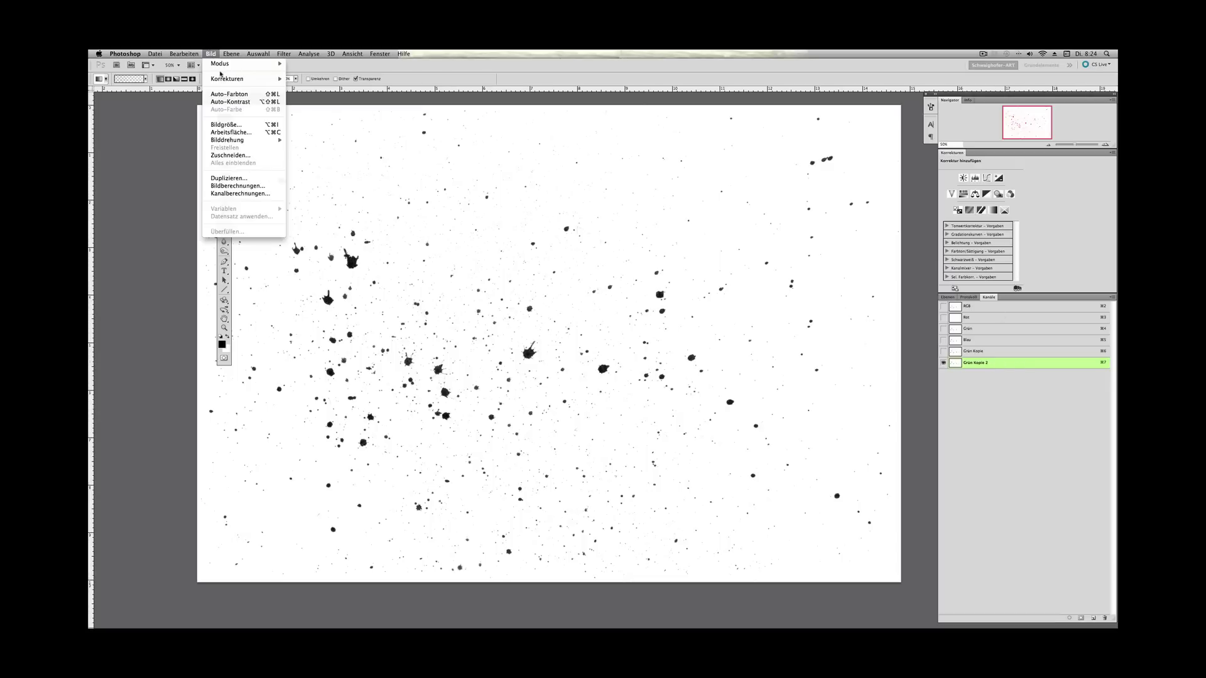
mouse_move(238, 79)
click(310, 88)
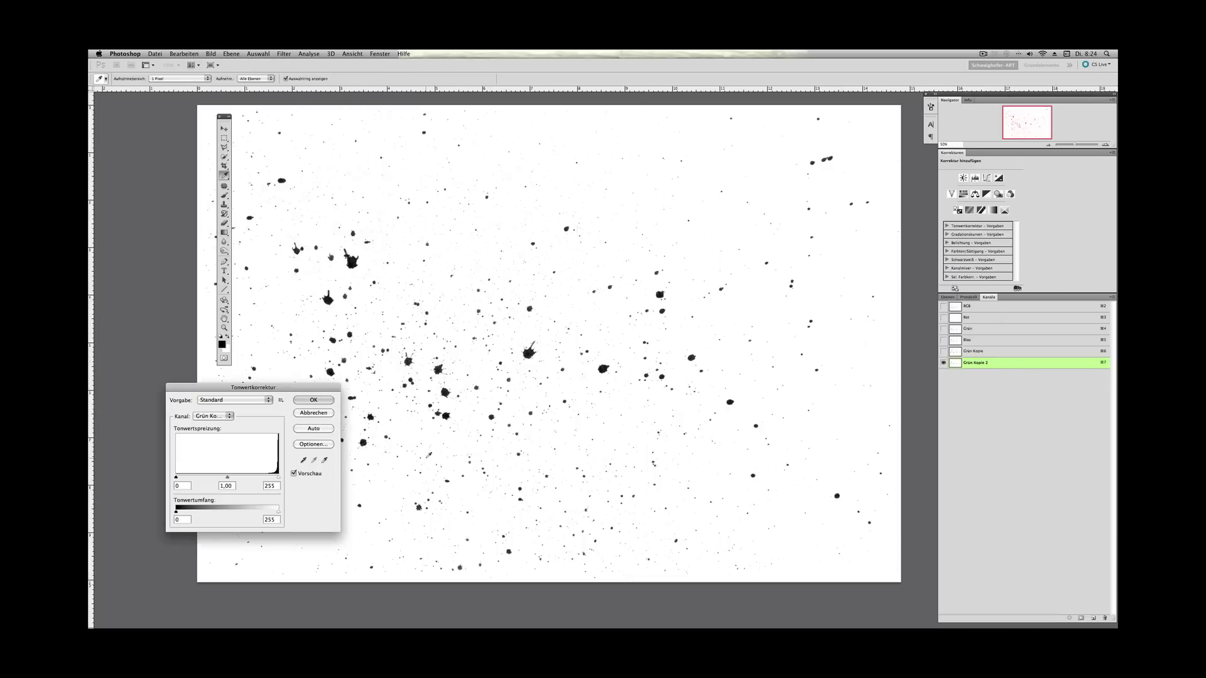
drag(280, 390, 378, 400)
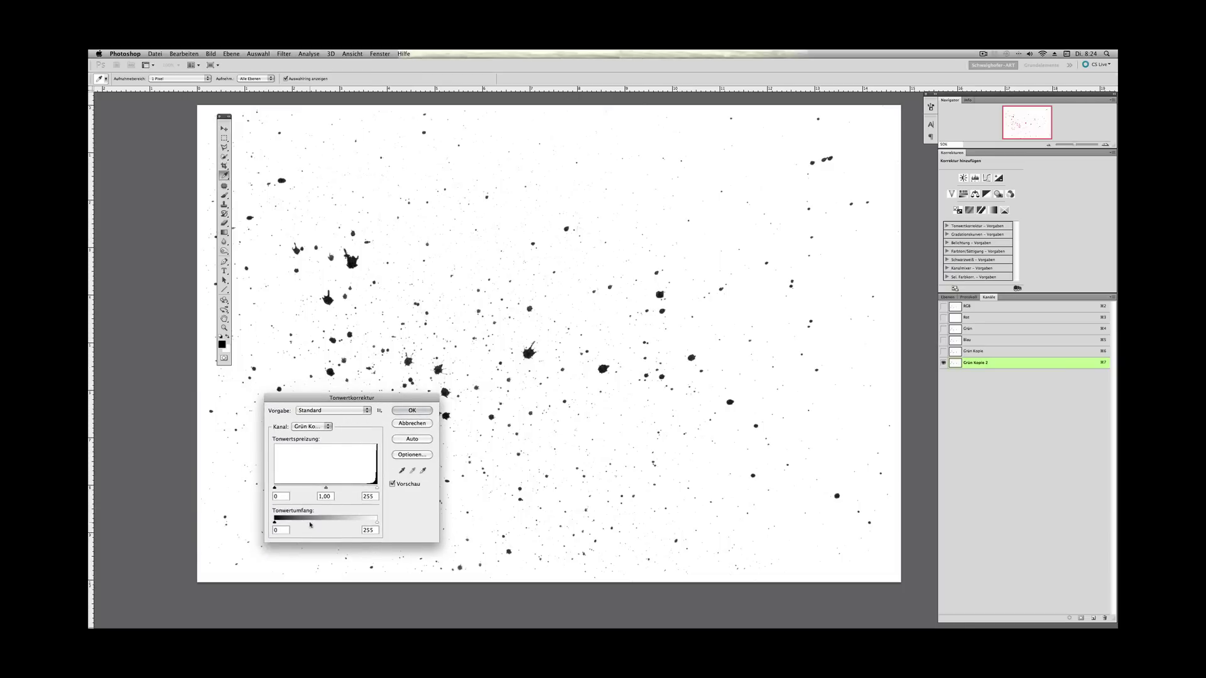
mouse_move(327, 489)
mouse_down()
mouse_move(384, 491)
mouse_move(323, 488)
mouse_move(353, 489)
mouse_move(337, 489)
mouse_up()
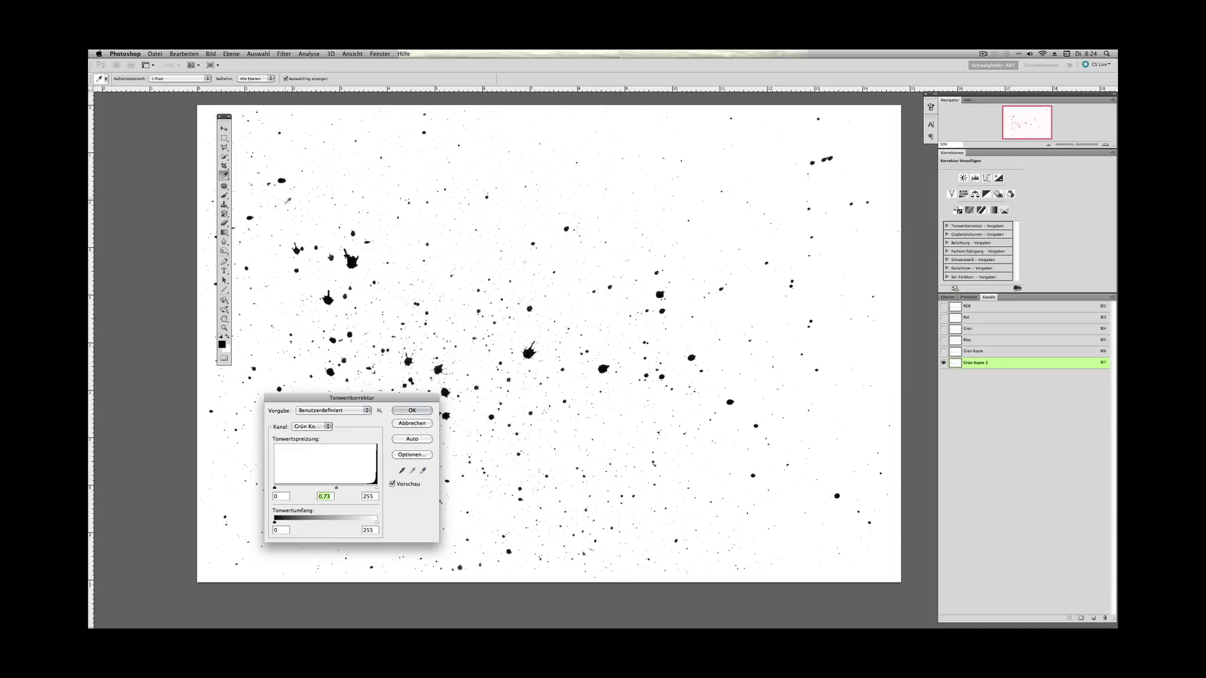
click(423, 471)
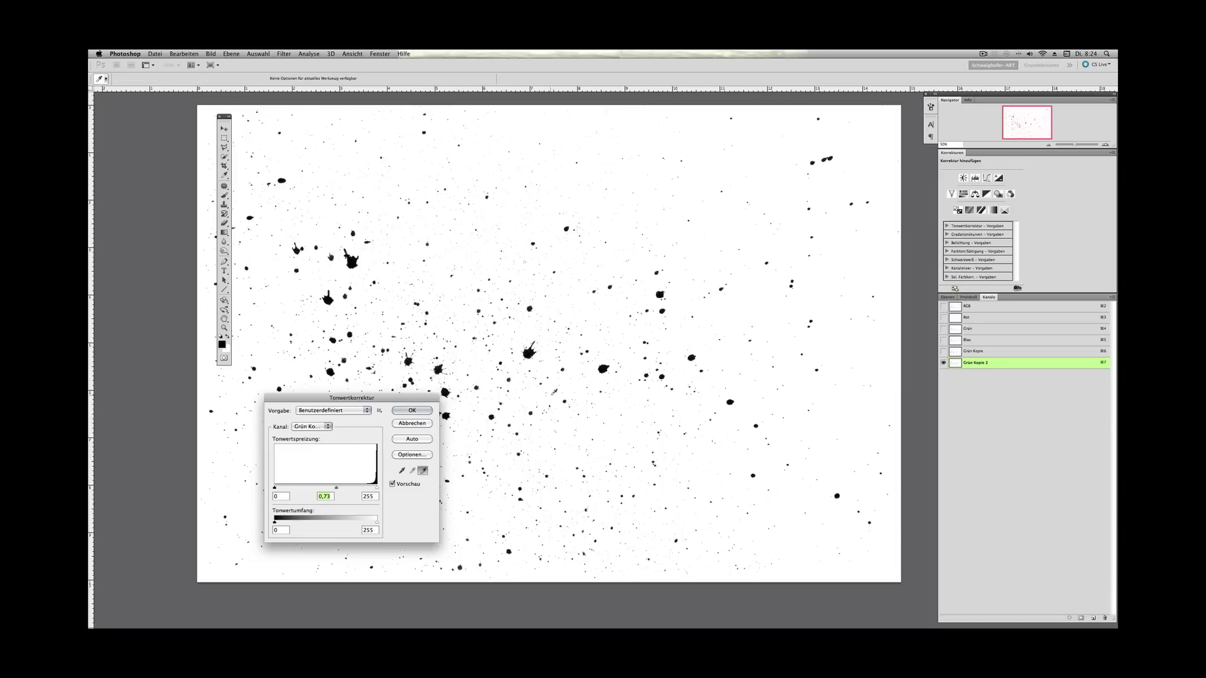
click(593, 310)
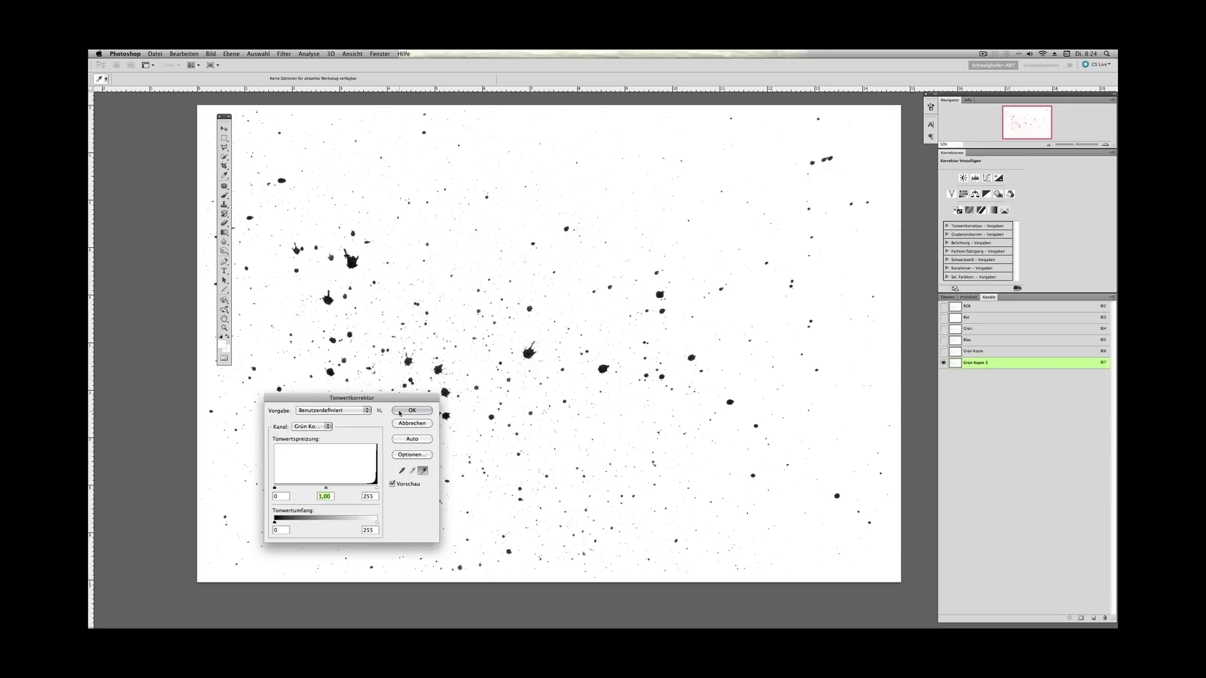
key(g)
click(424, 412)
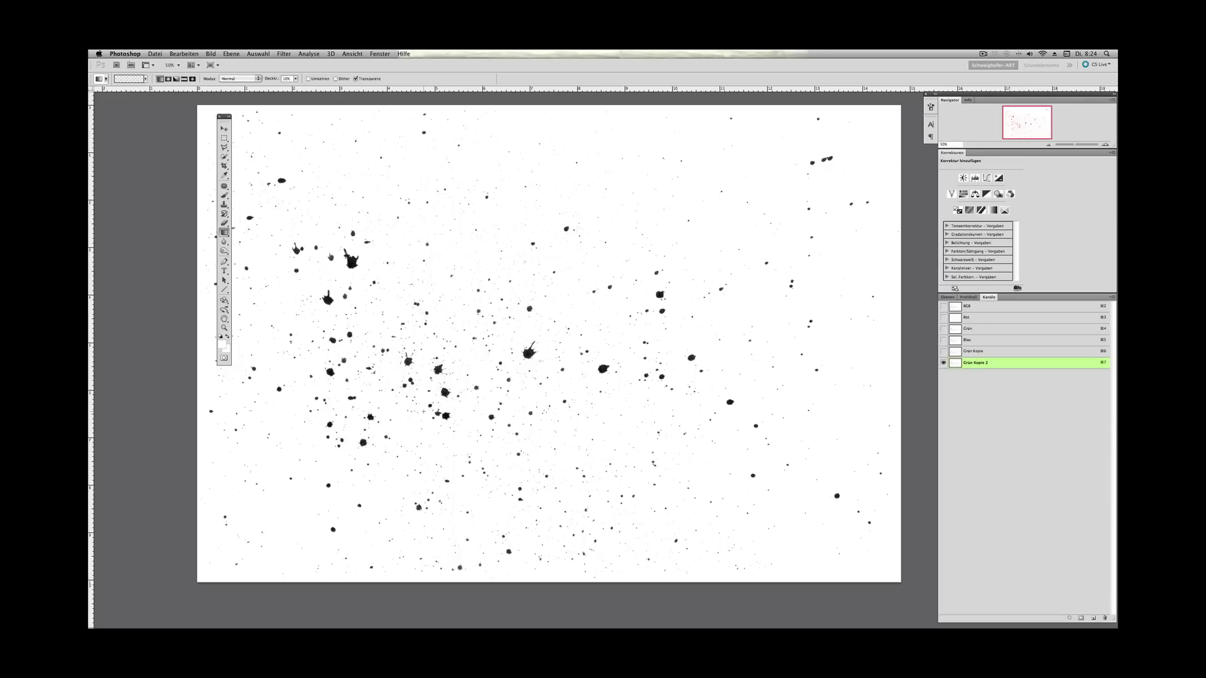
- Darken the splatters in the duplicated green channel using the Burn tool with its range set to Tiefen
drag(224, 251, 257, 257)
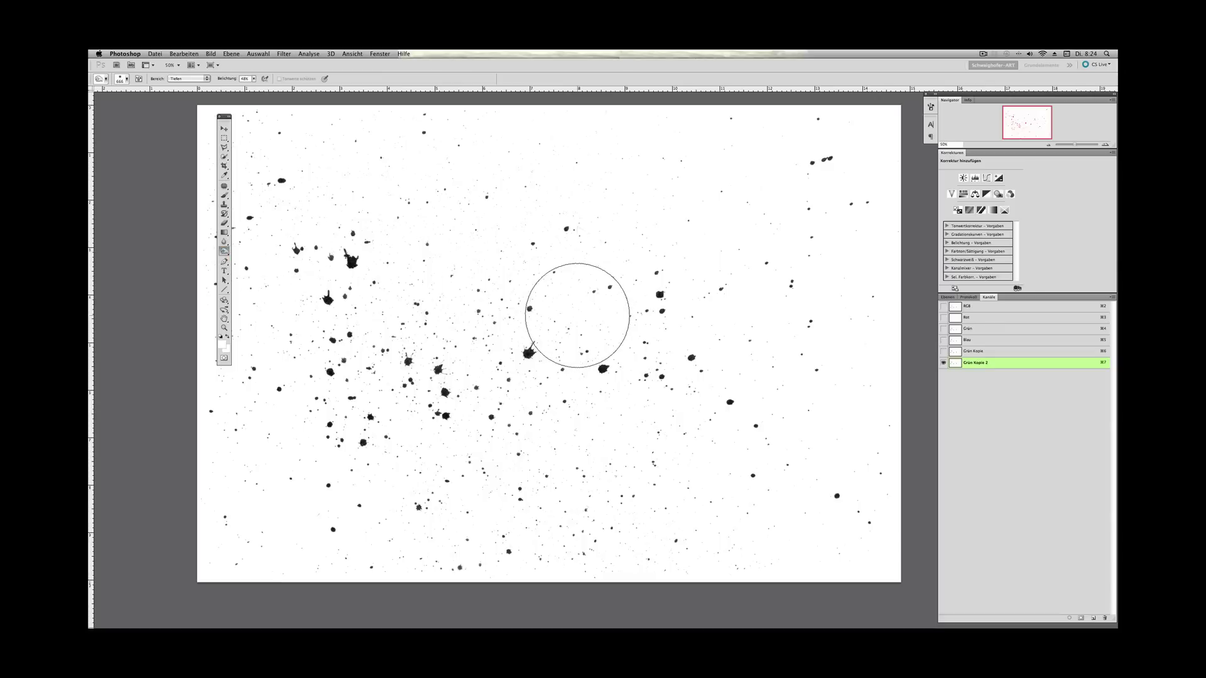
drag(230, 77, 231, 79)
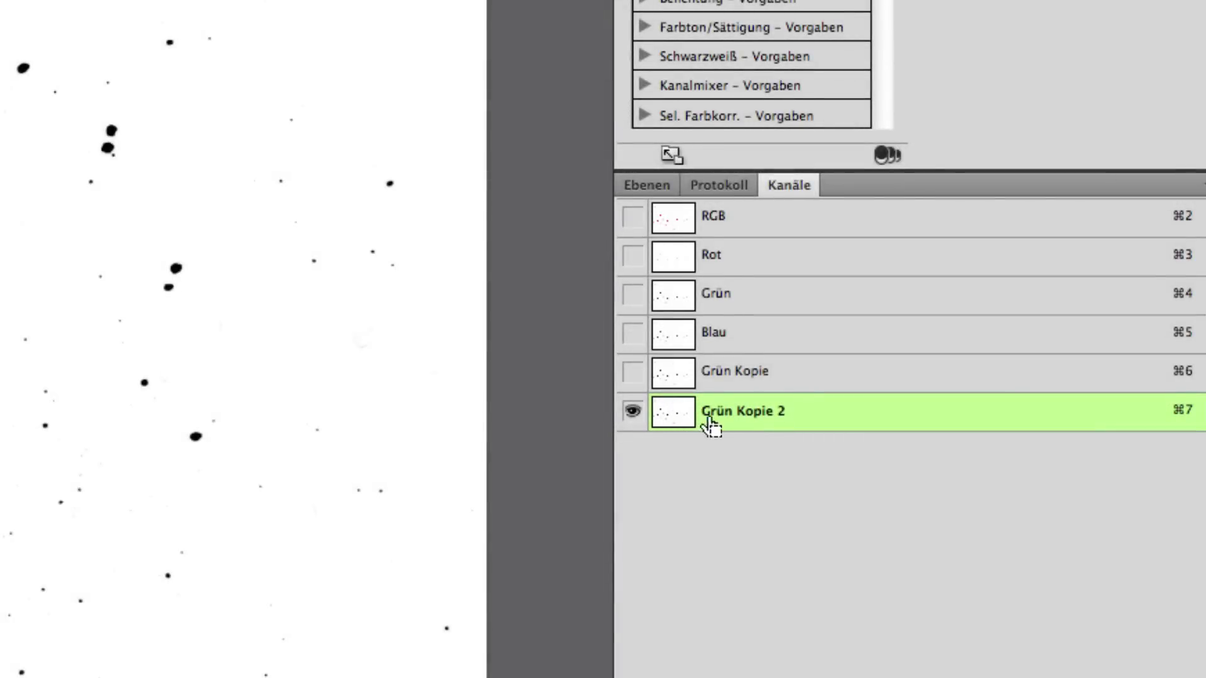
- Load the duplicated green channel as a selection and select the Hintergrund layer, keeping it as a background layer
super+click(680, 414)
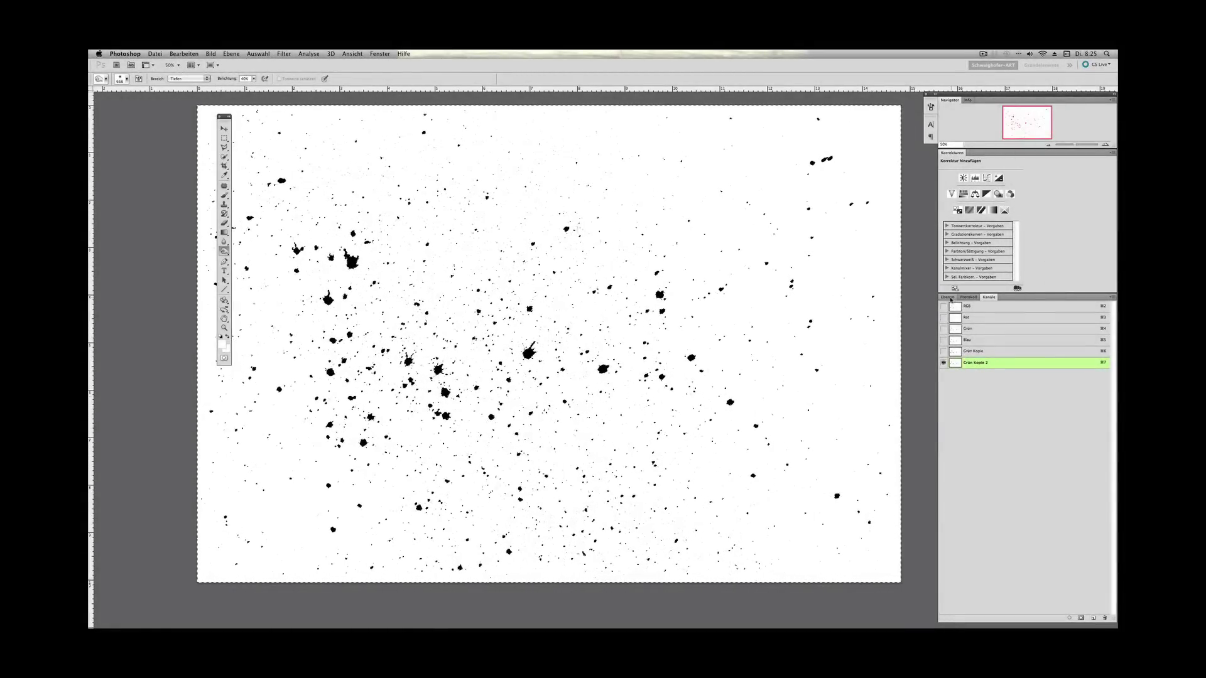
key(F7)
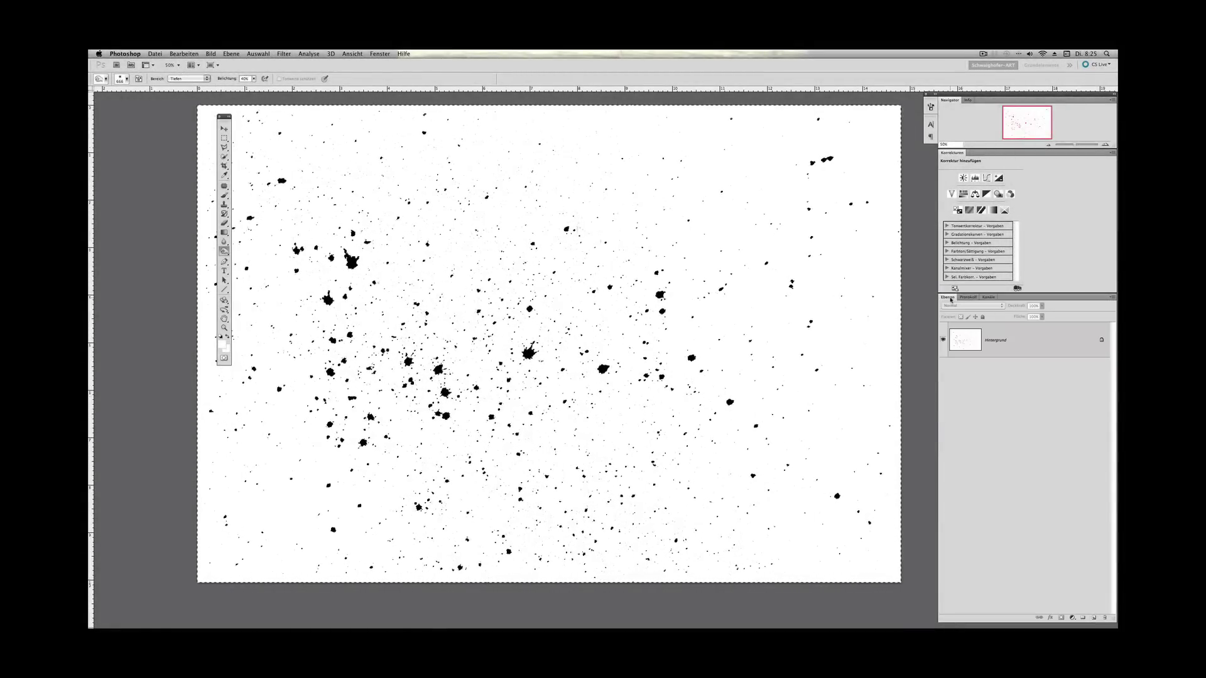
double_click(1030, 352)
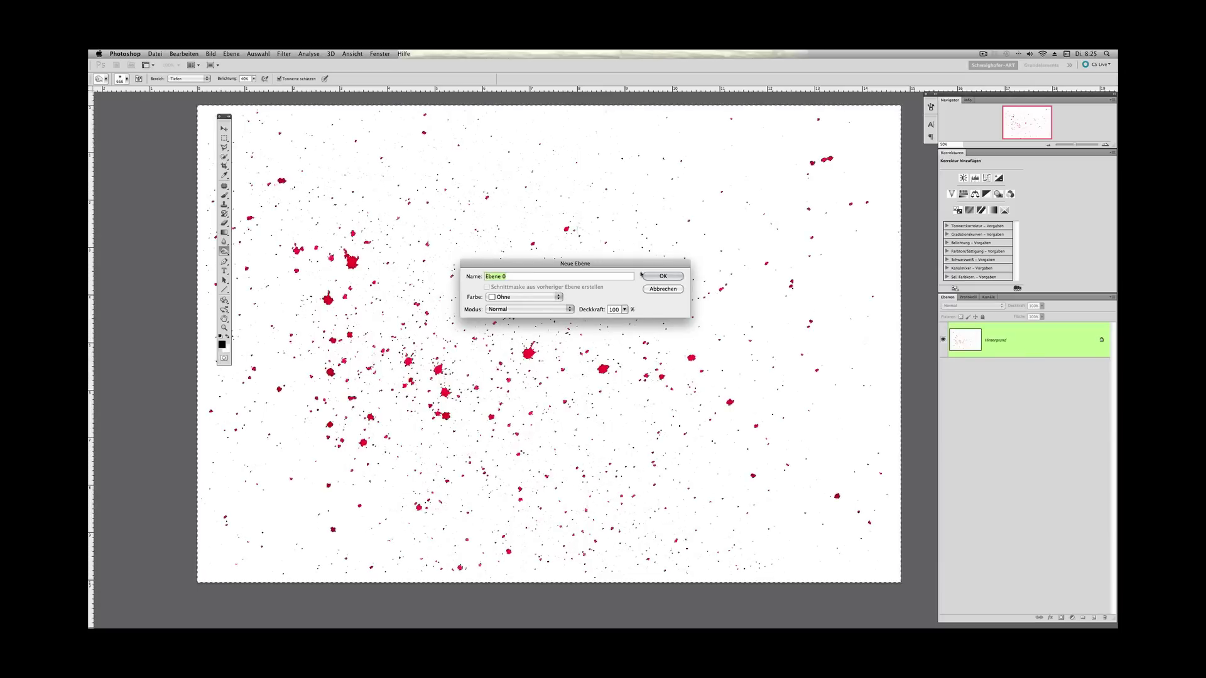
click(665, 290)
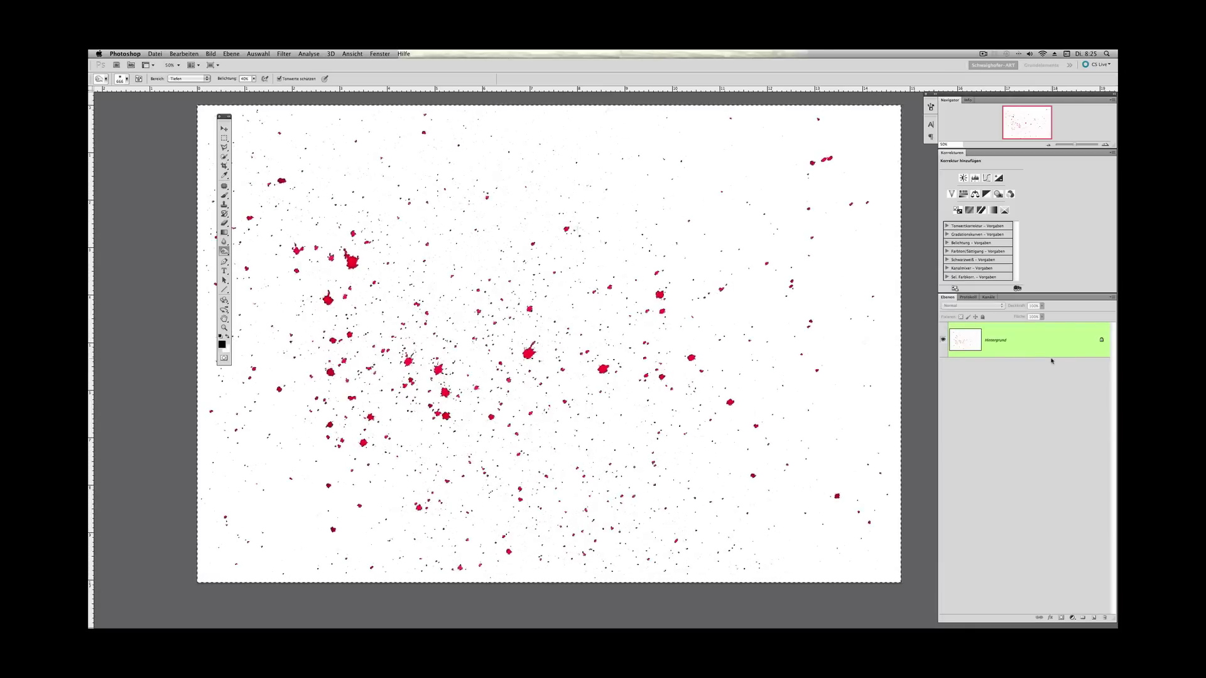
- Invert the selection to copy only the splatters onto a new layer, and hide the Hintergrund layer
click(224, 129)
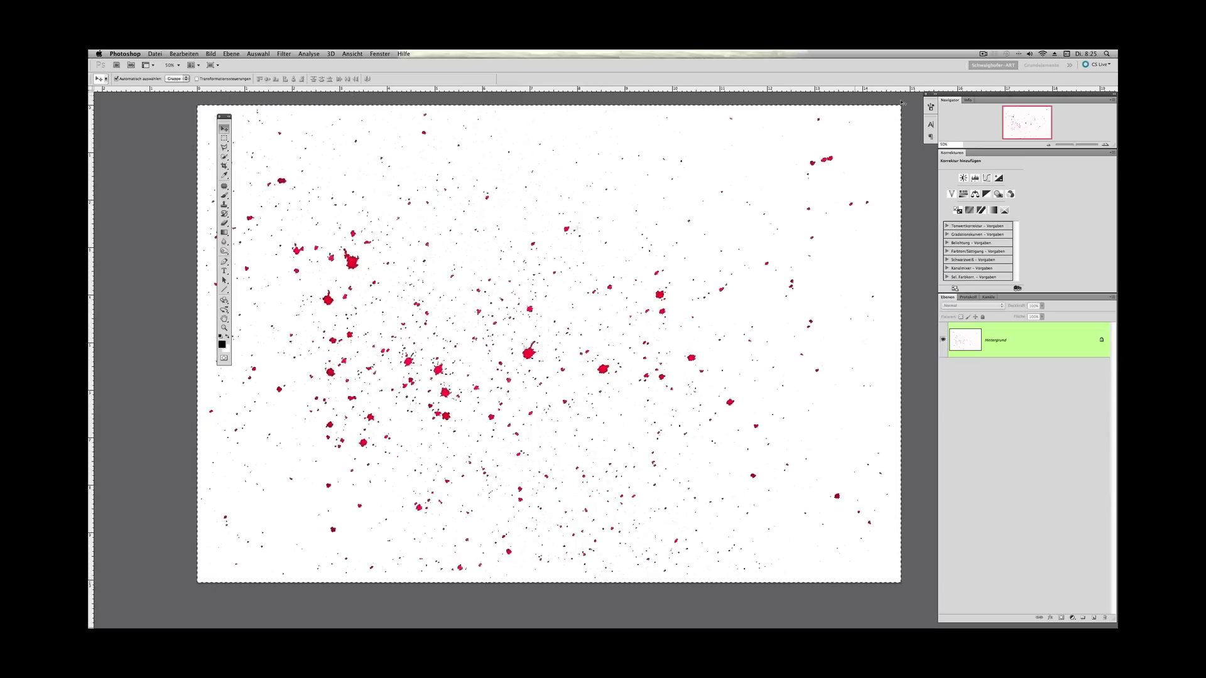
scroll(905, 137, right, 1)
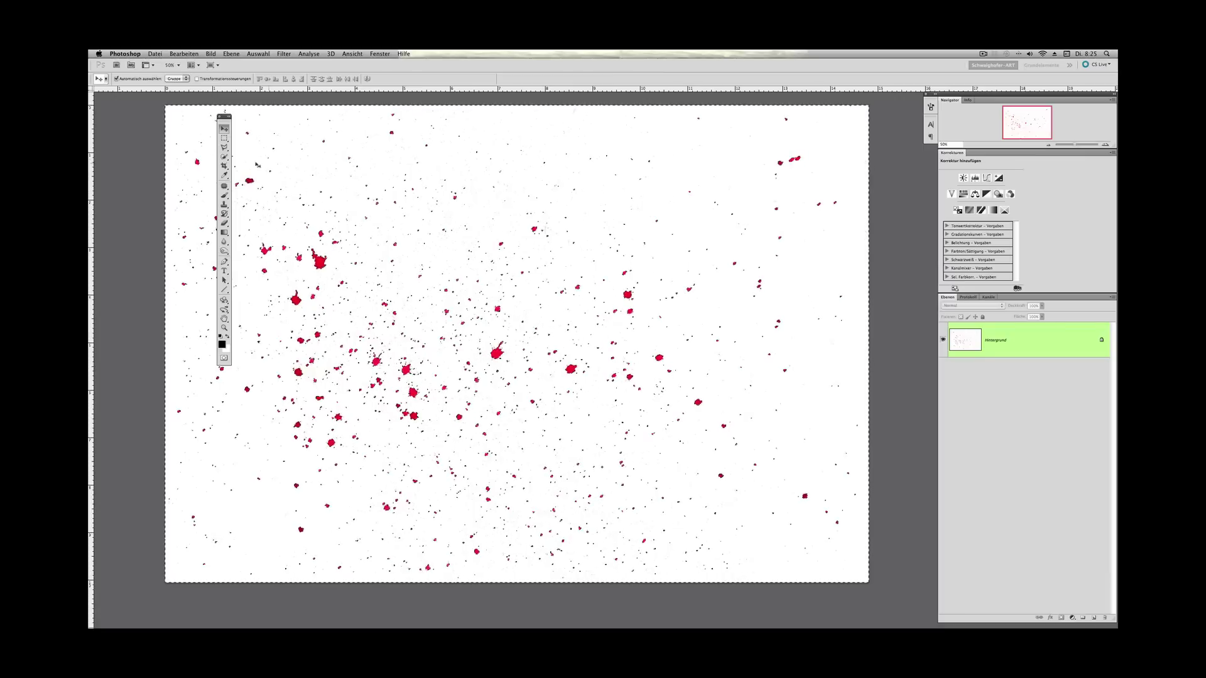
click(224, 146)
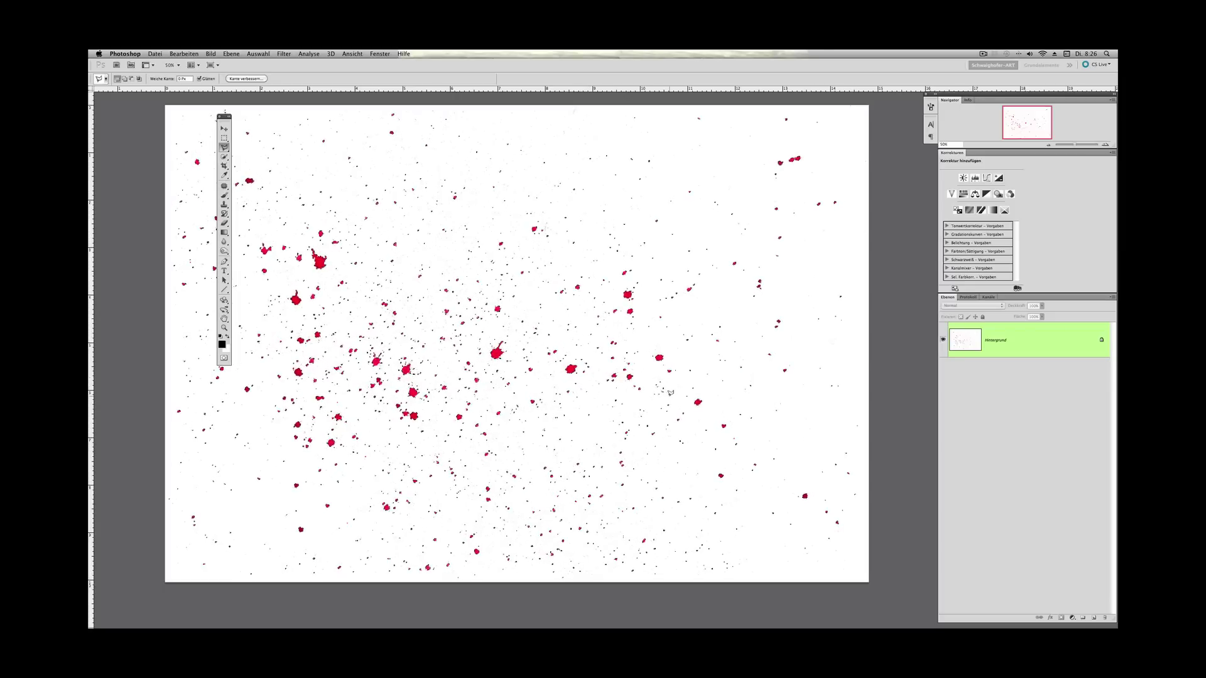
key(super+shift+alt+n)
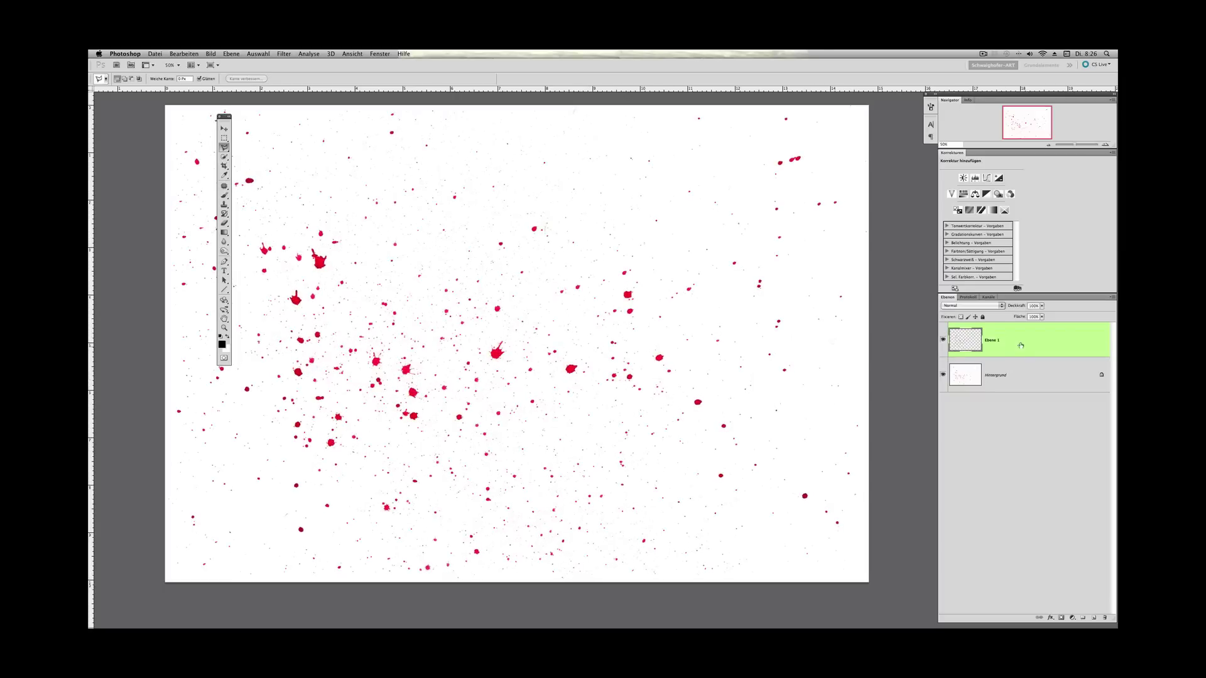
click(942, 375)
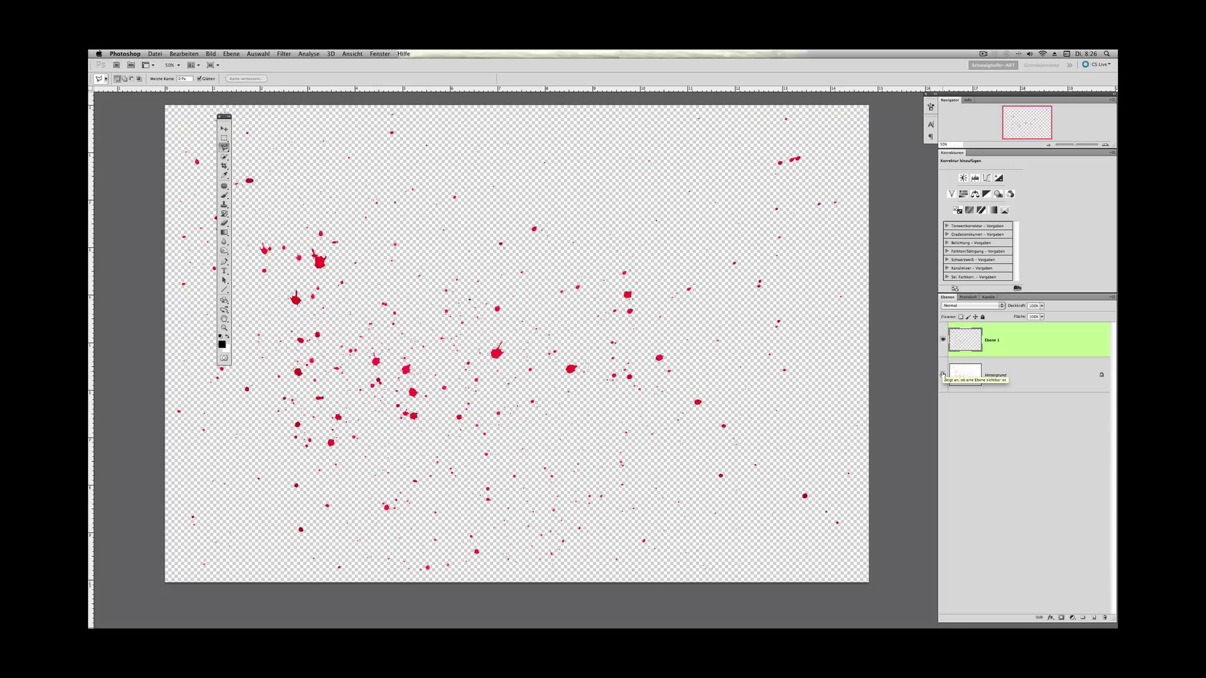
- Copy the splatter layer into the portrait document in standard screen mode and return to Vollbildmodus mit Menüleiste
click(212, 64)
click(217, 76)
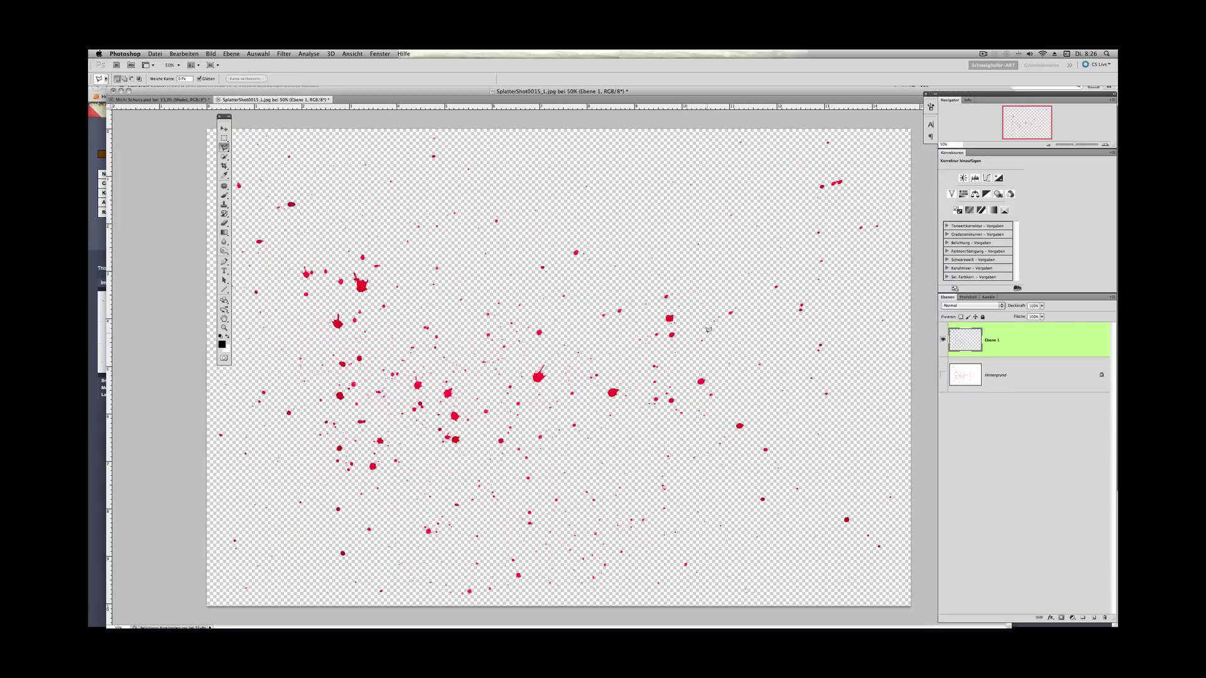
click(223, 129)
drag(295, 283, 444, 290)
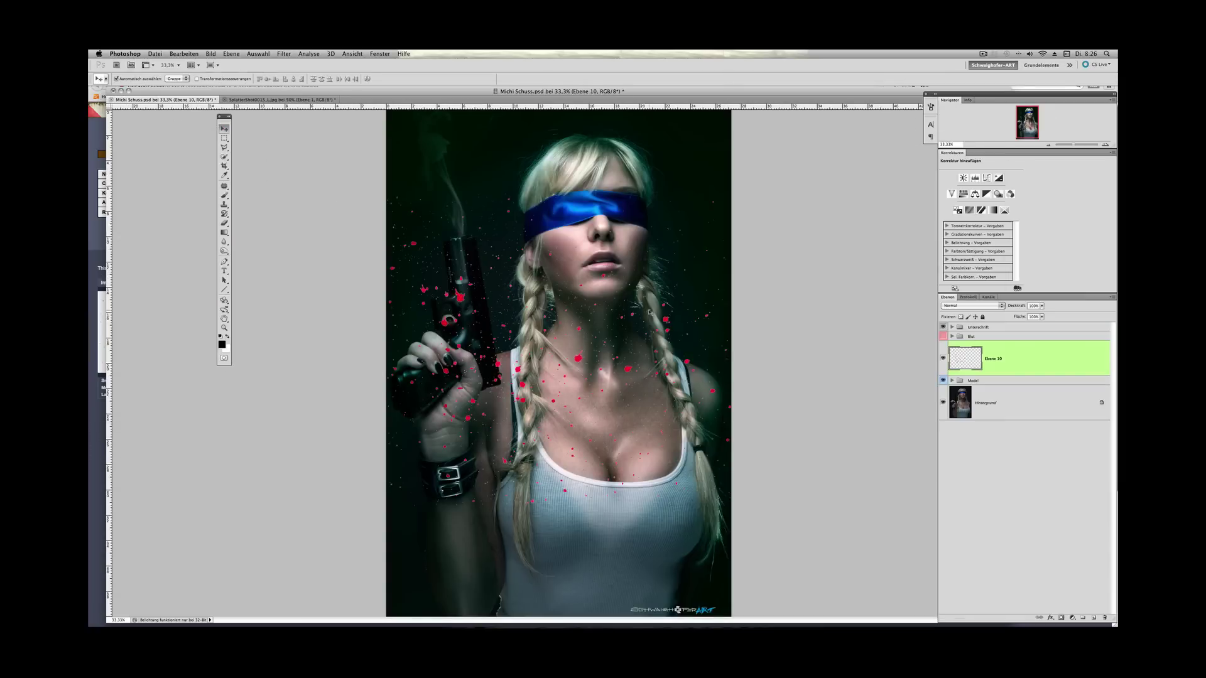
click(210, 65)
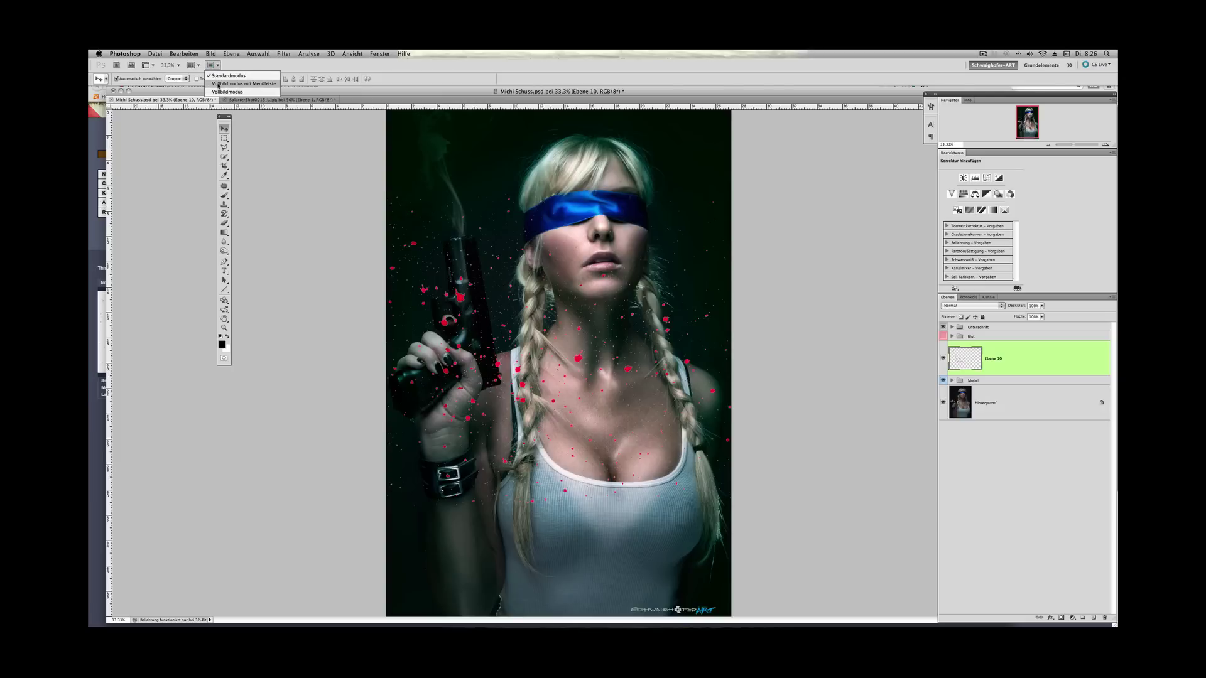
click(218, 84)
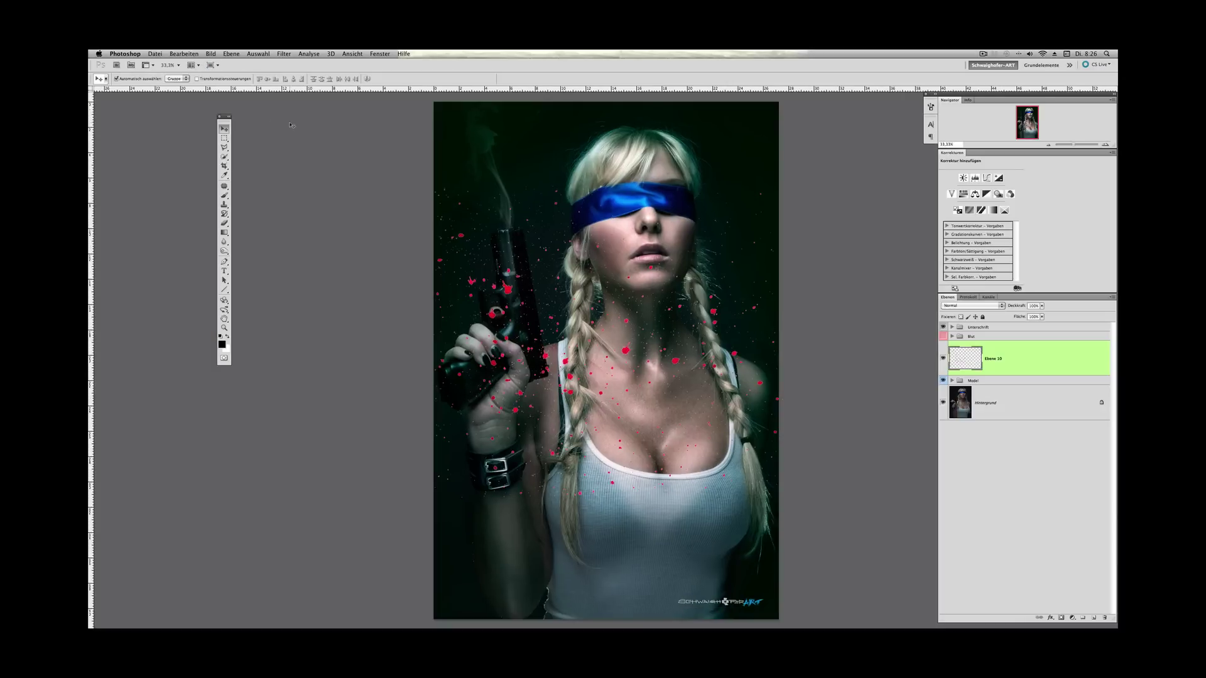
scroll(505, 255, right, 5)
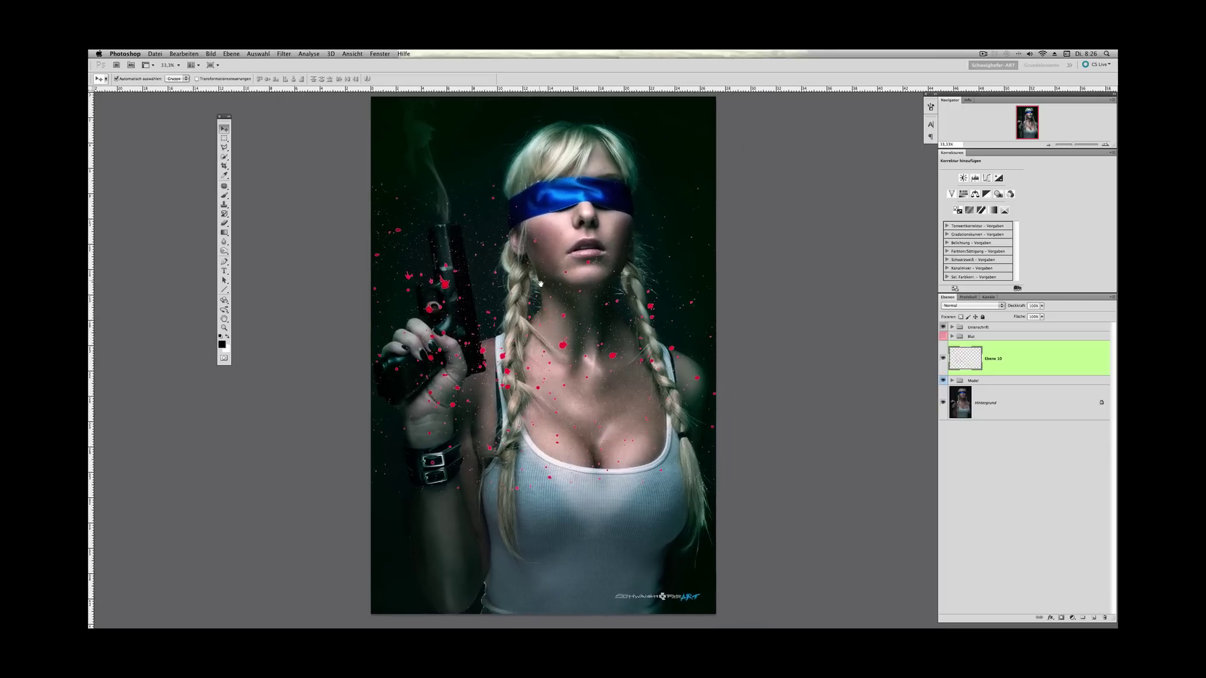
- Free-transform the splatter layer, rotating it to a steep upright angle and scaling and positioning it over the model's face, chest and tank top
key(super+t)
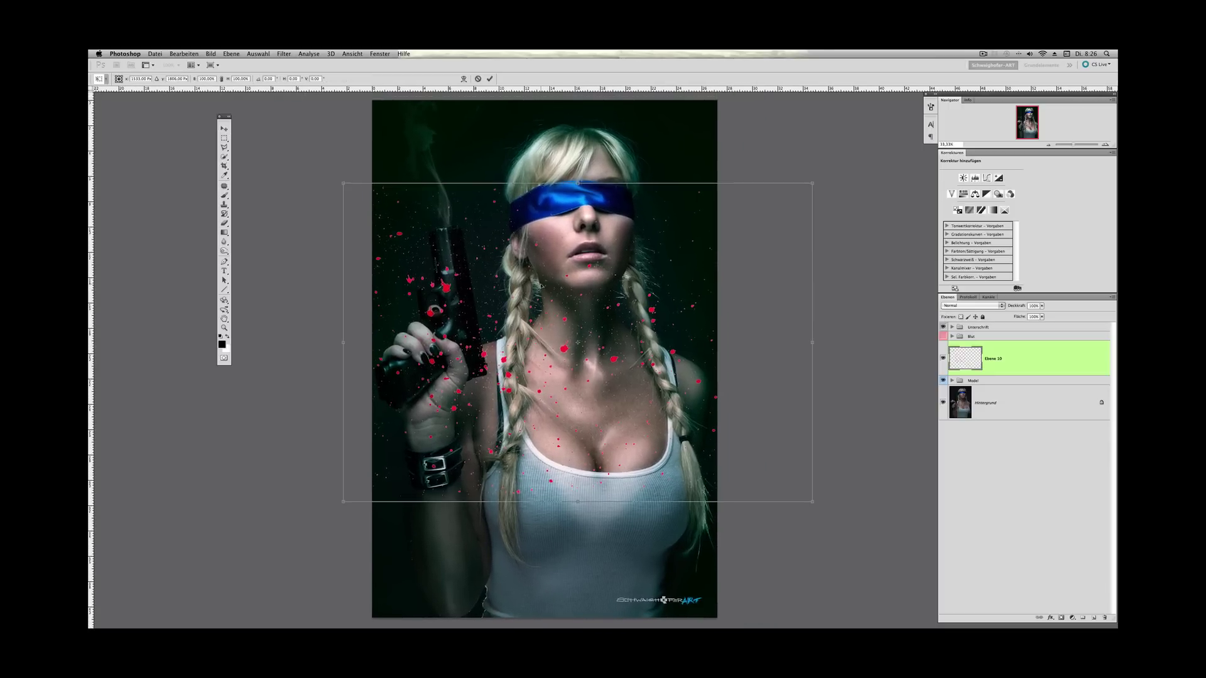
drag(857, 290, 618, 104)
drag(606, 339, 628, 446)
scroll(699, 406, down, 5)
scroll(533, 107, up, 5)
drag(532, 169, 541, 208)
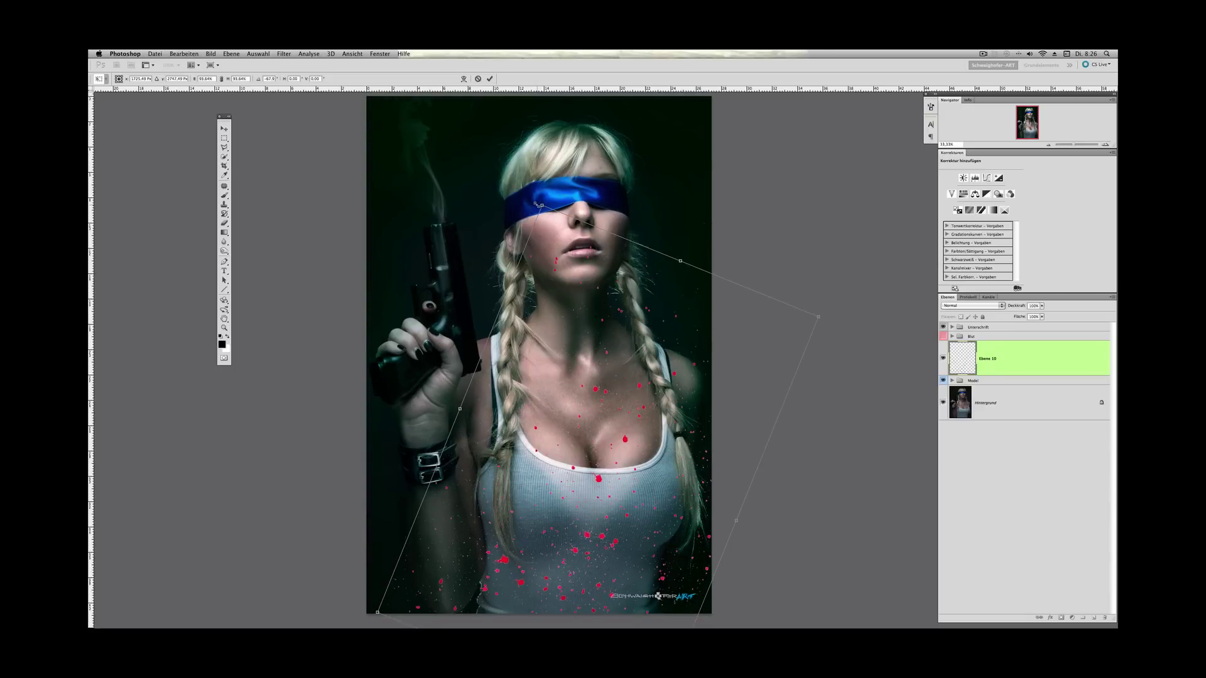
drag(641, 282, 632, 267)
mouse_move(816, 332)
mouse_down()
mouse_move(825, 341)
mouse_move(828, 323)
mouse_up()
drag(665, 396, 679, 396)
drag(526, 248, 549, 209)
drag(805, 381, 724, 397)
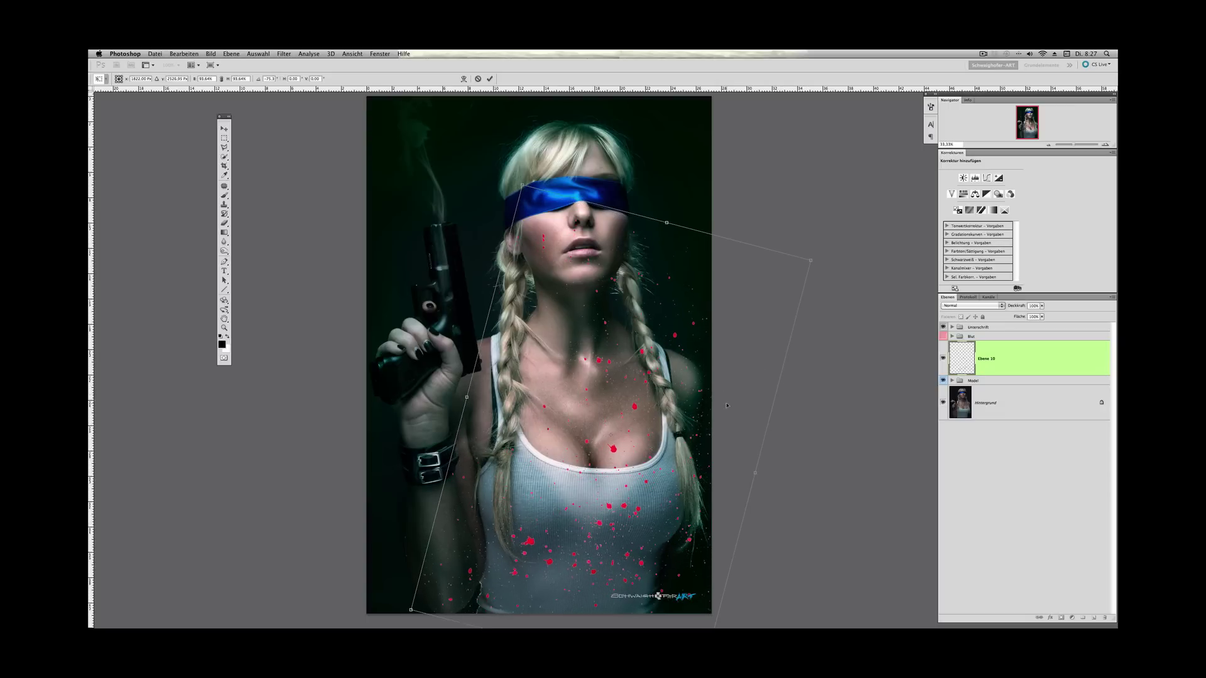
drag(793, 480, 800, 453)
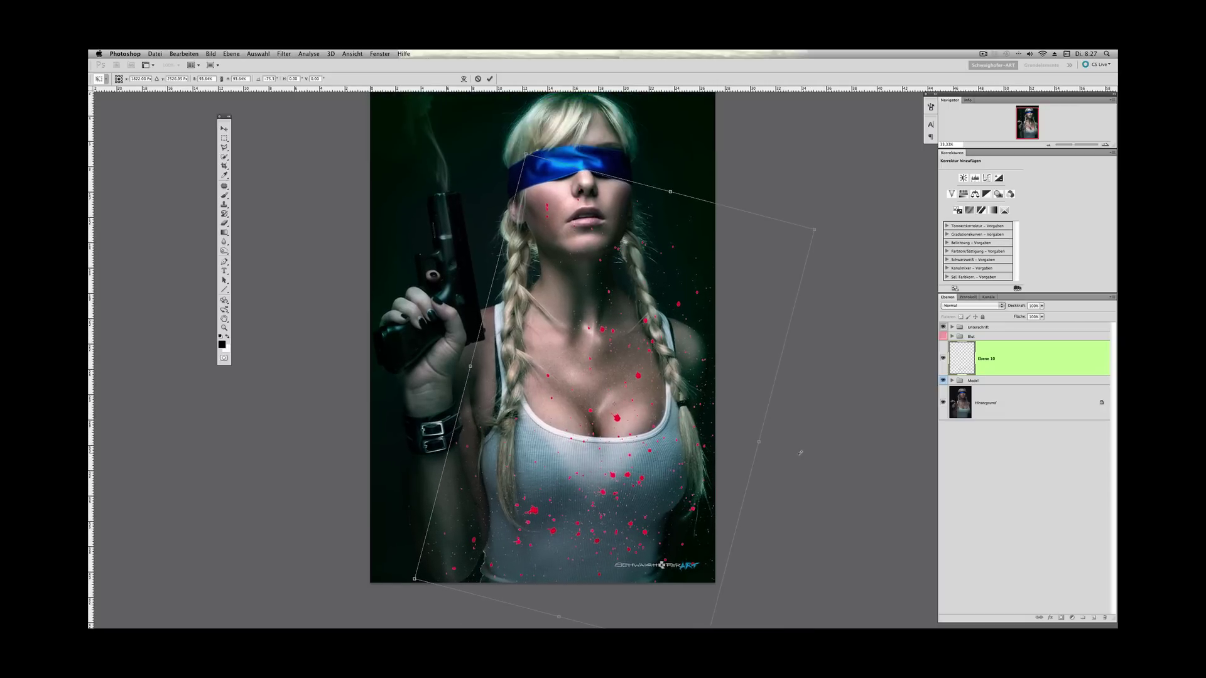
- Warp (Verkrümmen) the splatter layer, pulling its upper-right and lower-left corners inward toward the body
right_click(543, 375)
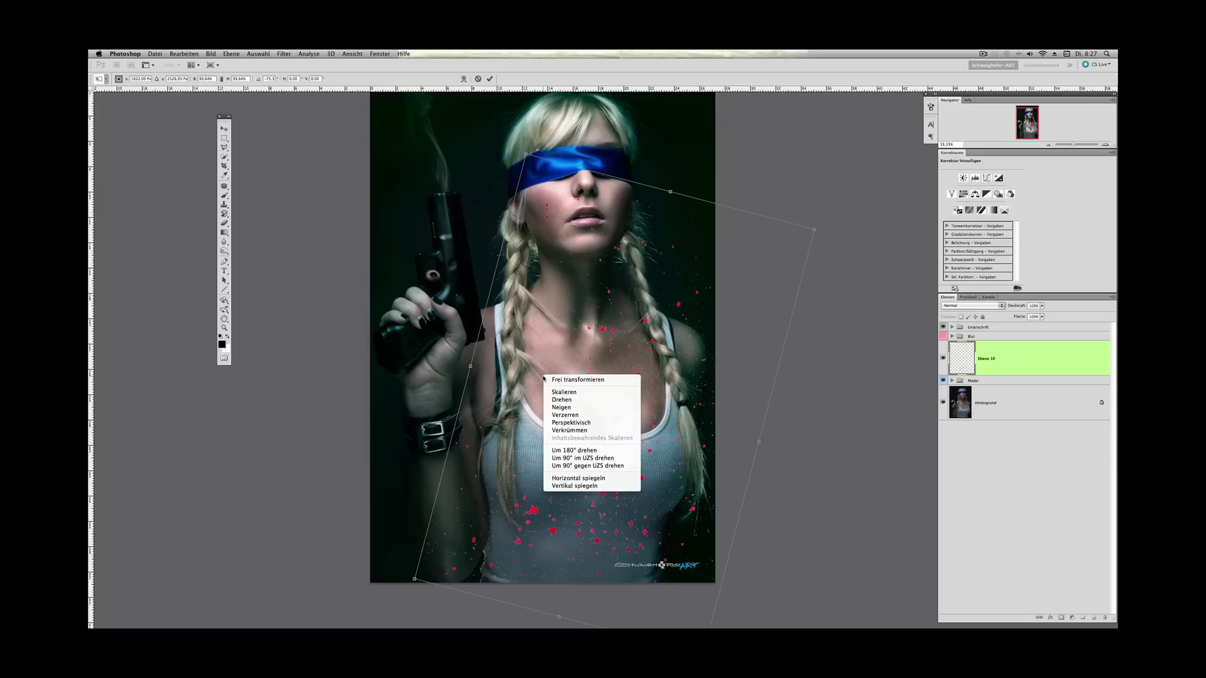
click(569, 431)
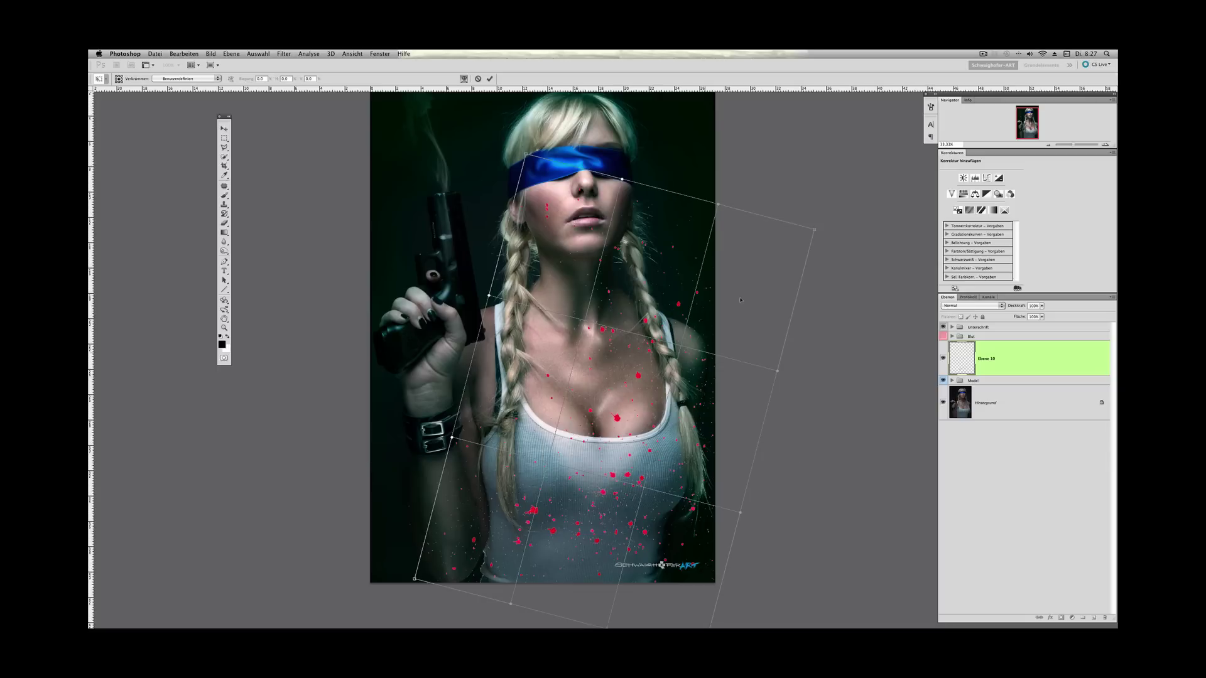
drag(812, 231, 695, 241)
mouse_move(439, 591)
drag(415, 579, 450, 534)
scroll(756, 538, down, 4)
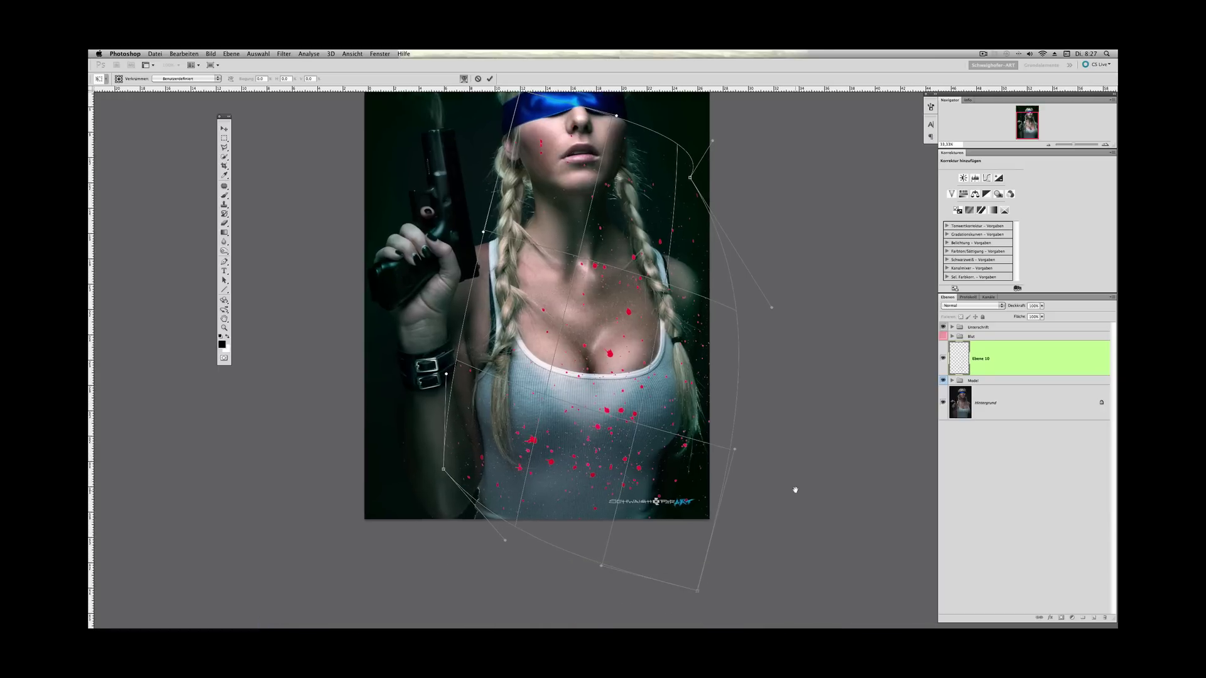
- Bend the warp mesh's lower corners, edges and interior so the splatters follow the torso's curves, and apply the transformation
drag(695, 589, 672, 511)
drag(635, 418, 641, 271)
drag(469, 357, 453, 361)
drag(457, 474, 446, 404)
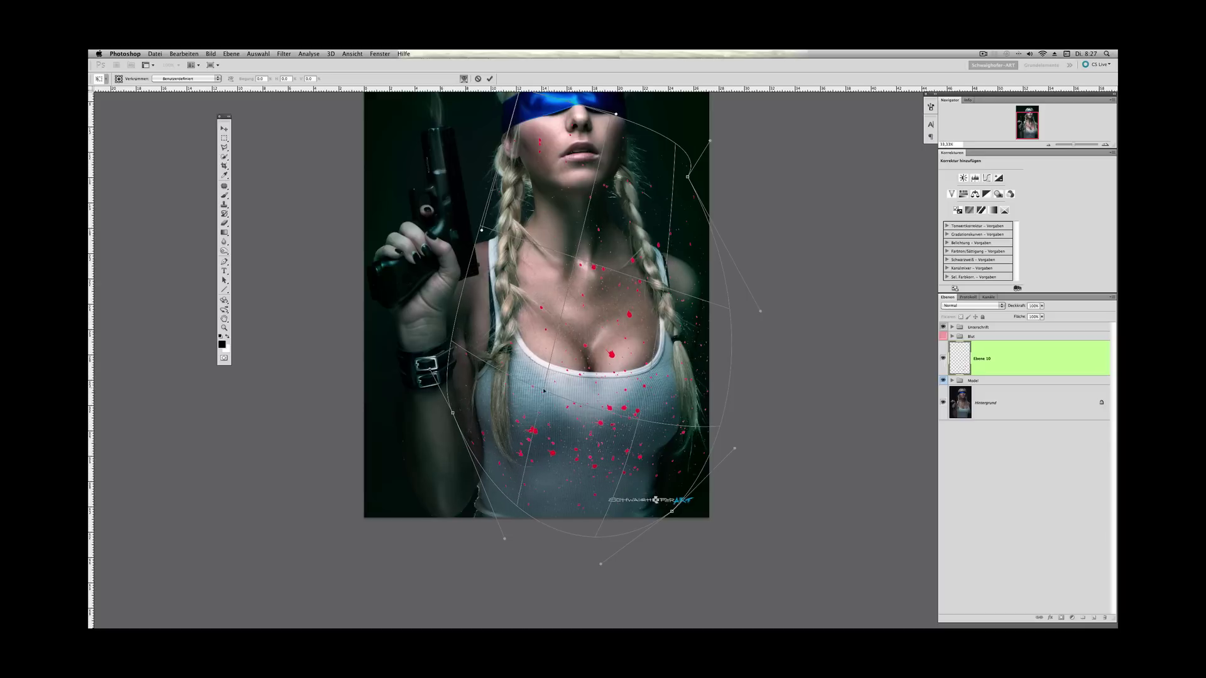
drag(592, 531, 589, 521)
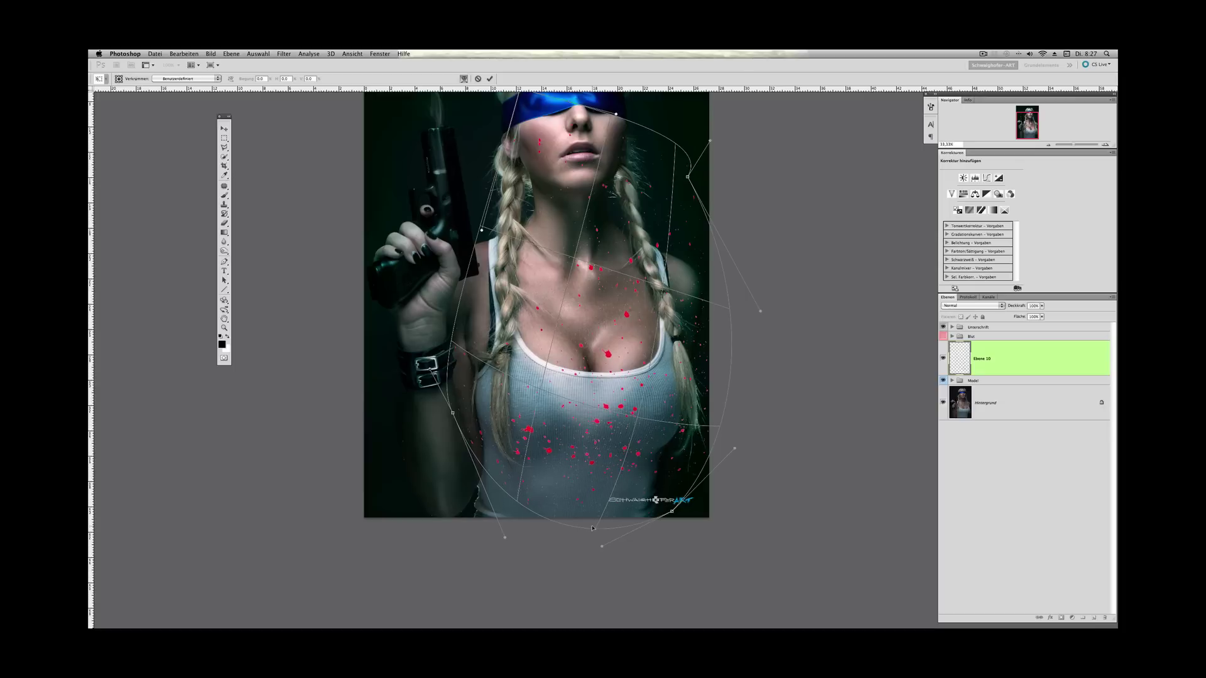
drag(501, 485, 512, 479)
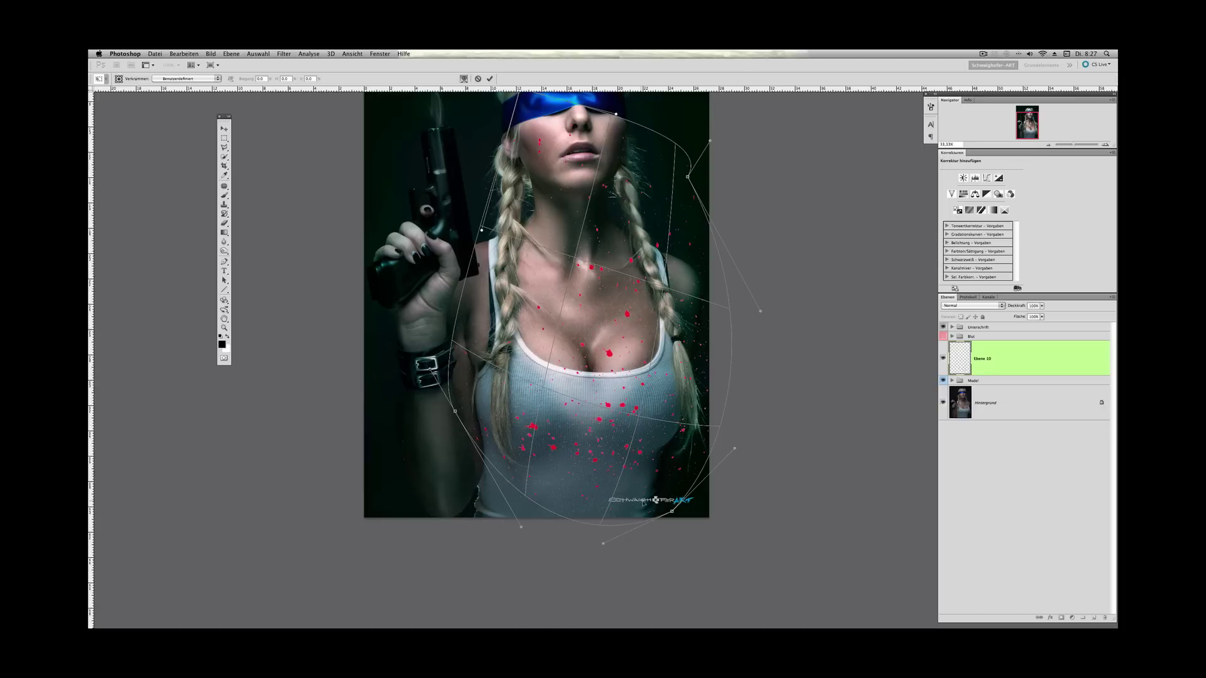
drag(680, 326, 677, 406)
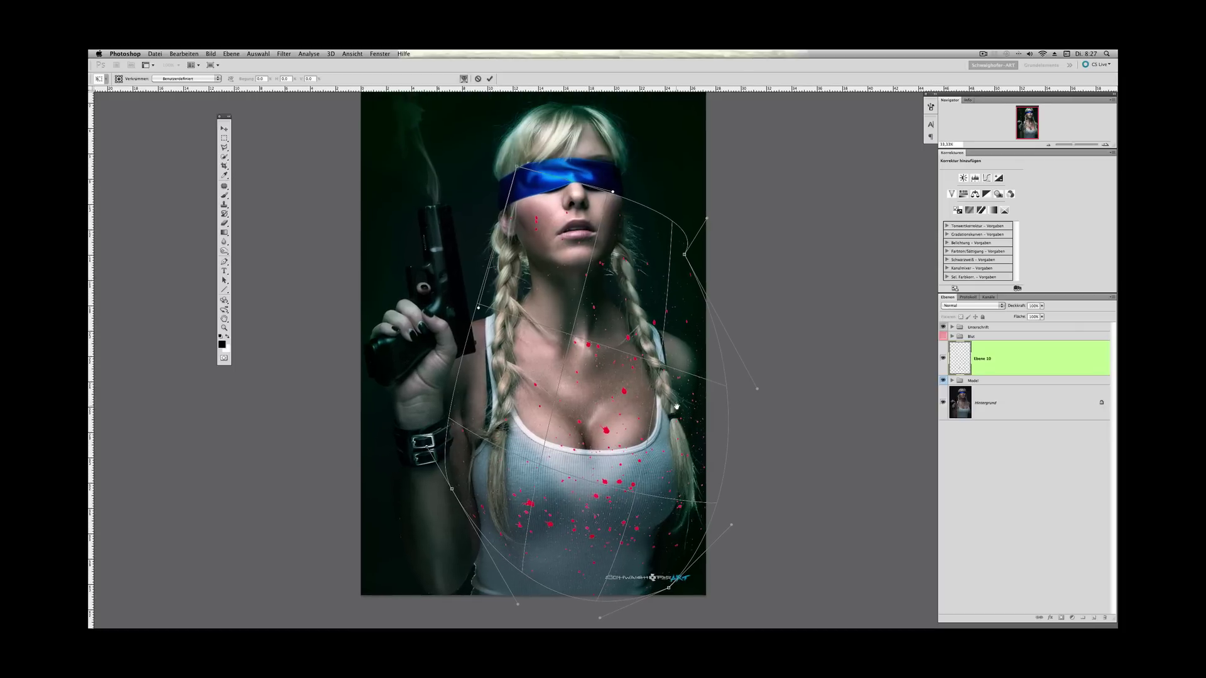
drag(612, 192, 607, 192)
key(Return)
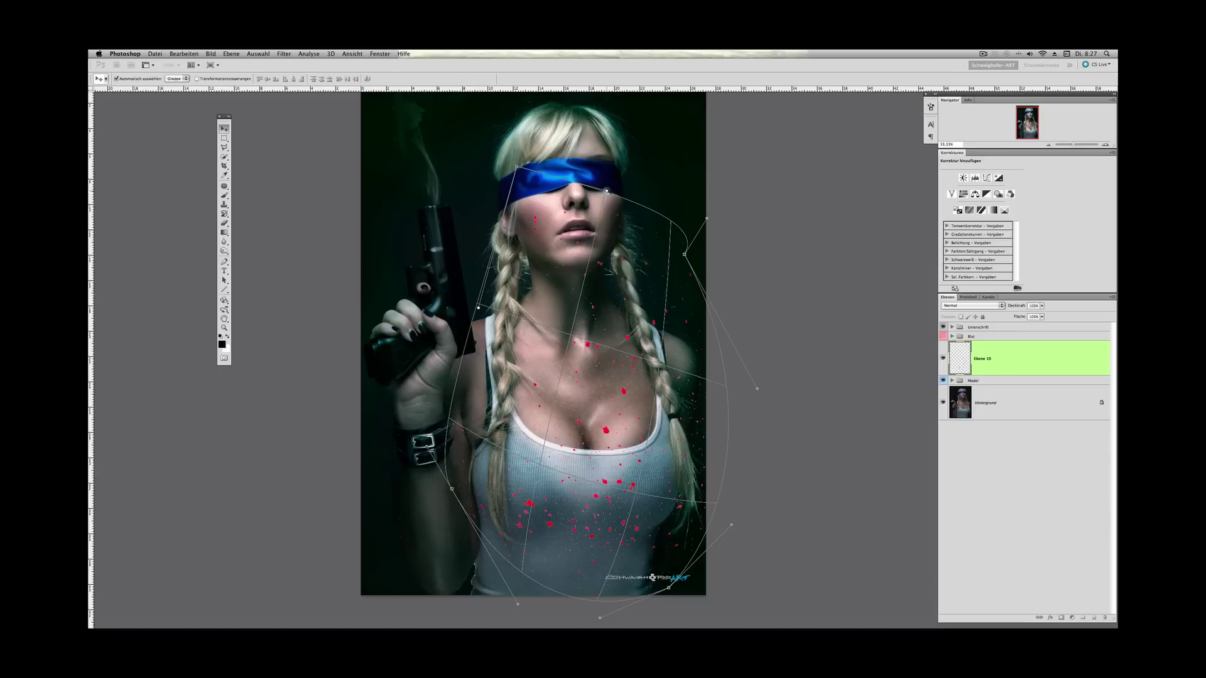
- Add a layer mask to the splatter layer and rename the layer Blut
scroll(601, 270, right, 4)
scroll(601, 270, down, 2)
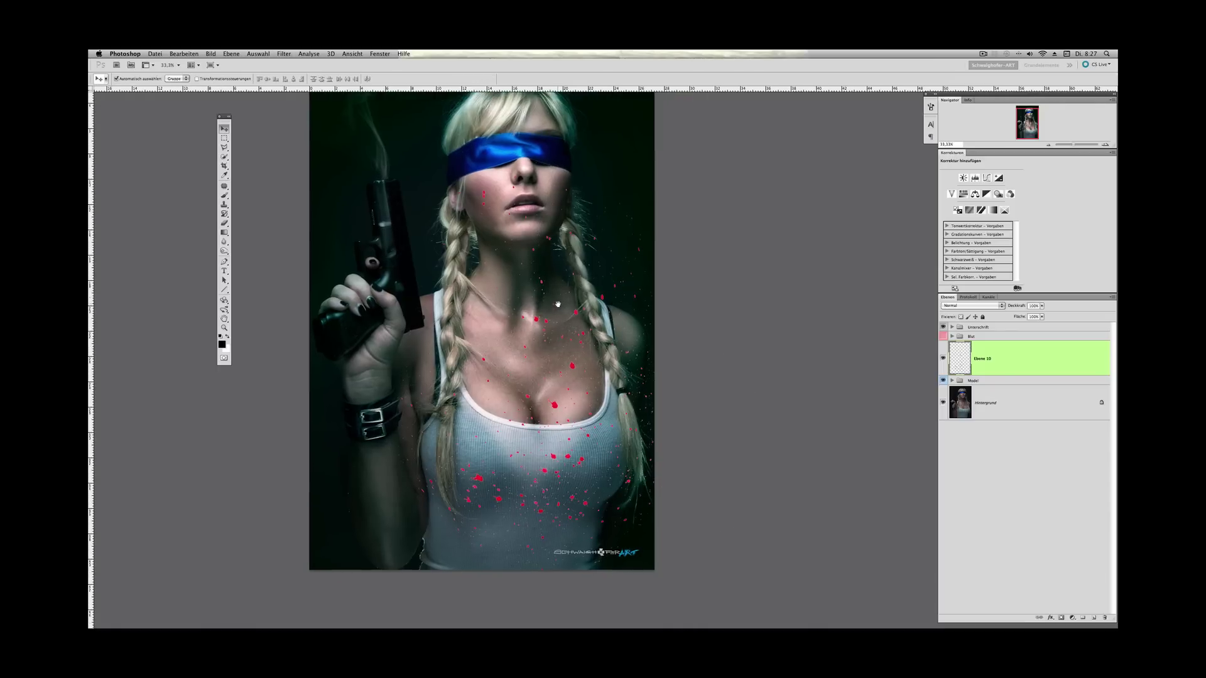
click(1060, 618)
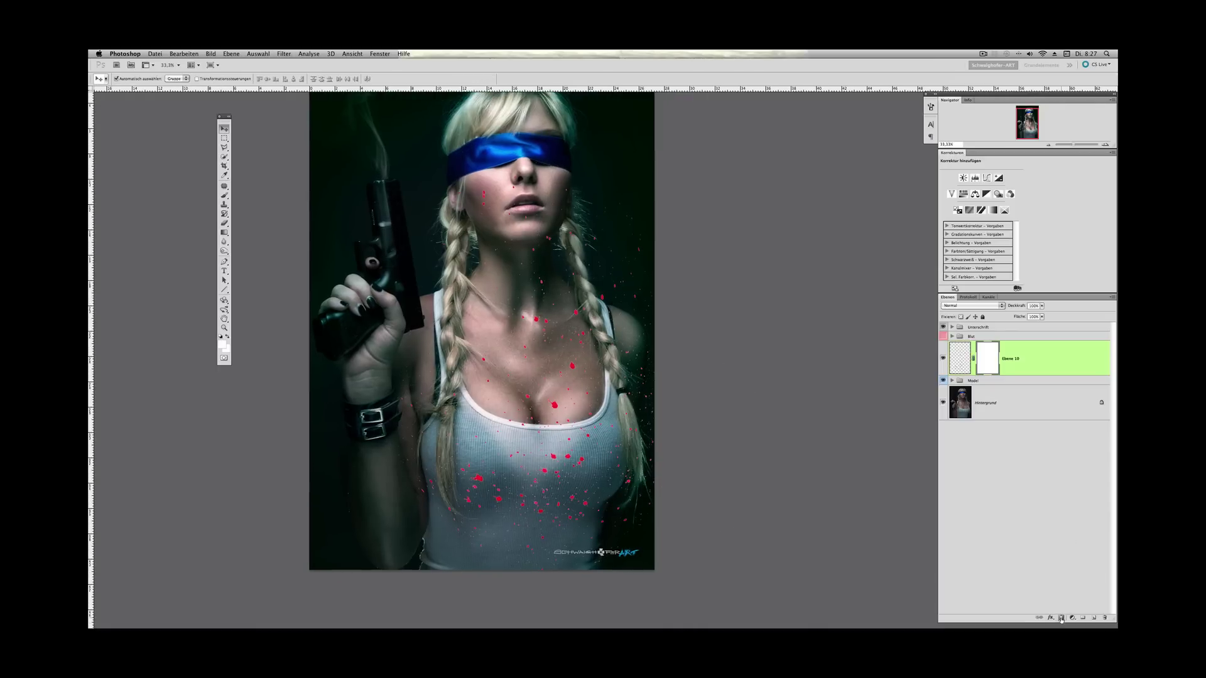
double_click(1014, 359)
text(Blut)
key(Return)
- Increase the brush hardness and mask out the splatters over the dark background beside the model's face and shoulder
drag(437, 207, 478, 261)
key(b)
right_click(624, 218)
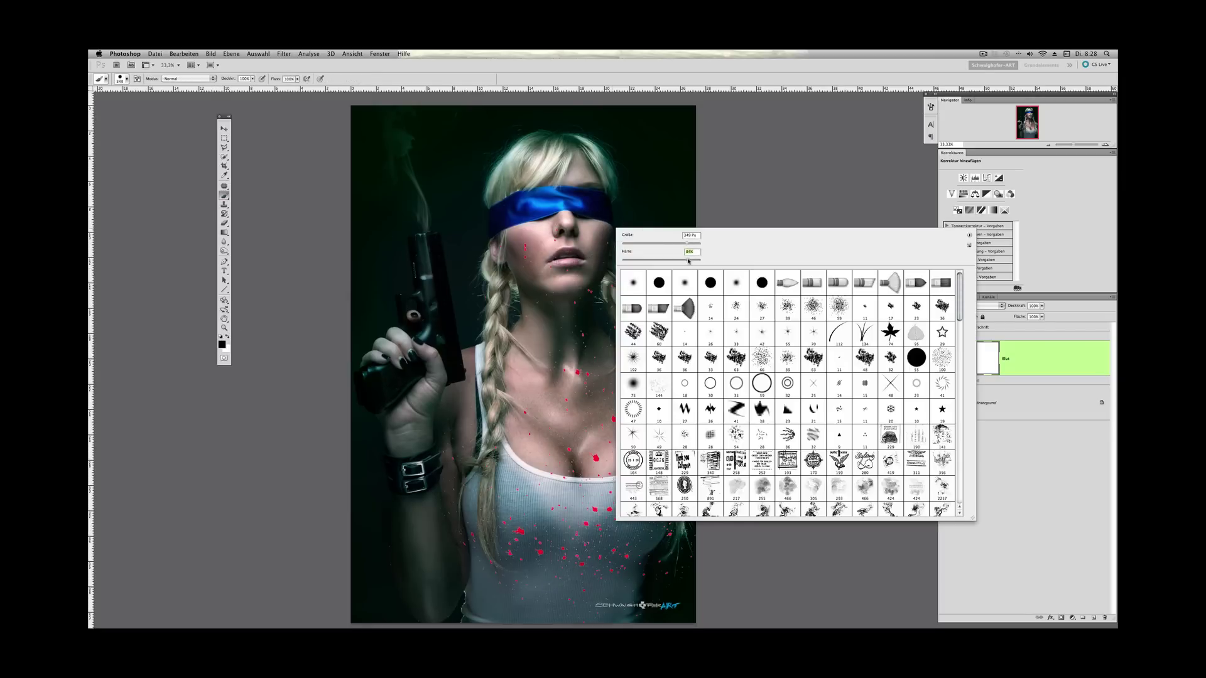
drag(689, 261, 697, 261)
click(660, 142)
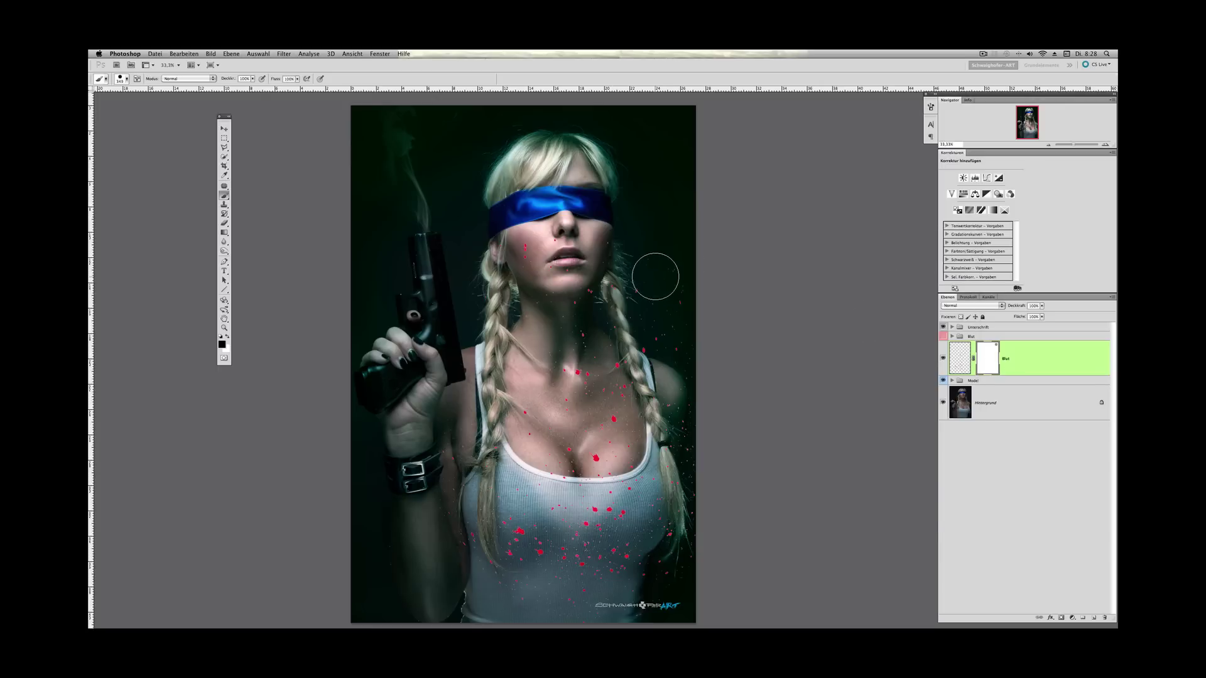
drag(676, 267, 682, 392)
- Reduce the brush size and mask out individual splatters near the collarbone and on the right-hand braid
click(1105, 145)
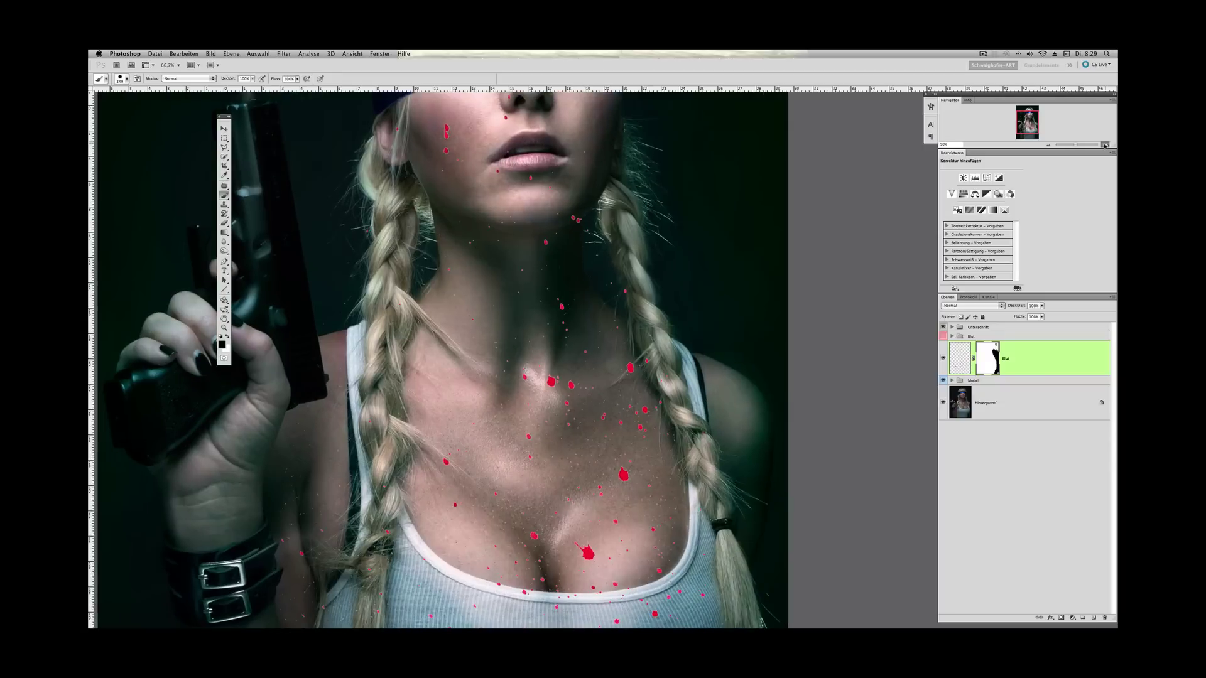
click(1104, 145)
right_click(745, 268)
click(777, 277)
click(543, 410)
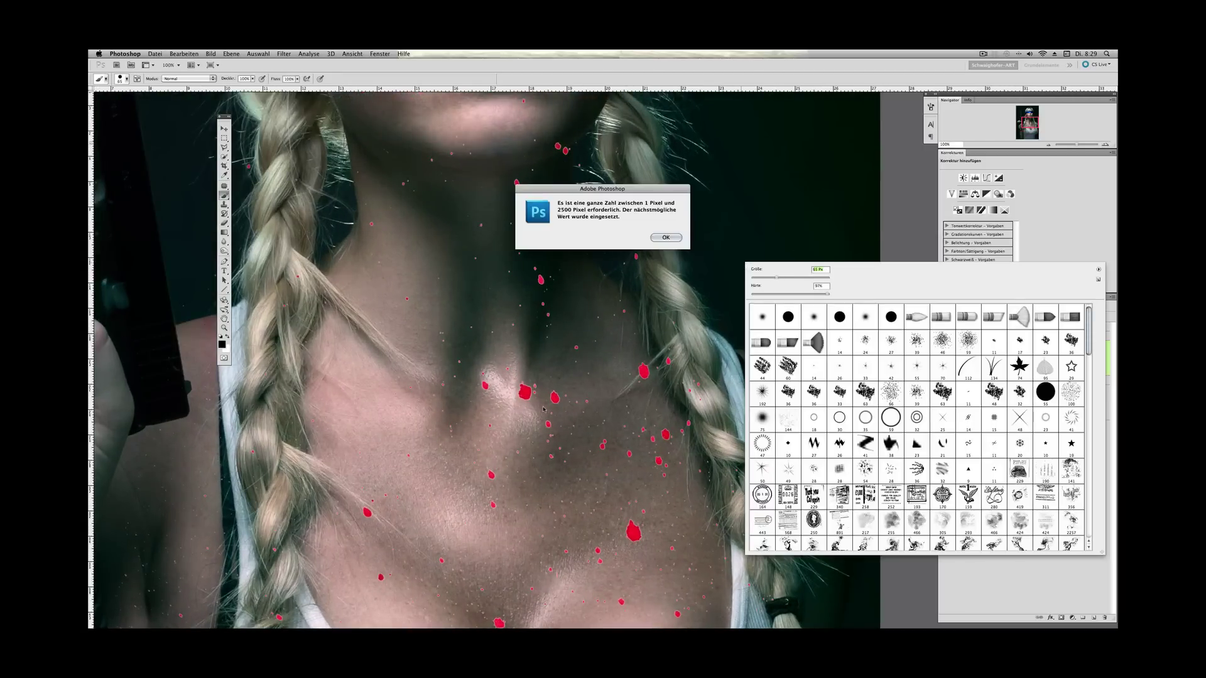
click(667, 237)
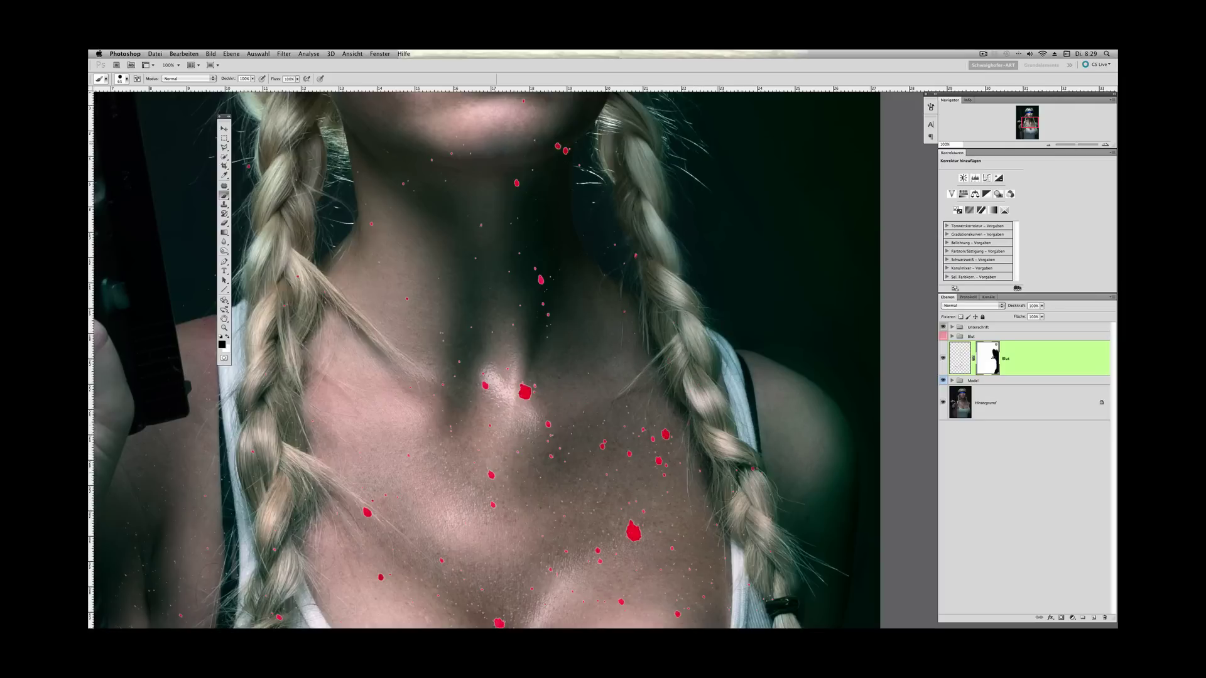
scroll(728, 439, down, 5)
scroll(728, 439, right, 2)
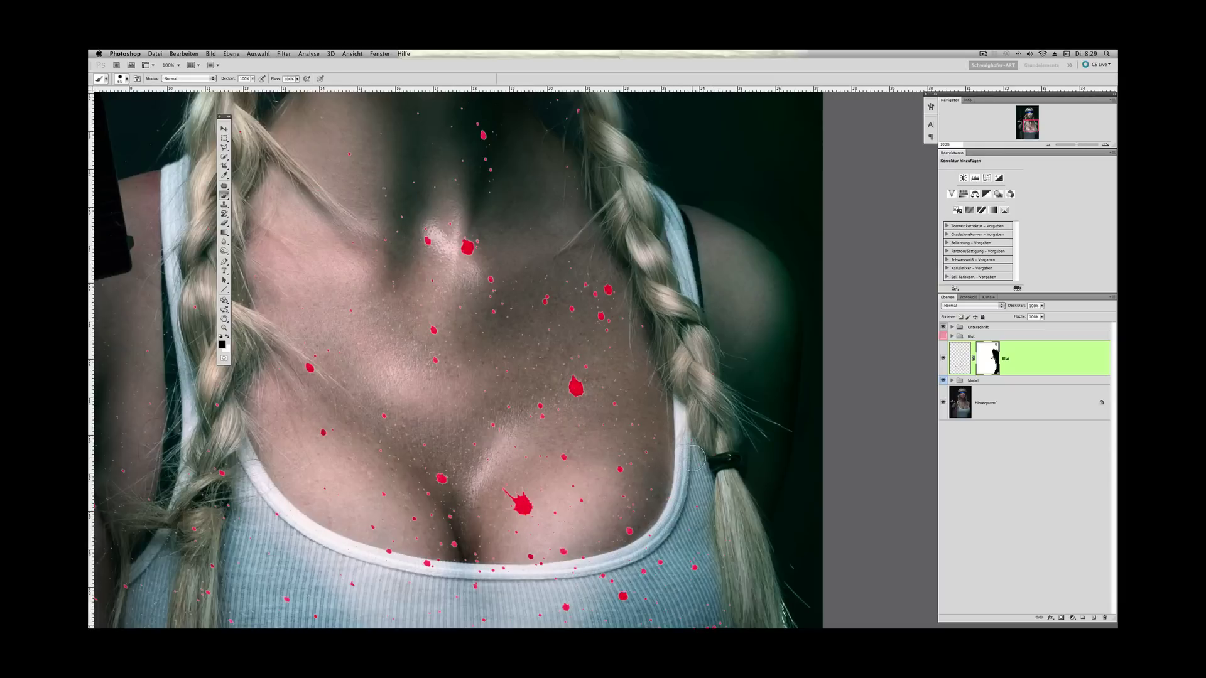
drag(707, 491, 767, 357)
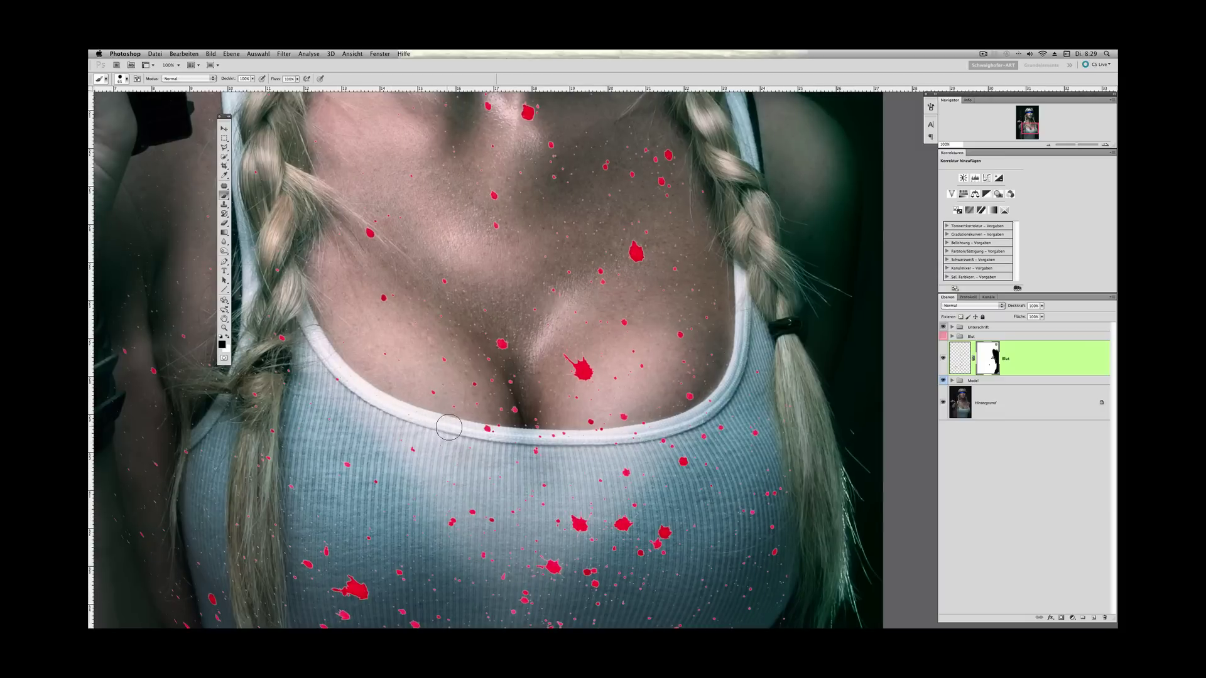
- Shrink the brush further and mask out small splatters around the tank top's neckline
right_click(568, 333)
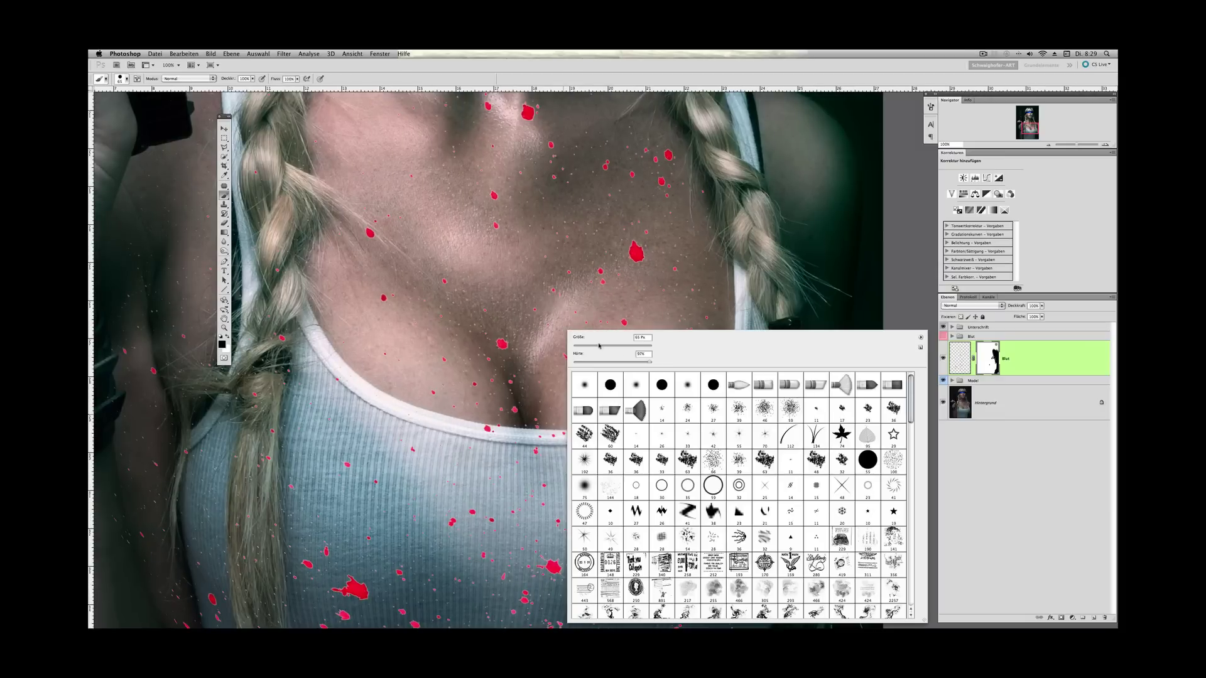
click(518, 405)
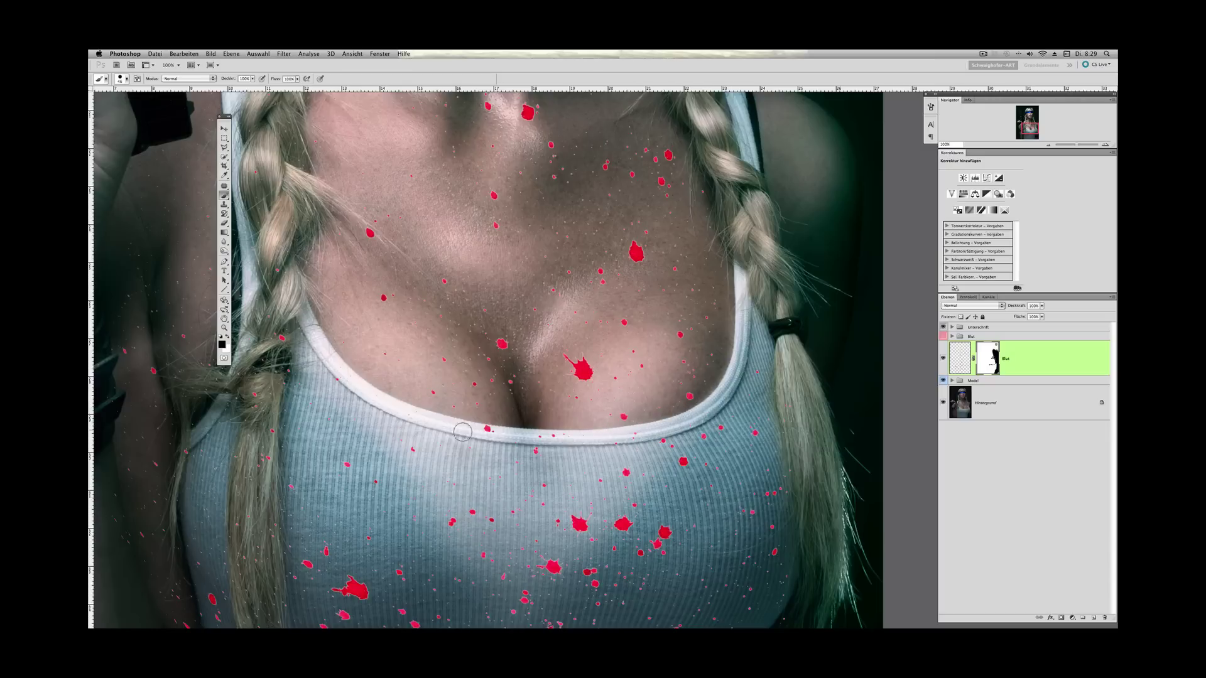
drag(307, 486, 546, 414)
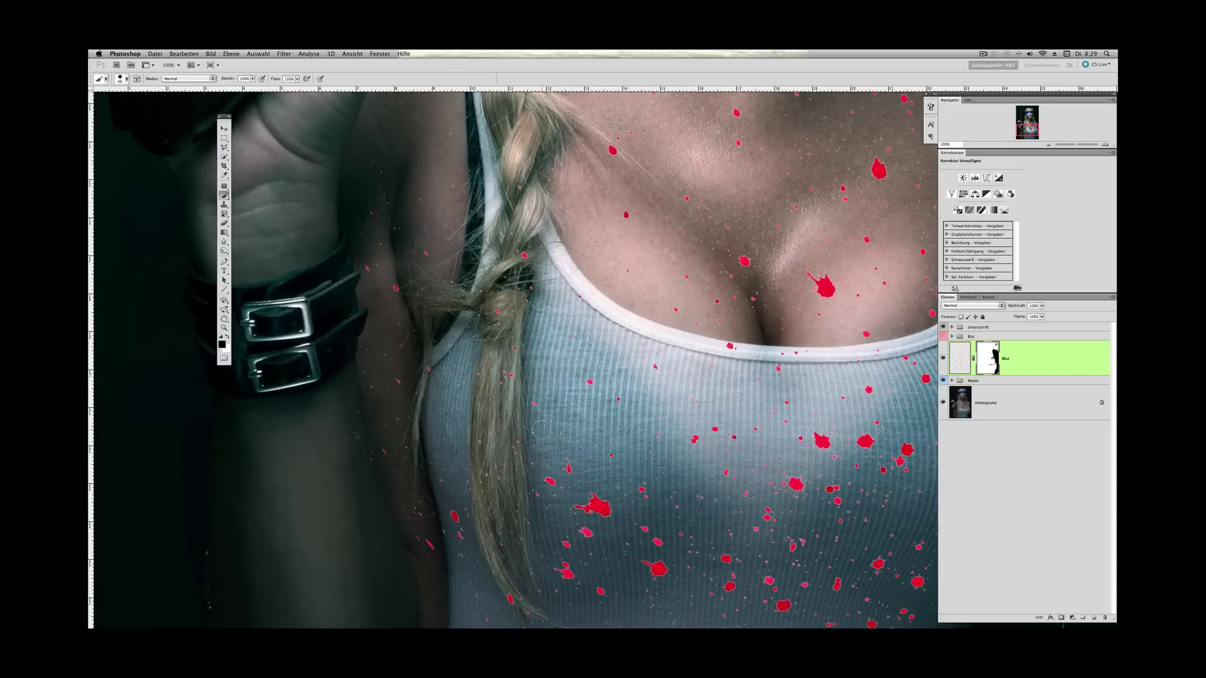
- Enlarge the brush and mask out the splatters on the gun-side arm and the neighbouring braid
right_click(593, 342)
click(538, 327)
mouse_move(471, 552)
mouse_down()
mouse_move(431, 506)
mouse_move(415, 559)
mouse_move(377, 341)
mouse_move(431, 300)
mouse_move(458, 452)
mouse_up()
mouse_move(521, 405)
mouse_down()
mouse_move(551, 317)
mouse_move(543, 204)
mouse_move(415, 265)
mouse_move(422, 365)
mouse_move(397, 535)
mouse_up()
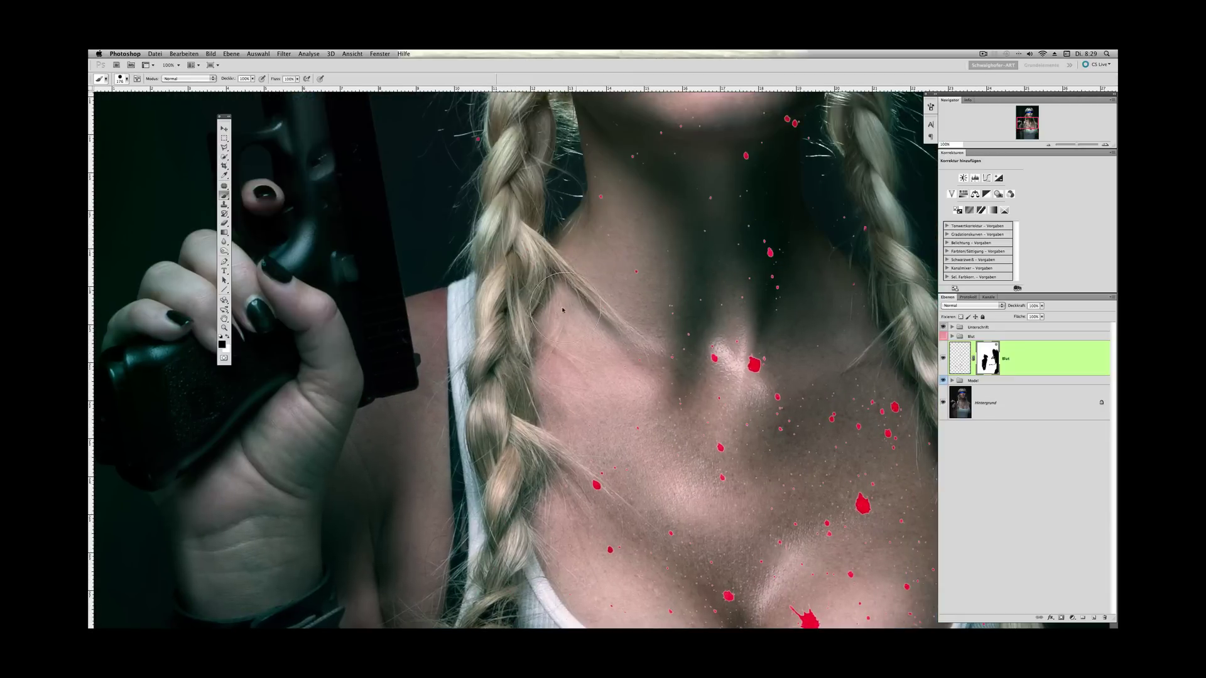
- Adjust the brush size and mask out the remaining unwanted splatters on the model's body on the Blut layer
drag(490, 326, 488, 497)
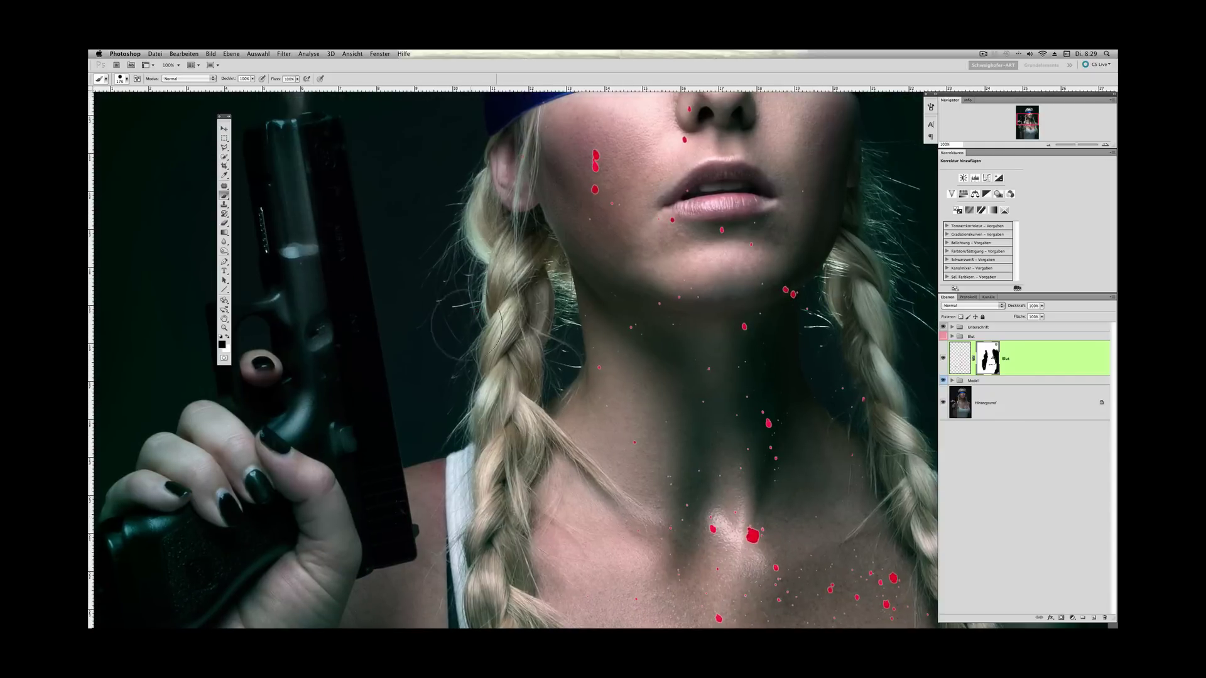
drag(442, 627, 440, 196)
right_click(597, 270)
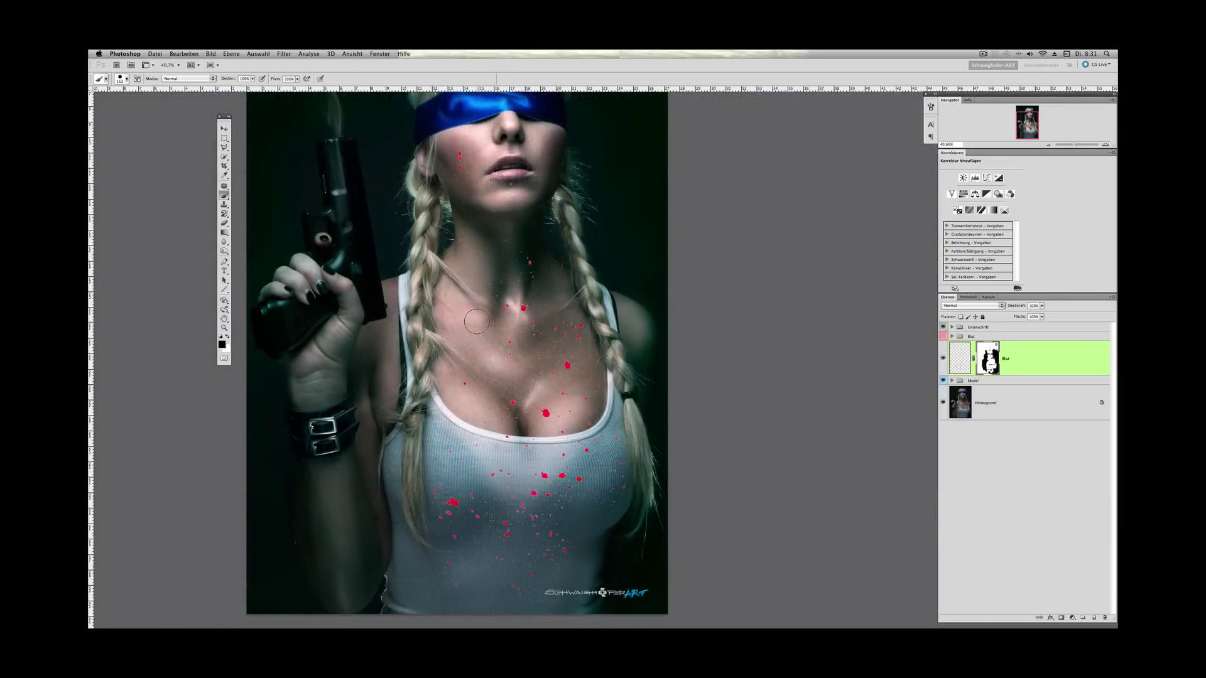
drag(522, 401, 588, 416)
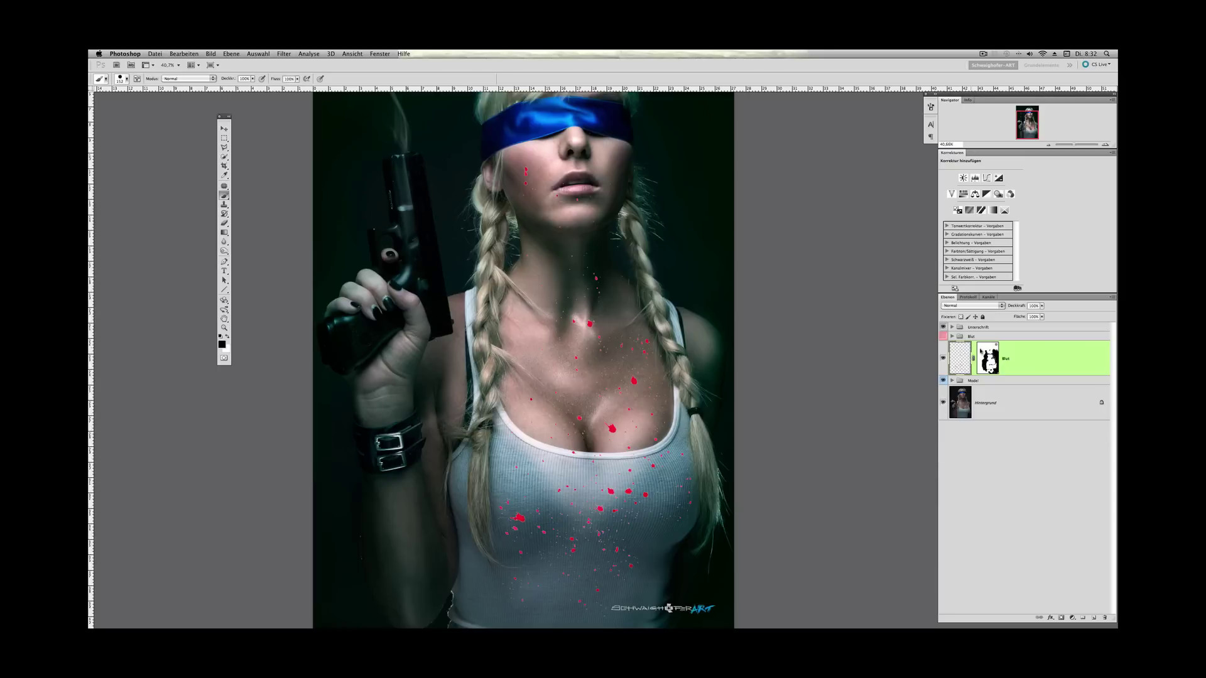
- Add a Levels adjustment clipped to the Blut layer and adjust its input and output levels to turn the splatters dark red
click(974, 177)
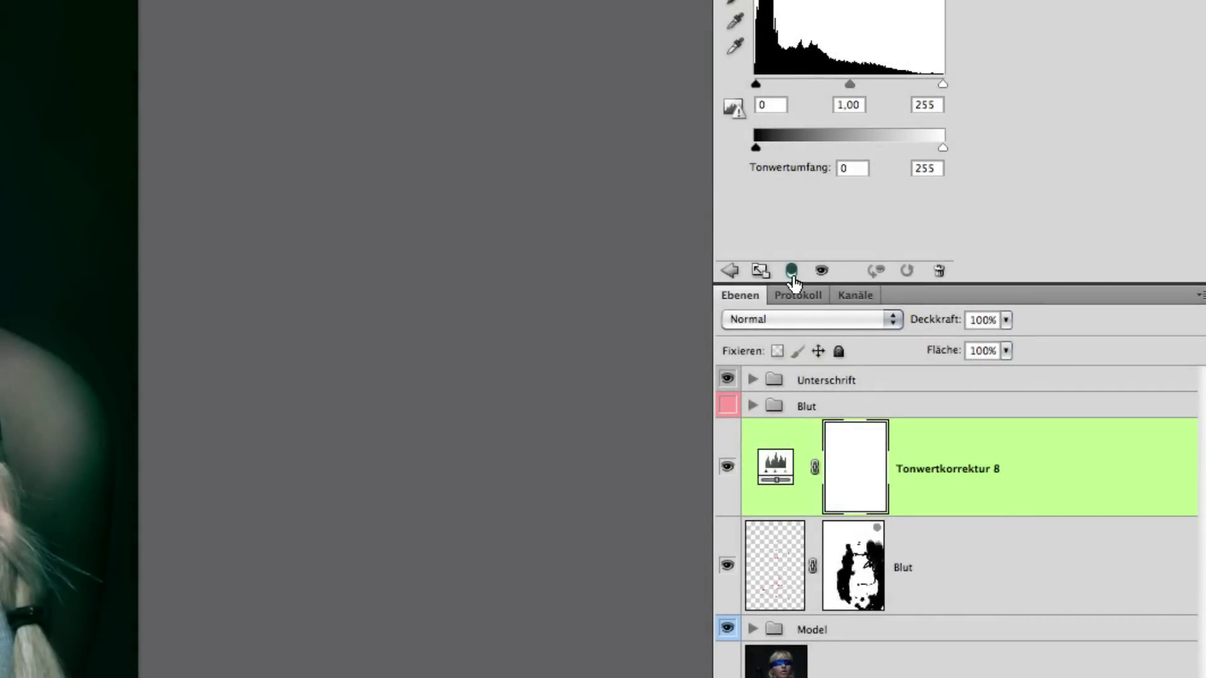
click(791, 272)
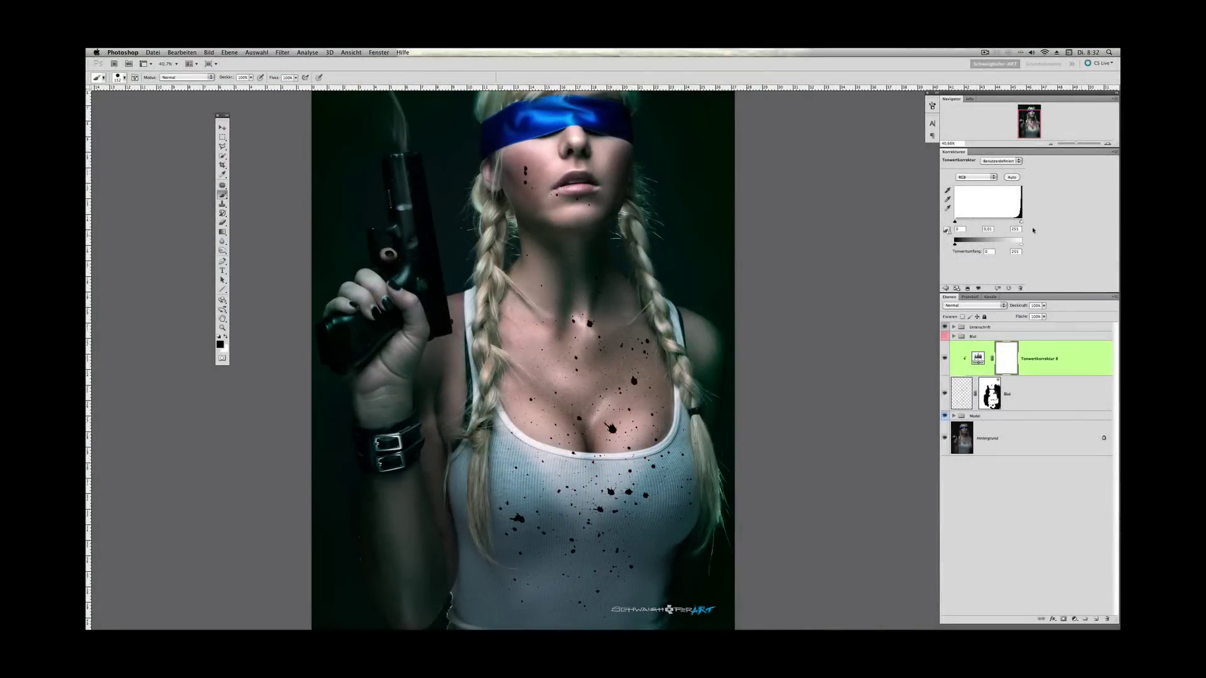
drag(1020, 223, 997, 226)
drag(1018, 245, 1012, 245)
drag(954, 223, 970, 224)
drag(1011, 222, 1007, 222)
drag(678, 470, 690, 512)
scroll(732, 403, down, 3)
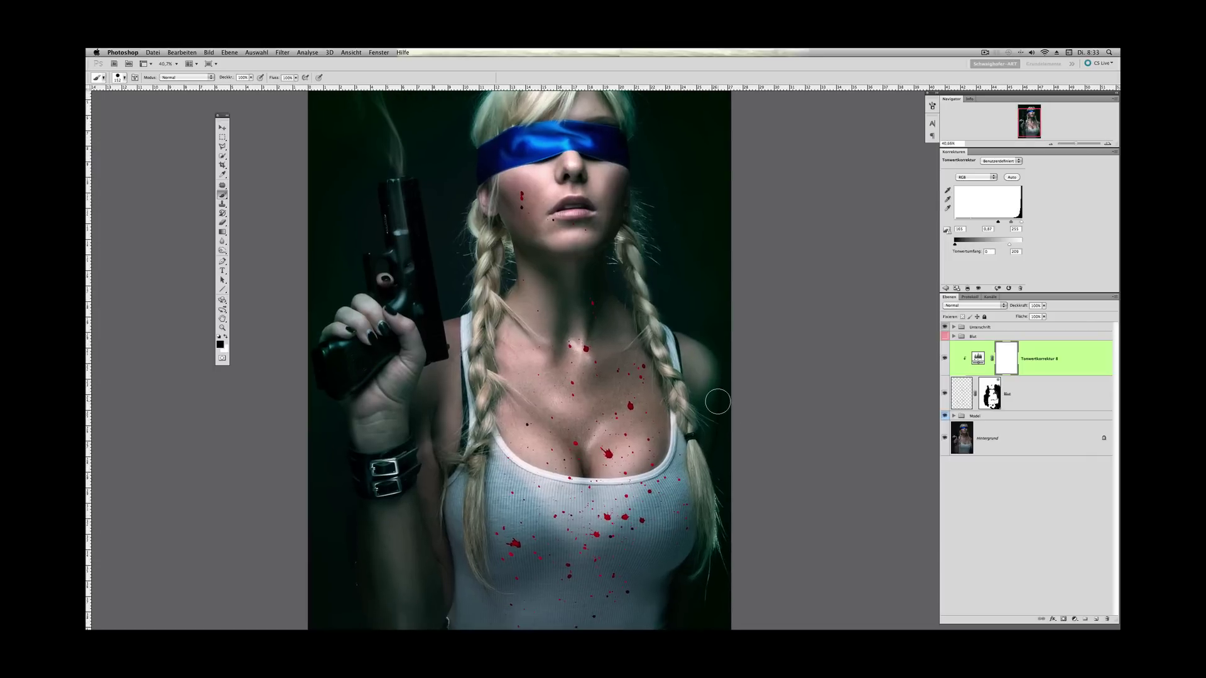
- Add a Hue/Saturation adjustment clipped to the Blut layer and reduce its saturation and lightness
click(947, 288)
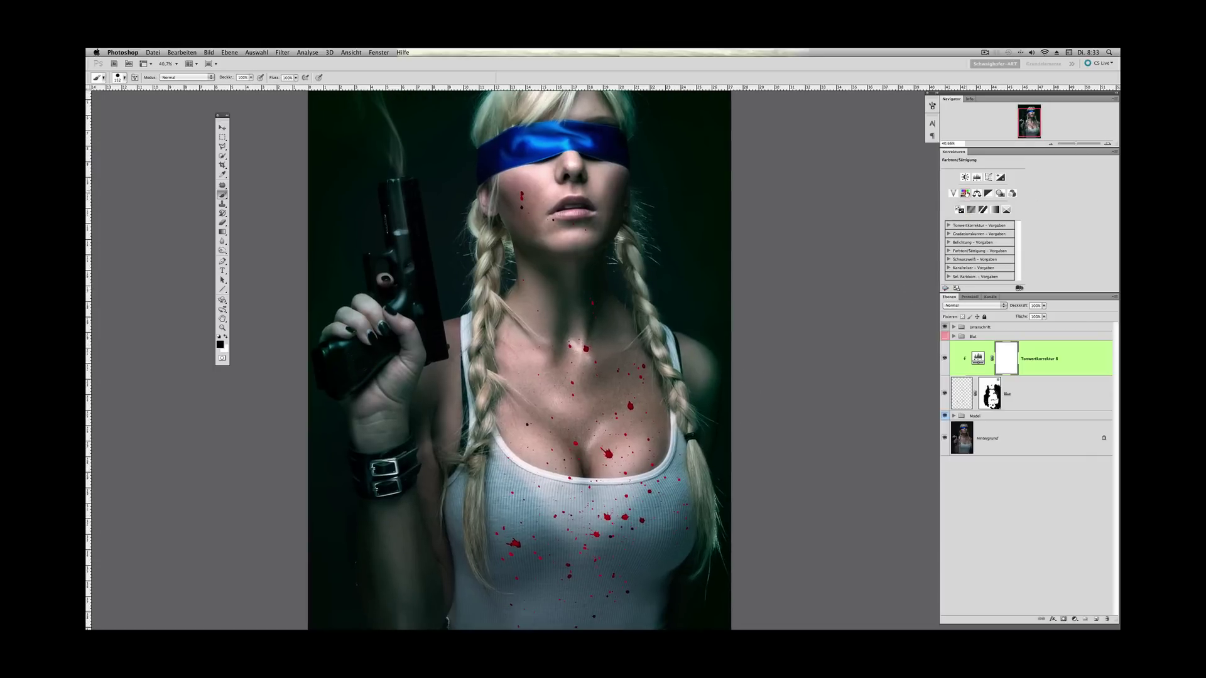
click(964, 193)
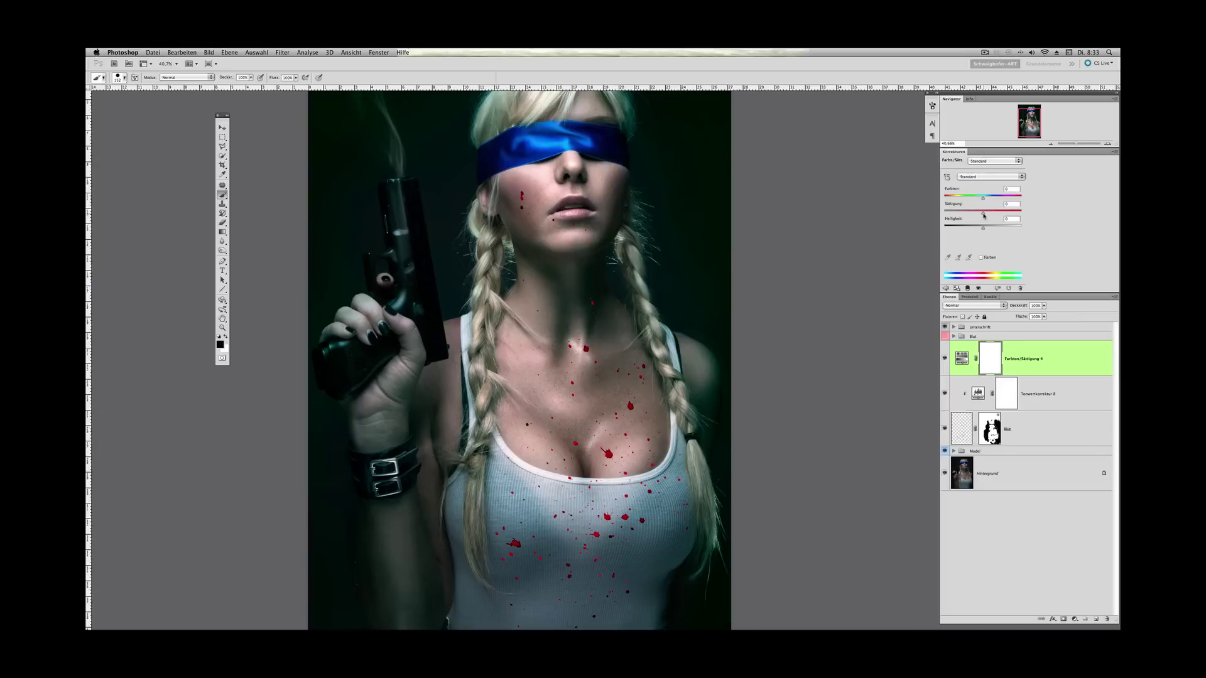
drag(983, 215, 966, 214)
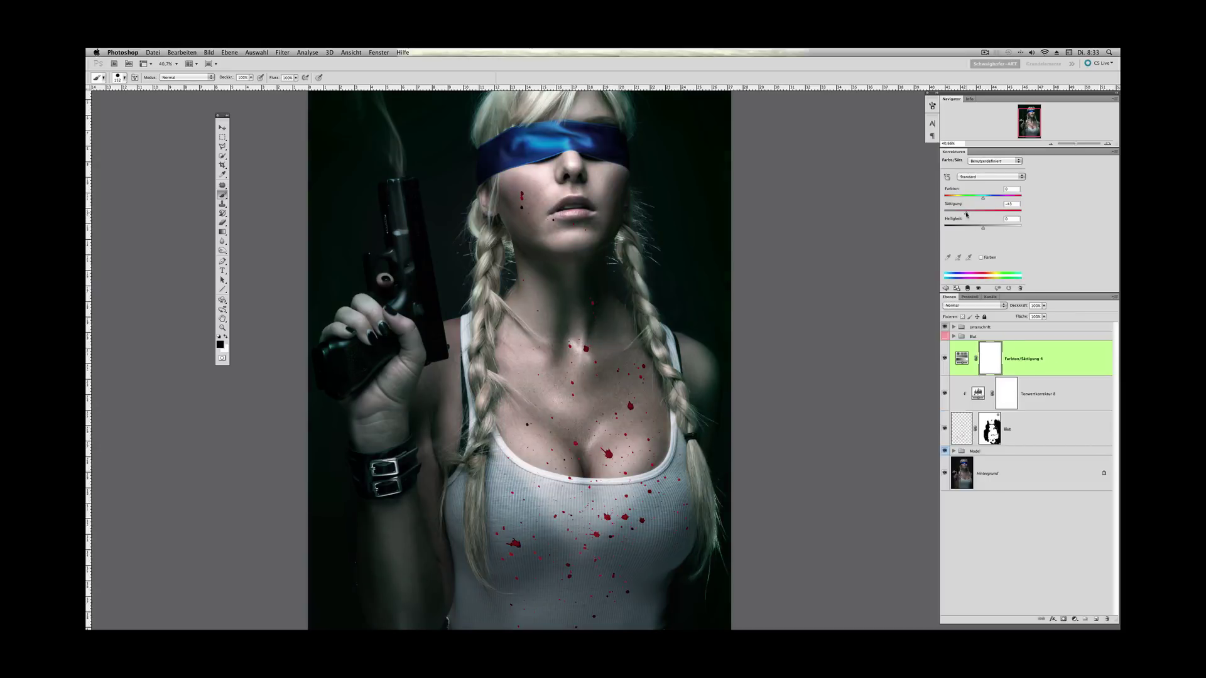
click(967, 289)
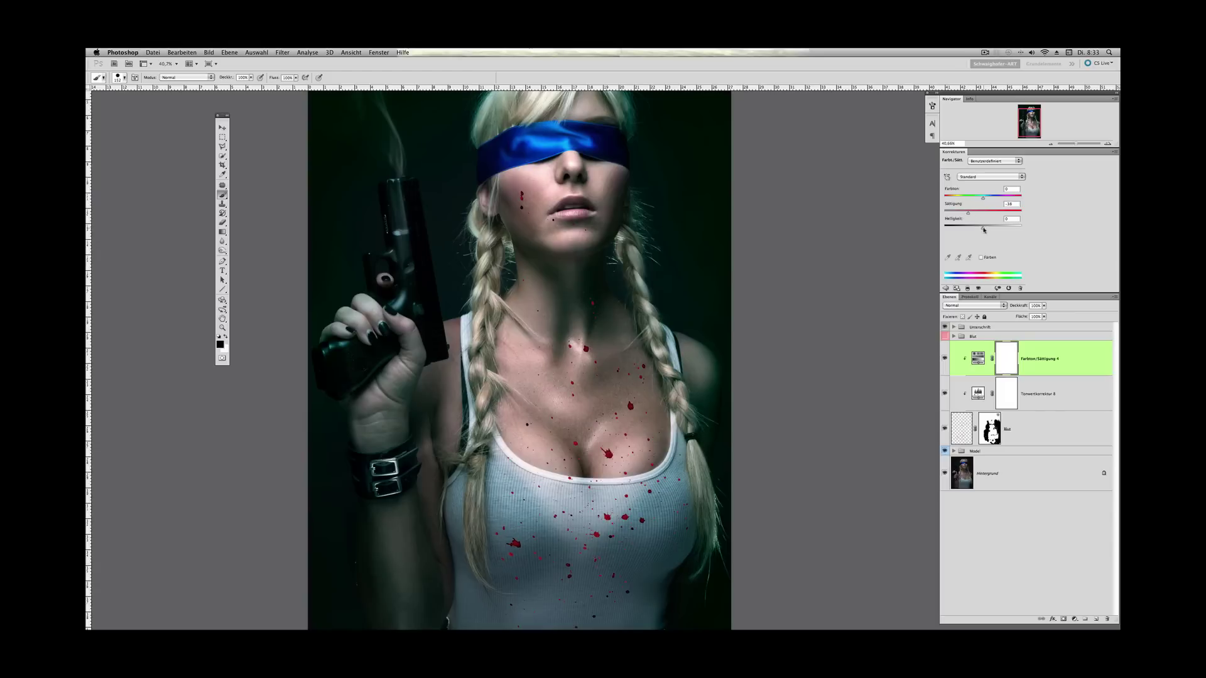
drag(977, 230, 977, 230)
- Lower the brush opacity and paint black on the Hue/Saturation mask over splatters on the cheek, collarbone and chest
drag(209, 77, 190, 80)
right_click(651, 401)
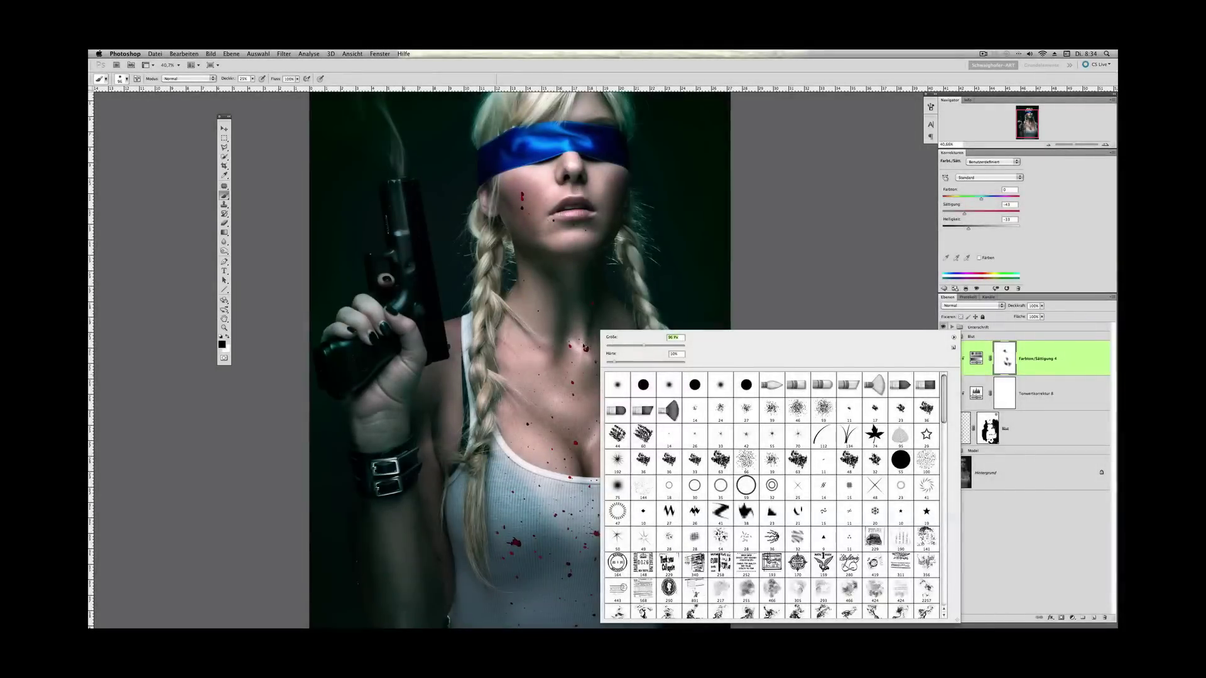
click(575, 346)
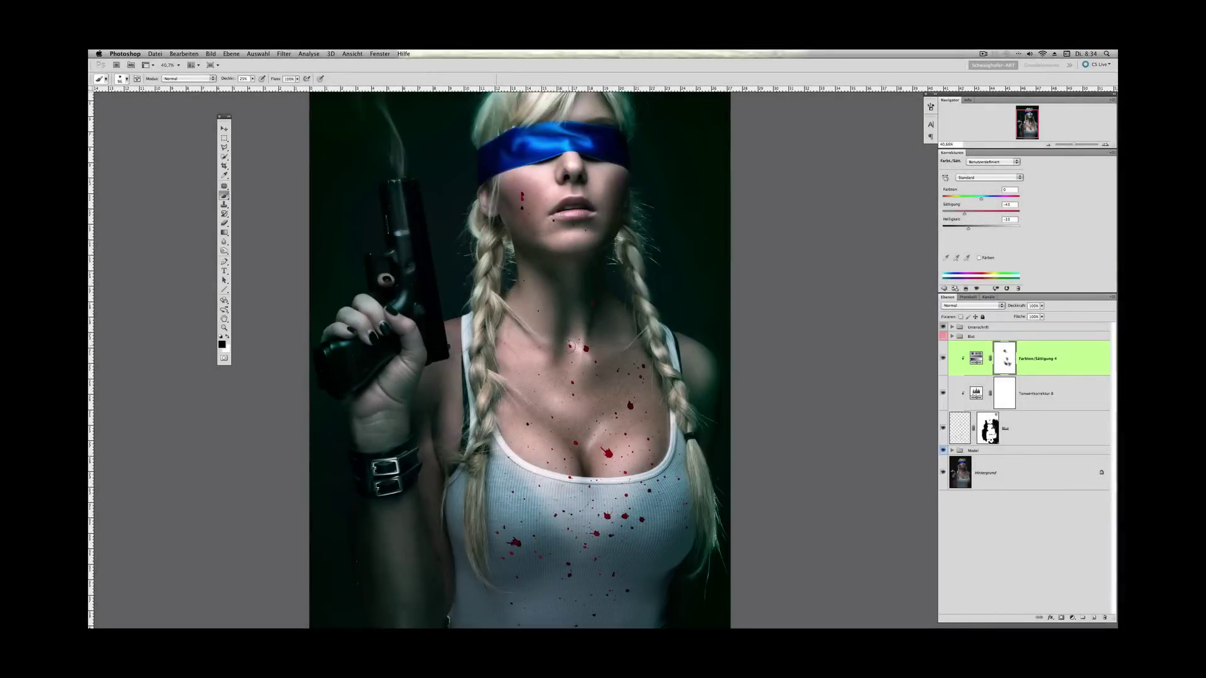
click(579, 346)
click(522, 203)
drag(560, 456, 540, 402)
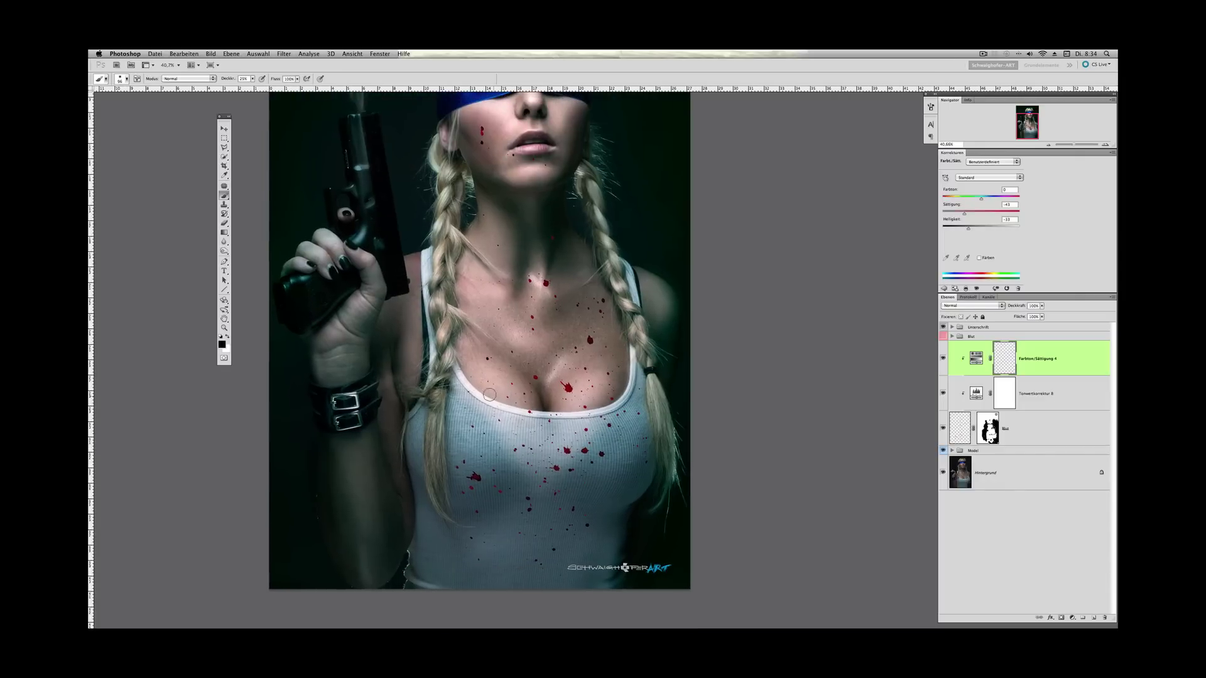
drag(564, 383, 572, 461)
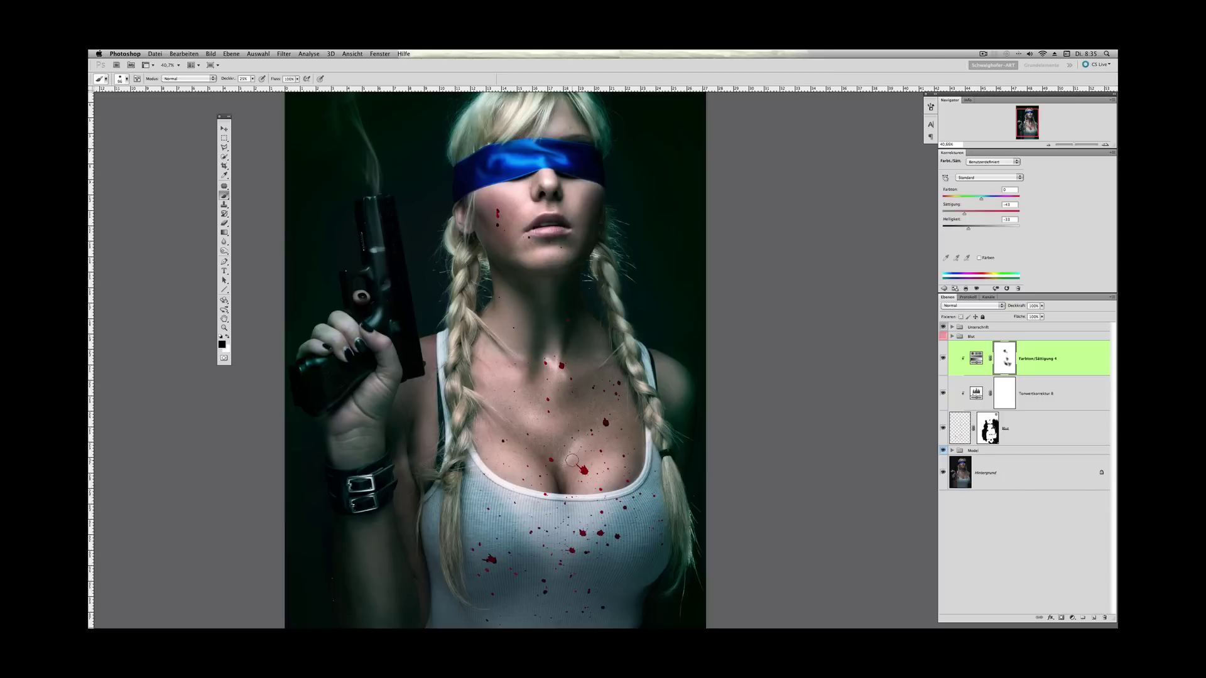
mouse_move(661, 512)
mouse_down()
mouse_move(626, 396)
mouse_move(619, 511)
mouse_up()
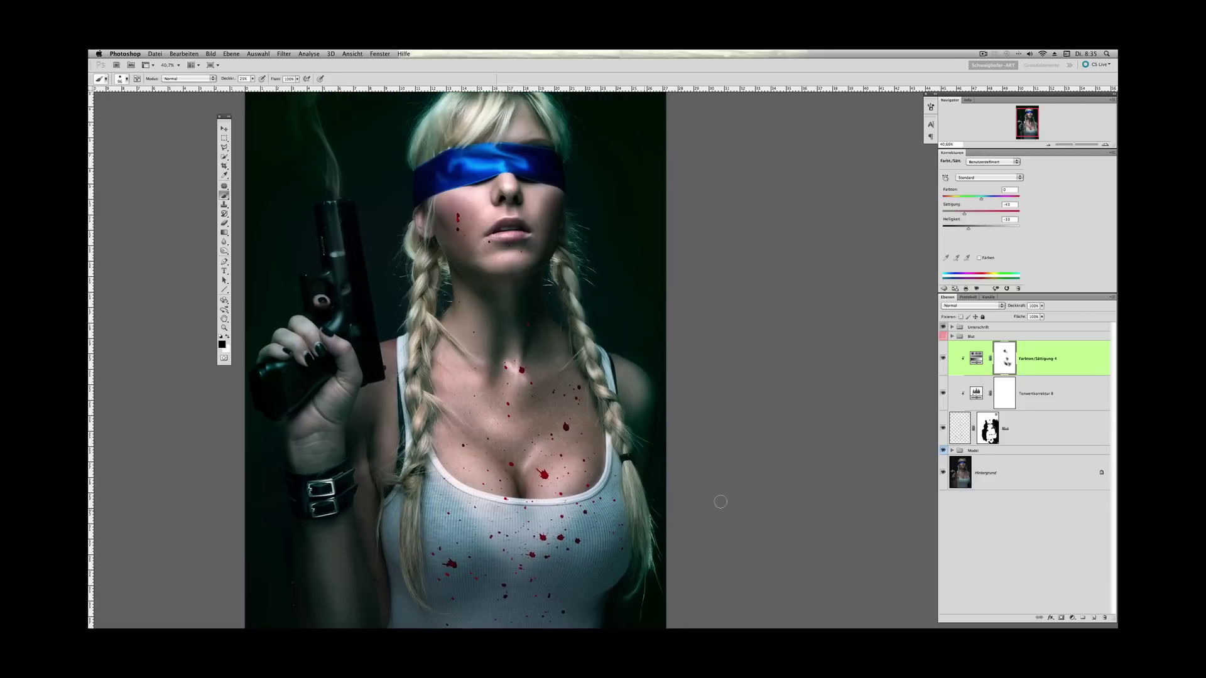
- Add a second Levels adjustment clipped to the Blut layer, darkening its midtones and lowering the white output level
click(944, 288)
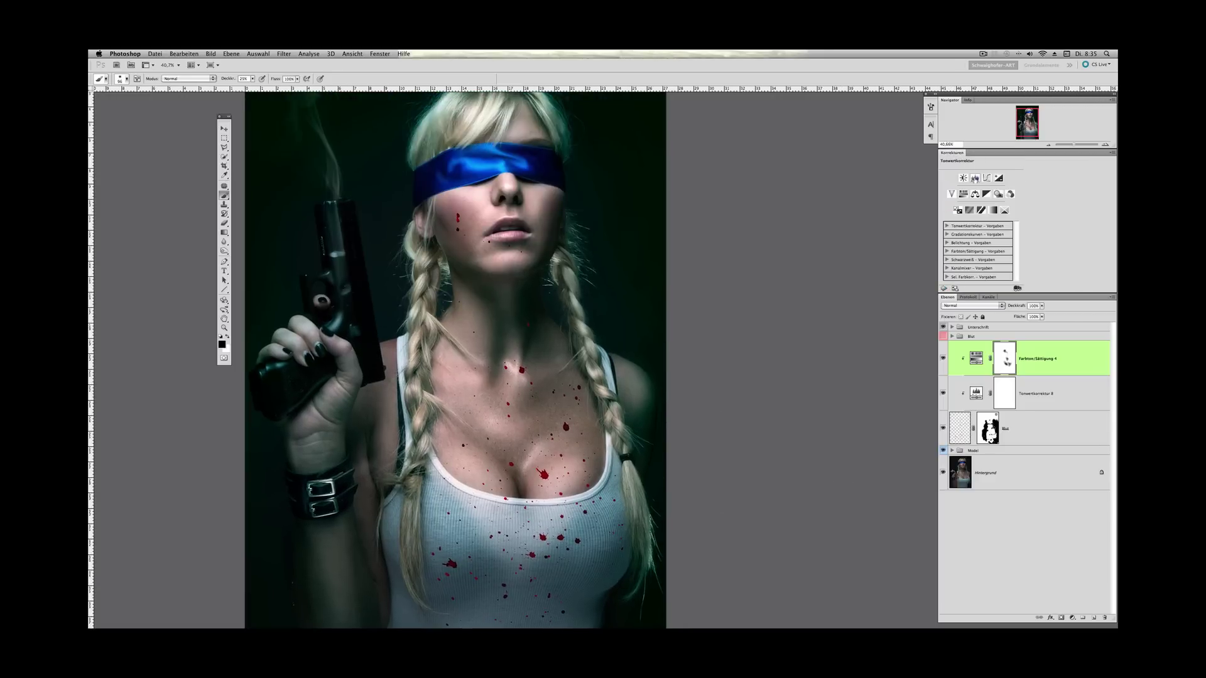
click(974, 179)
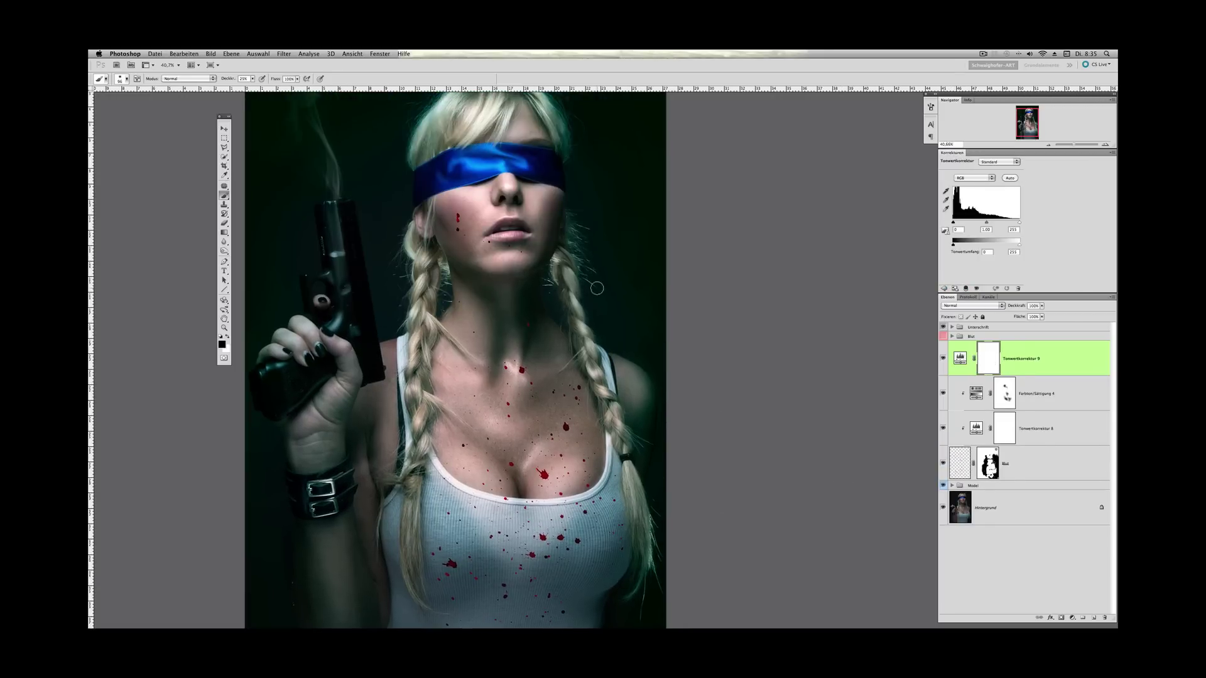
drag(581, 383, 563, 258)
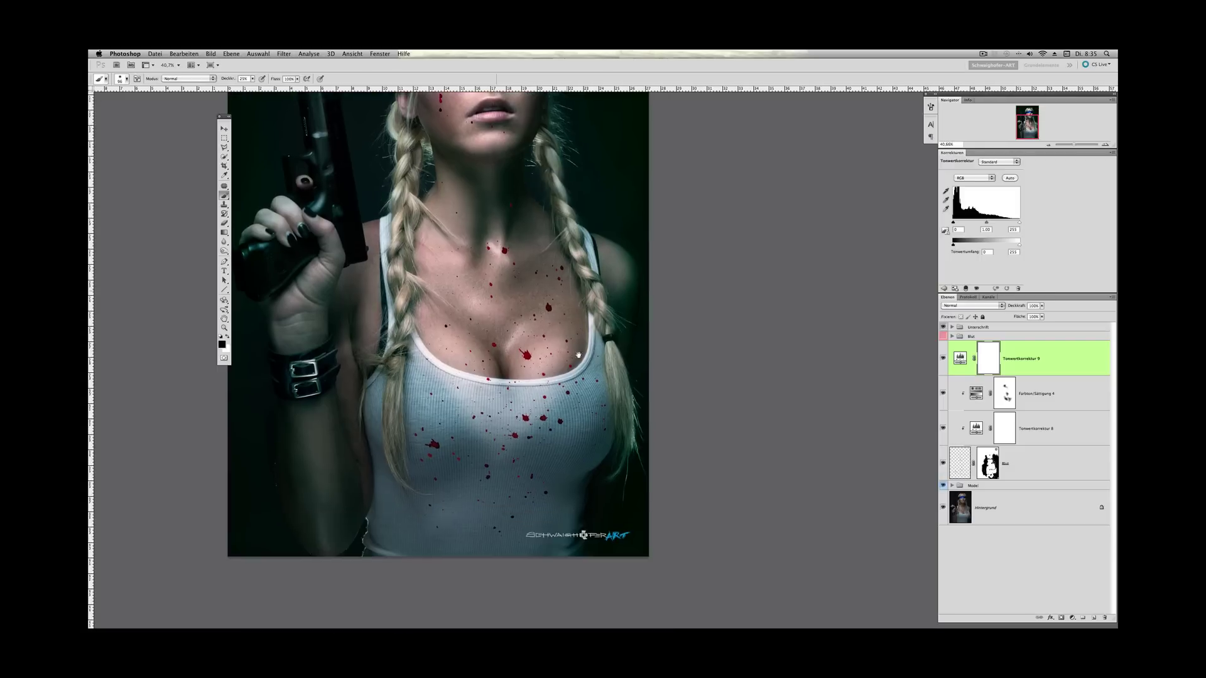
drag(578, 310, 657, 391)
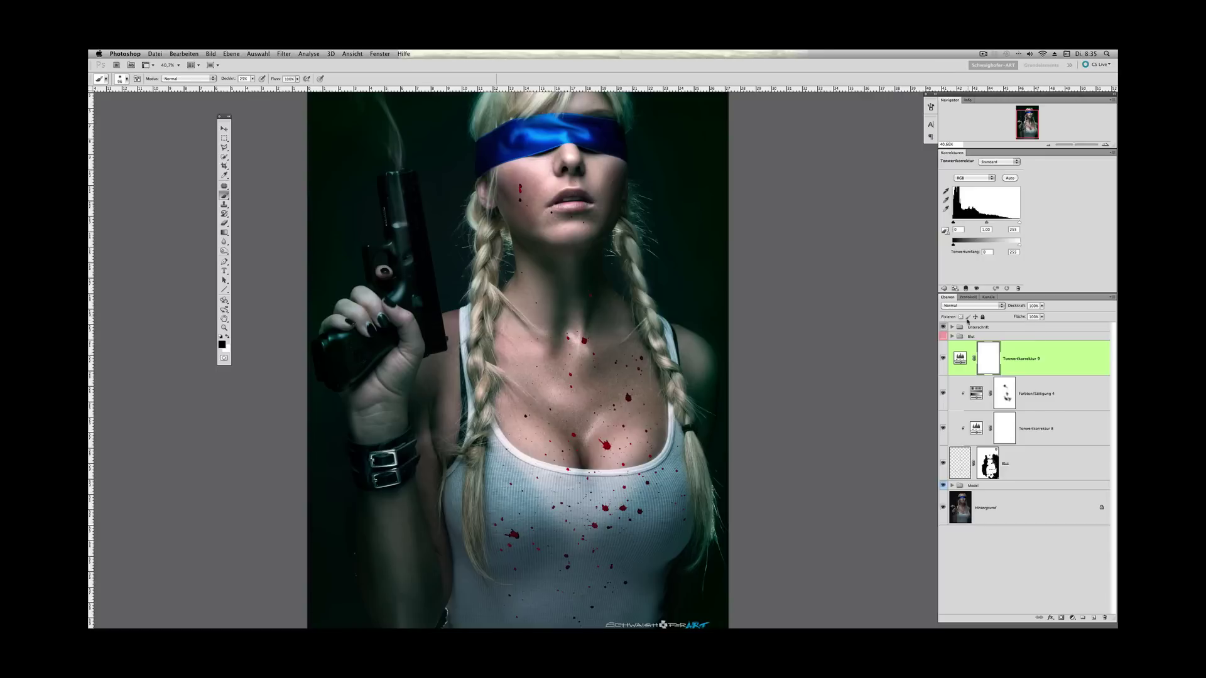
click(966, 288)
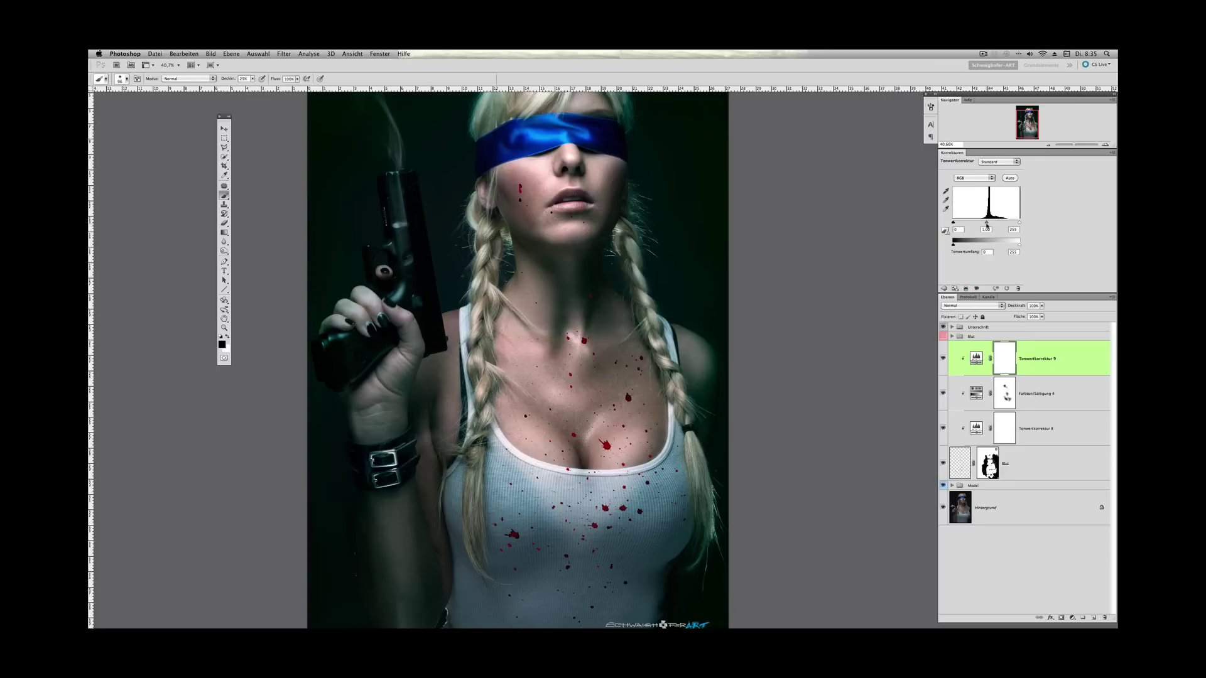
drag(987, 223, 993, 224)
mouse_move(1019, 246)
mouse_down()
mouse_move(1000, 246)
mouse_move(1017, 247)
mouse_up()
- Invert the second Levels mask and paint white with a soft brush over splatters in the shaded neck and chest areas
key(super+i)
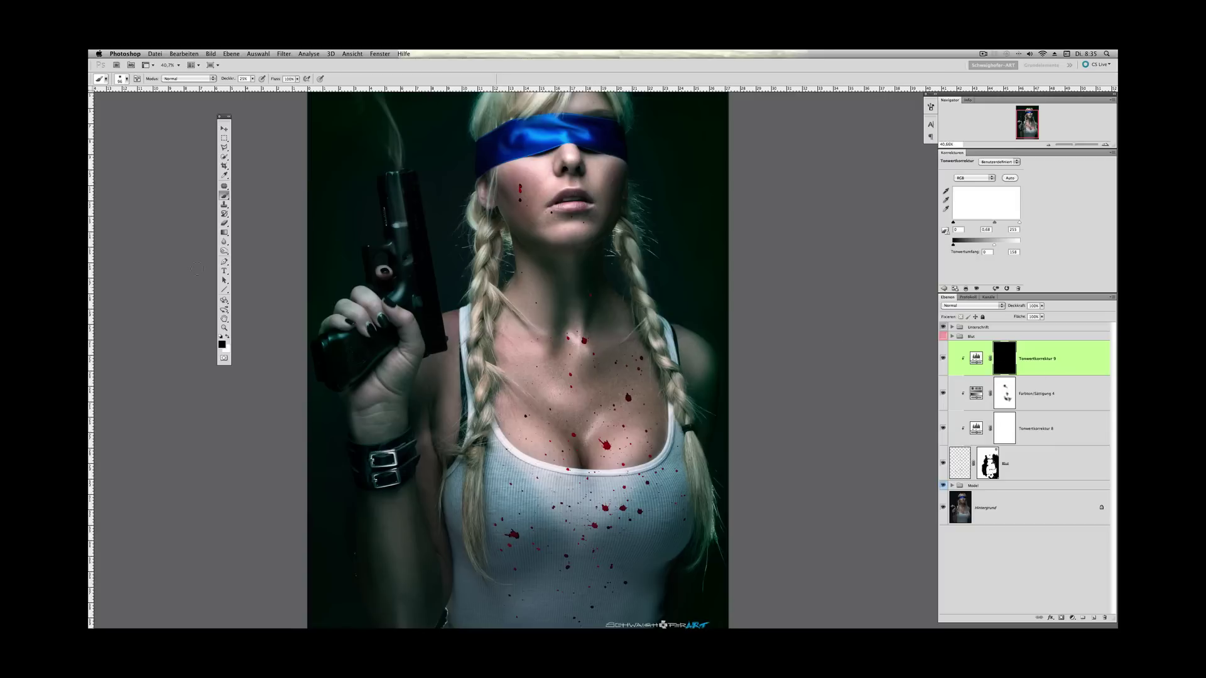
click(229, 337)
right_click(666, 326)
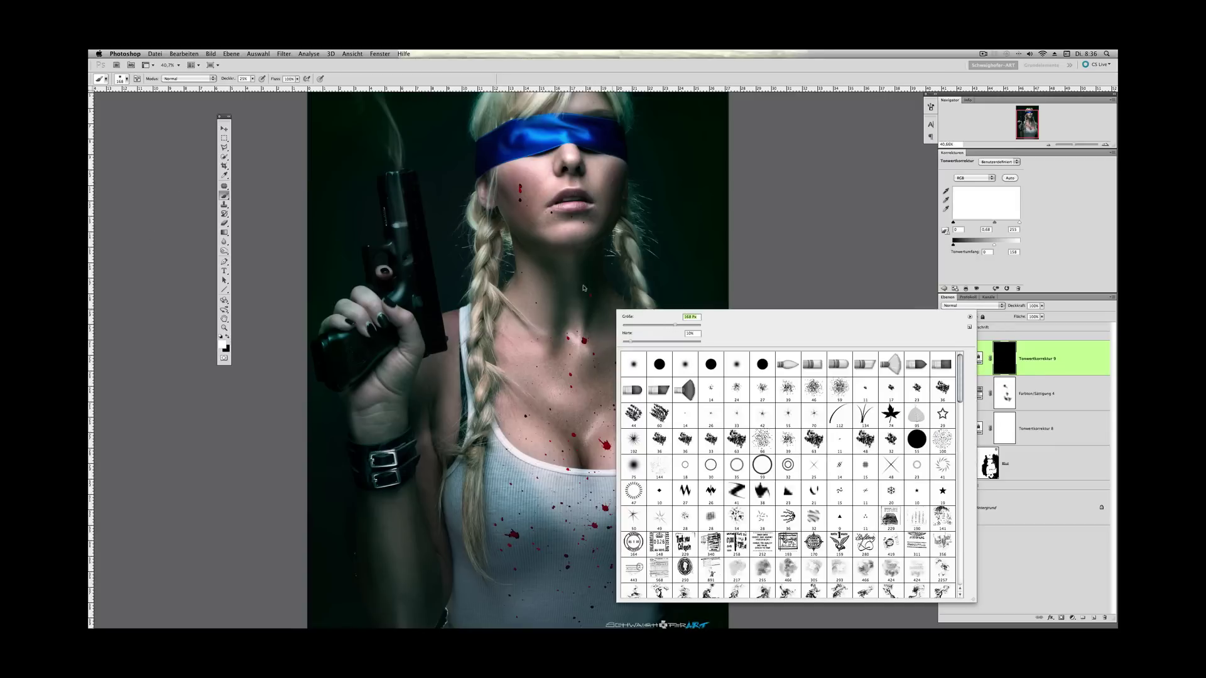
click(584, 288)
drag(608, 331, 631, 351)
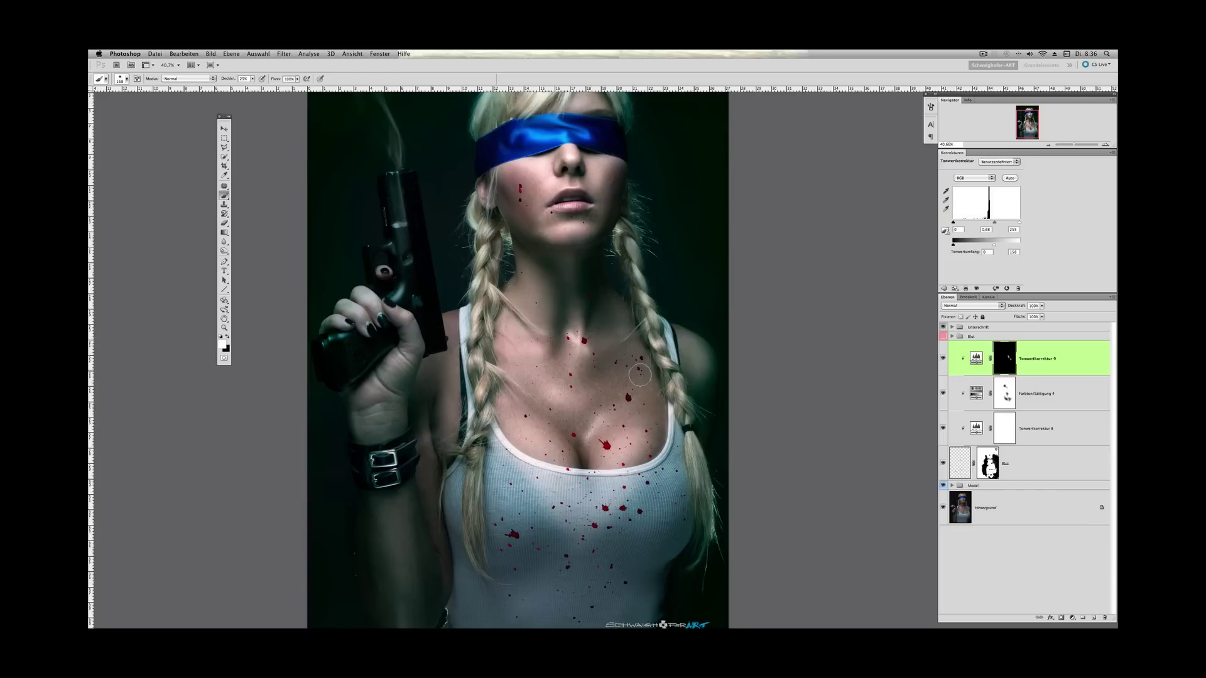
drag(587, 279, 604, 315)
drag(641, 379, 686, 525)
- Refine the second Levels mask over the tank top, alternating white and black paint to darken only the splatters in shadow
scroll(686, 524, down, 5)
mouse_move(638, 439)
mouse_down()
mouse_move(656, 440)
mouse_move(687, 411)
mouse_move(658, 413)
mouse_move(682, 344)
mouse_up()
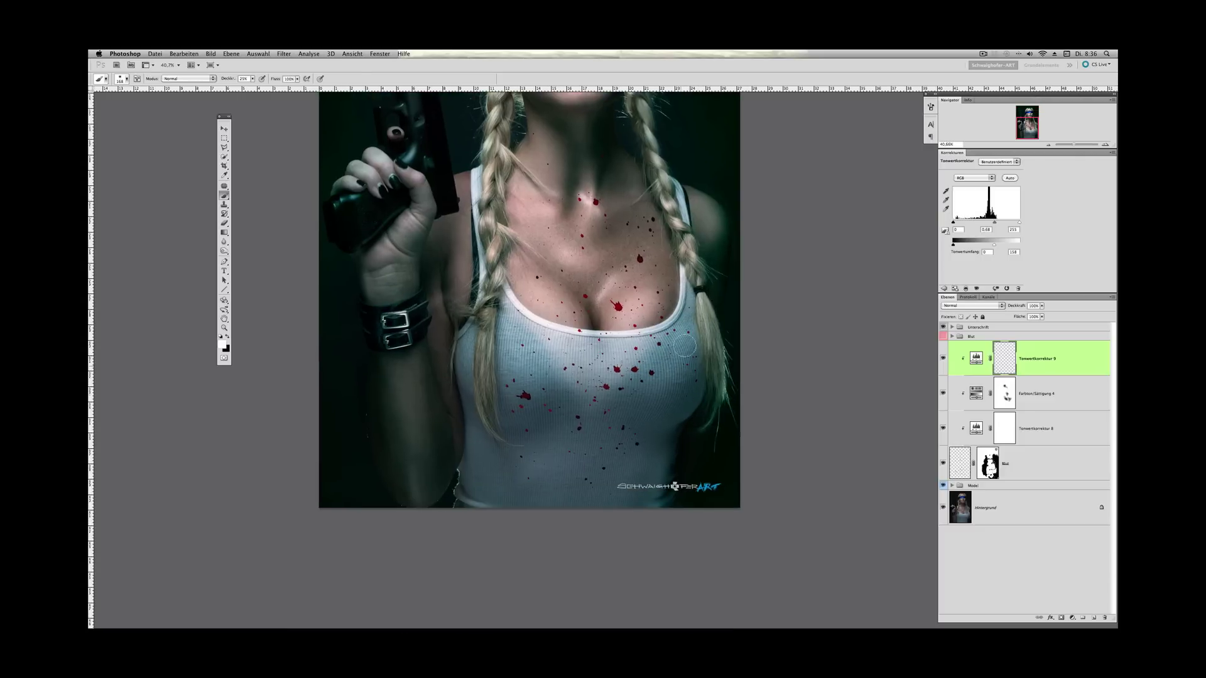
click(227, 337)
drag(691, 357, 691, 385)
mouse_move(647, 433)
mouse_down()
mouse_move(621, 427)
mouse_move(647, 470)
mouse_up()
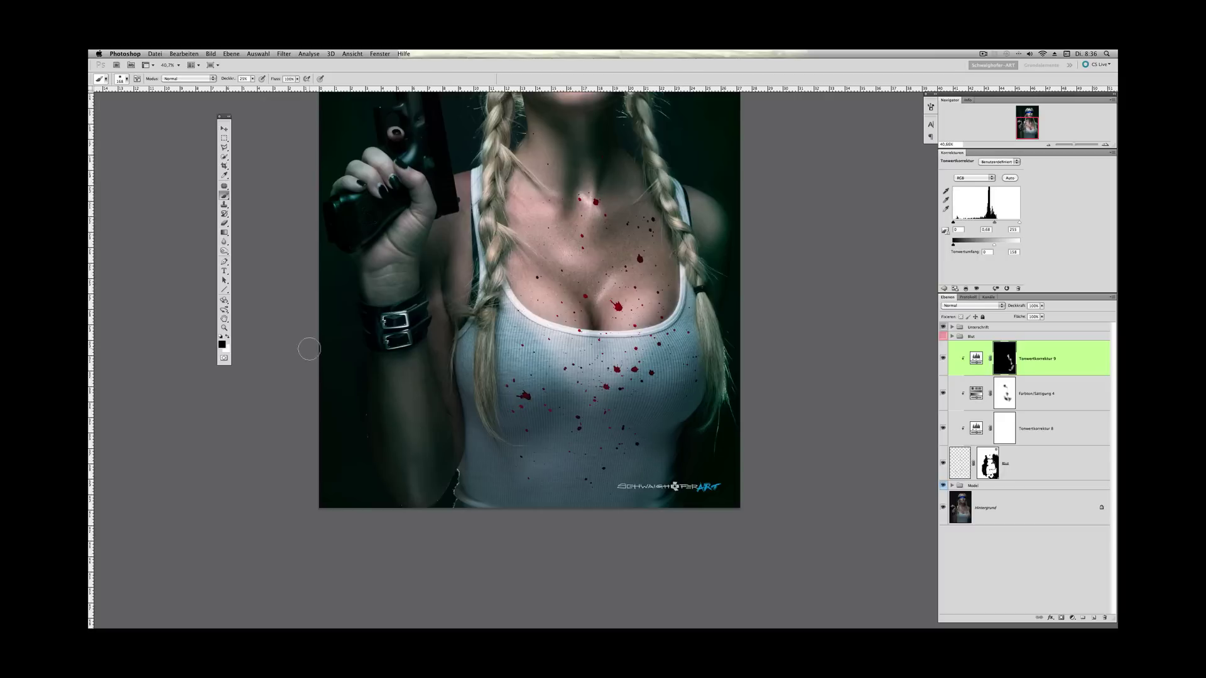
click(228, 337)
mouse_move(538, 435)
mouse_down()
mouse_move(509, 417)
mouse_move(513, 396)
mouse_move(571, 428)
mouse_move(525, 393)
mouse_up()
scroll(598, 328, up, 4)
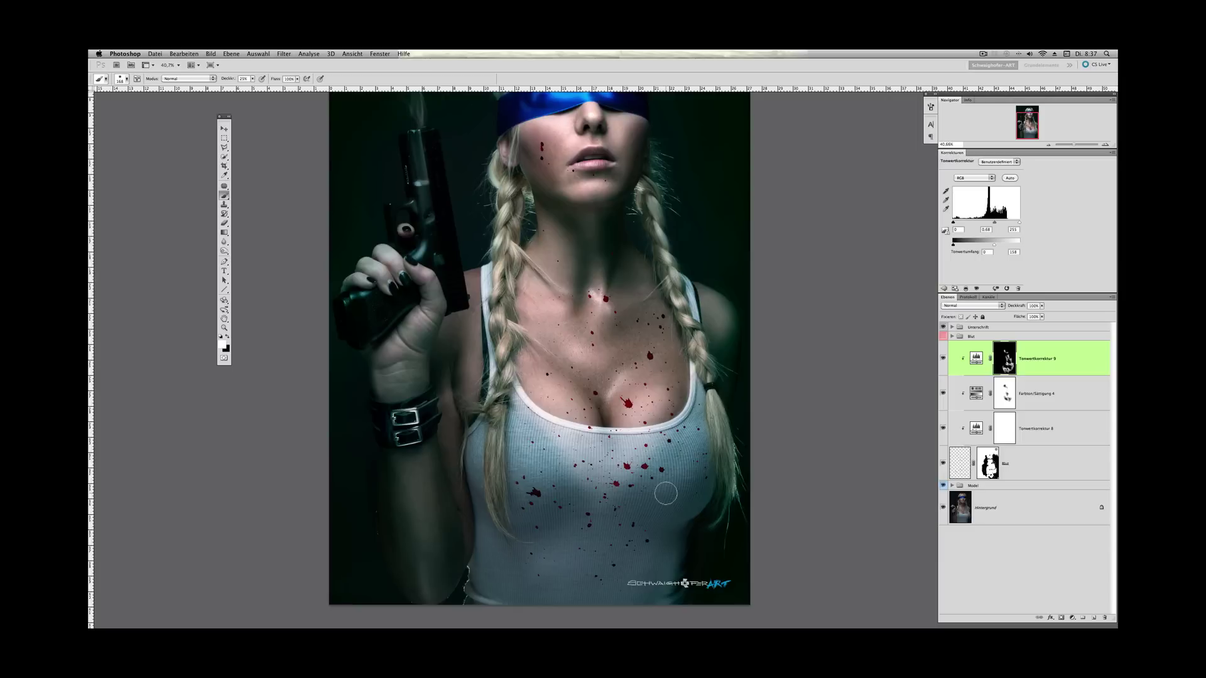
- Select the Blut layer's splatter content and outline the tank top area with a lasso selection along its neckline
click(967, 461)
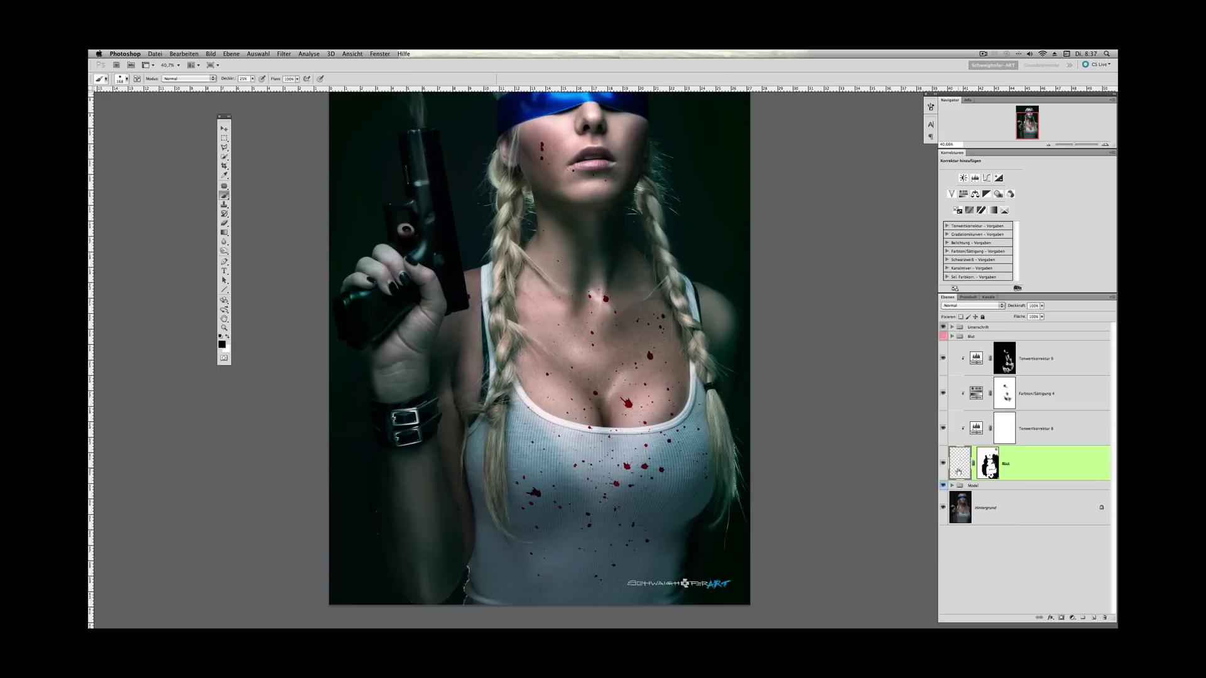
click(224, 147)
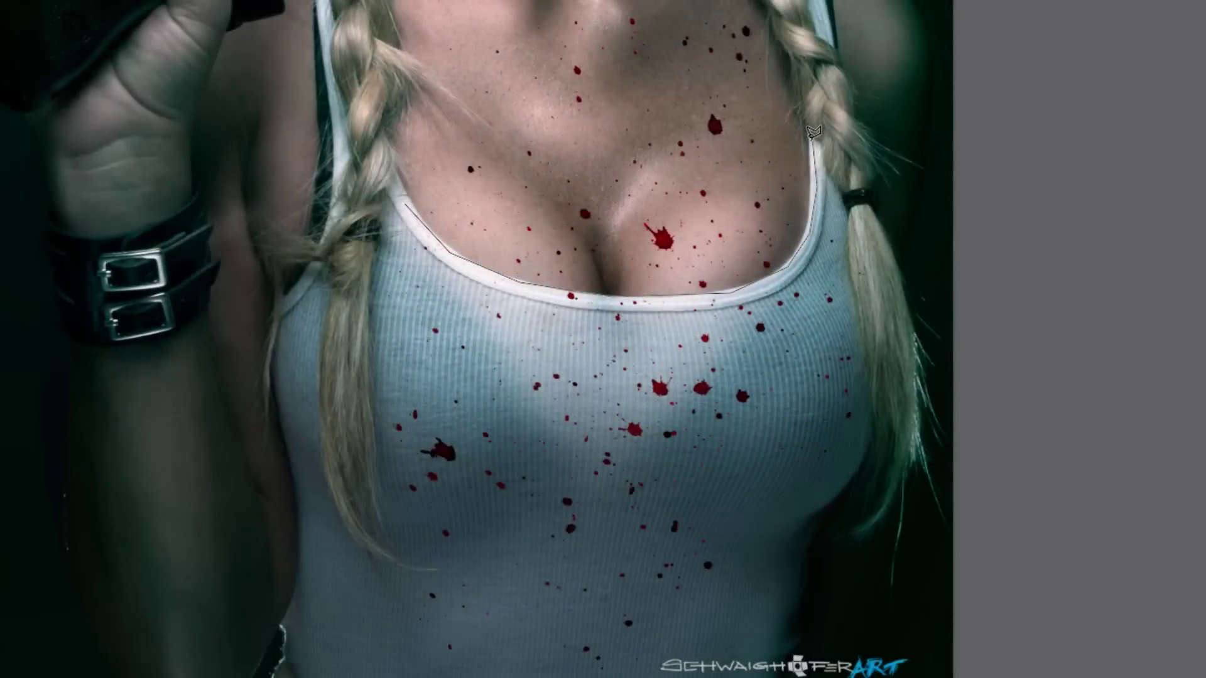
mouse_move(813, 132)
mouse_down()
mouse_move(874, 266)
mouse_move(879, 391)
mouse_move(893, 393)
mouse_move(915, 477)
mouse_move(852, 570)
mouse_move(845, 633)
mouse_move(828, 648)
mouse_move(268, 533)
mouse_move(232, 347)
mouse_move(258, 293)
mouse_move(336, 208)
mouse_move(377, 186)
mouse_move(405, 200)
mouse_up()
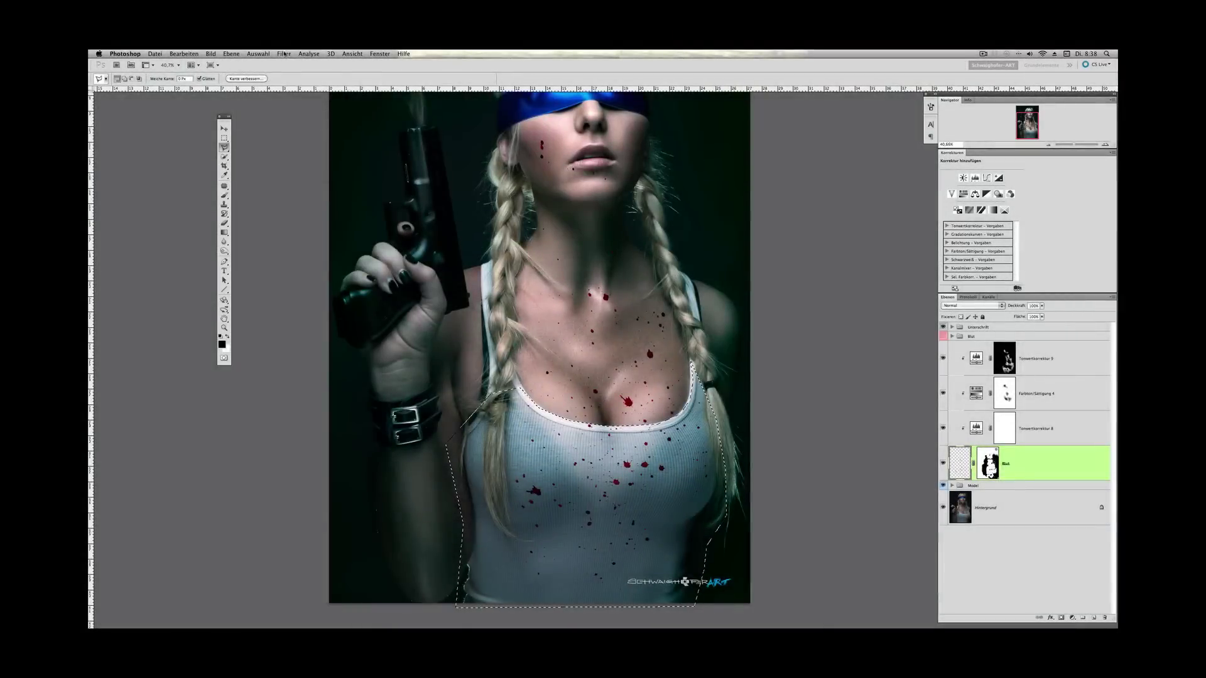
- Apply the Sponge (Schwamm) filter with brush size 2 to the selected splatters on the tank top
click(283, 53)
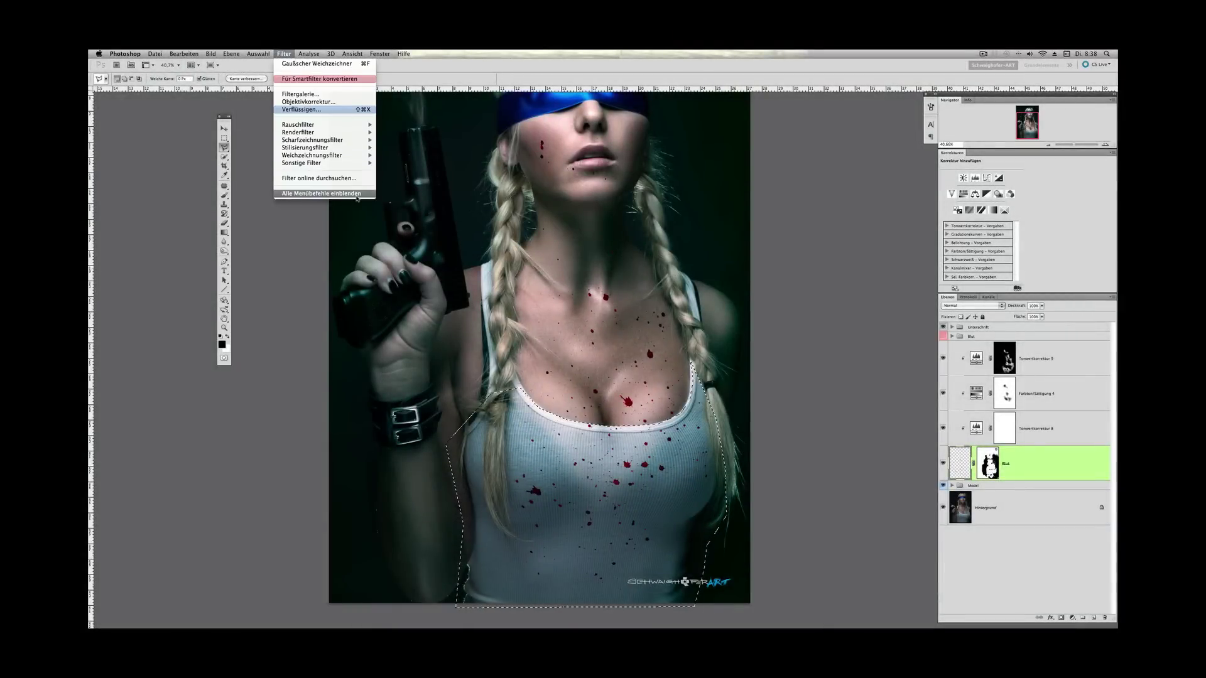
click(314, 195)
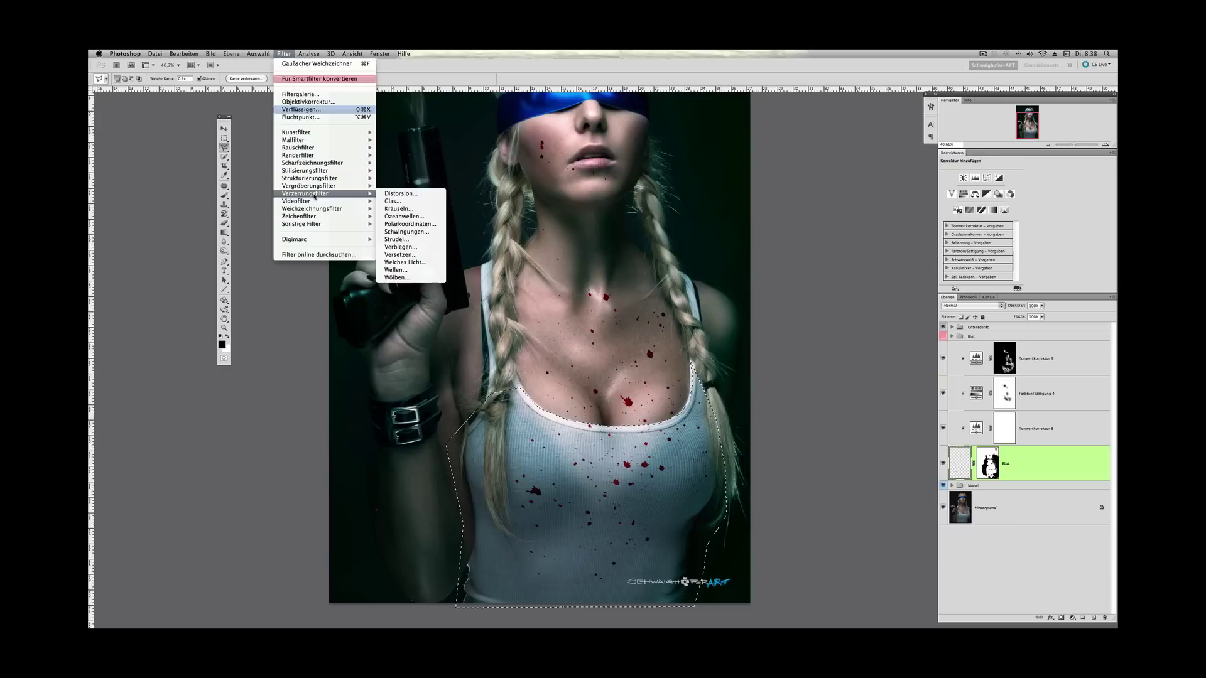
mouse_move(367, 134)
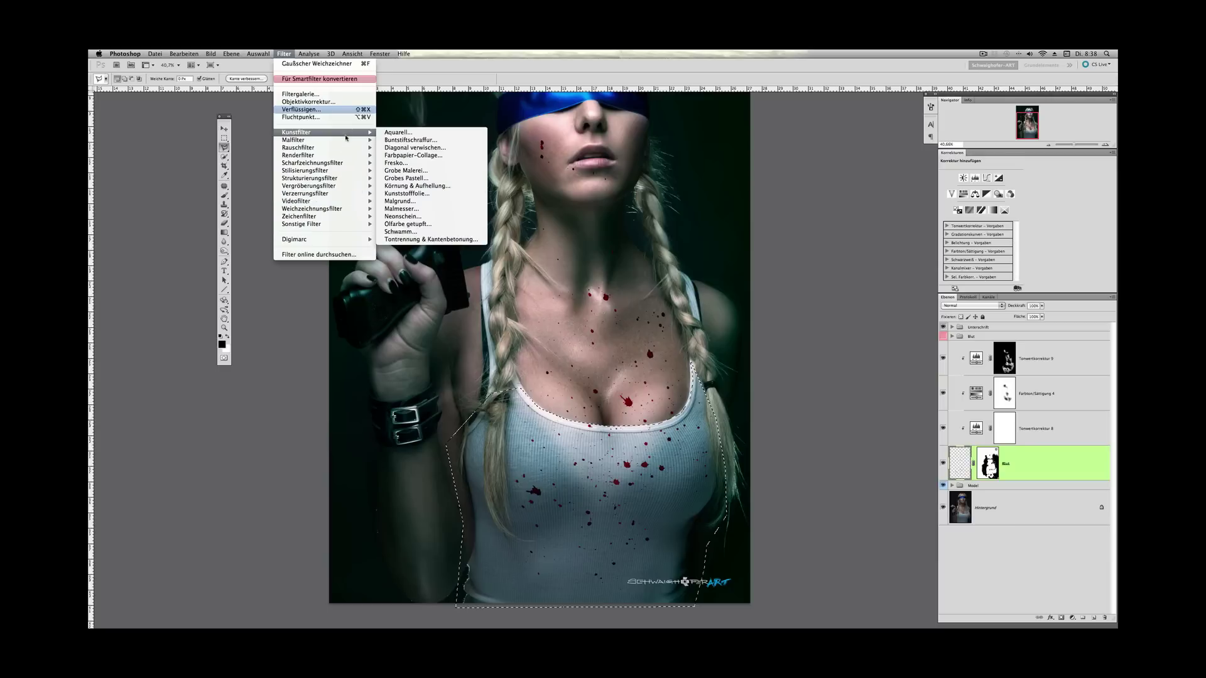
click(431, 133)
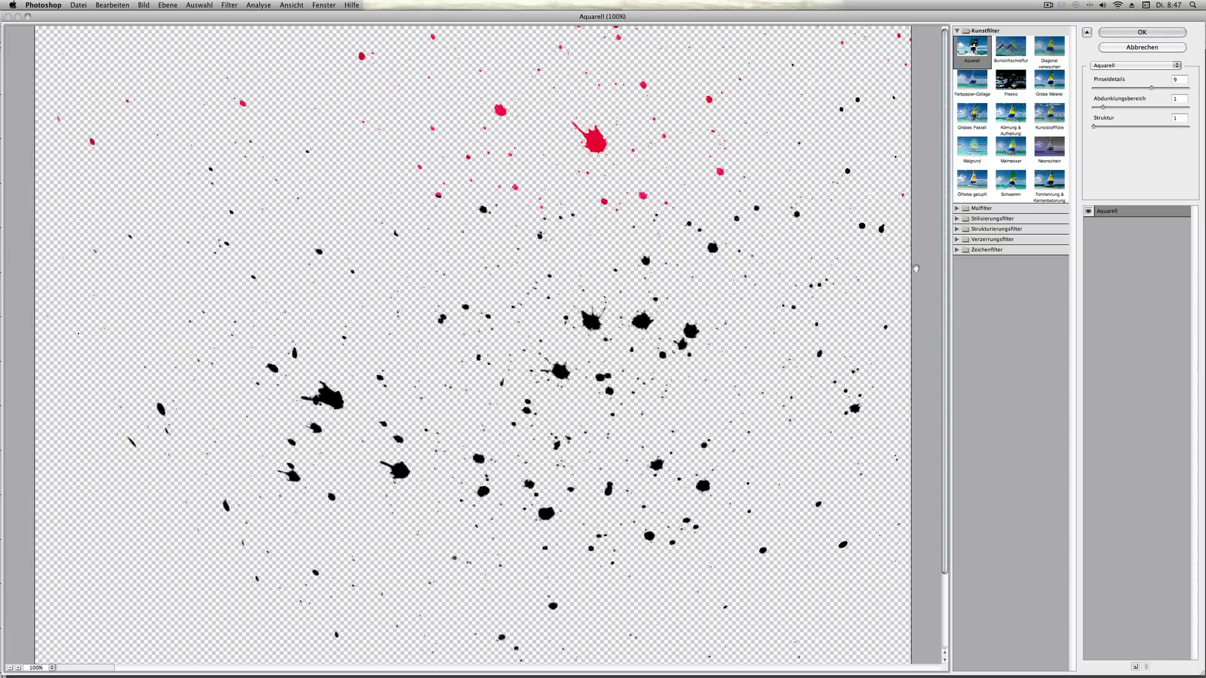
click(1007, 187)
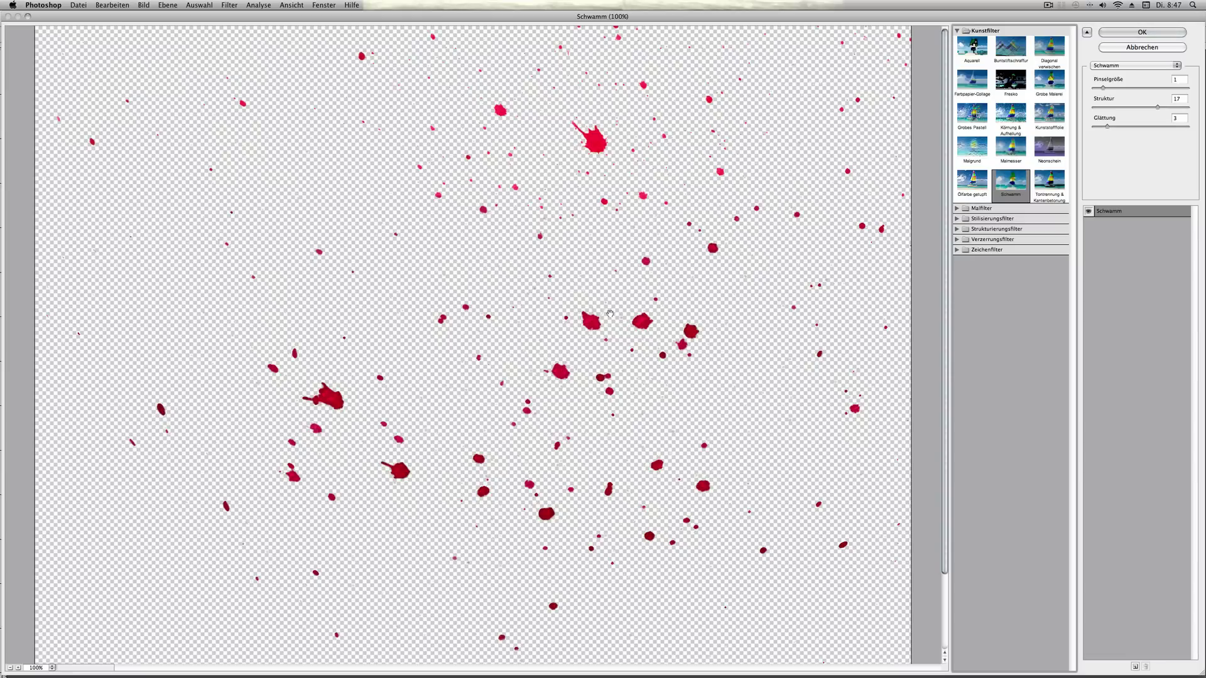
click(1106, 88)
drag(1108, 89, 1130, 78)
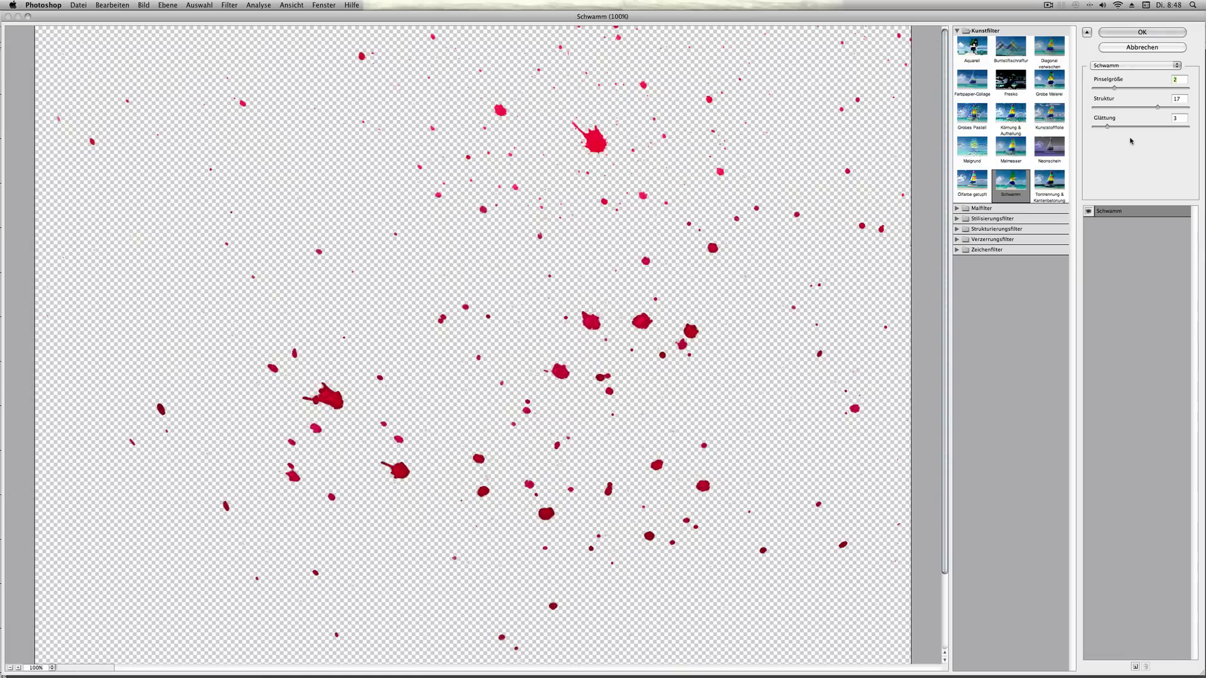
click(1150, 48)
- Examine up close how the splatters on the tank top blend with the ribbed fabric
click(1192, 111)
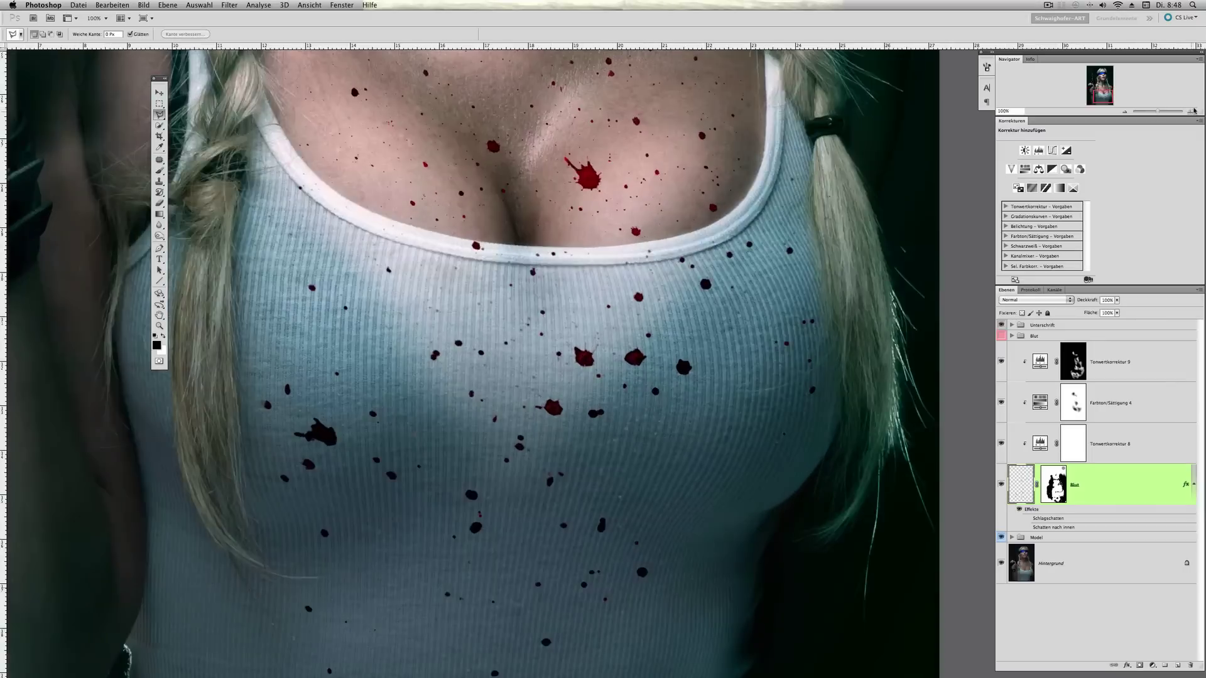
click(1192, 112)
scroll(758, 416, down, 15)
scroll(664, 422, left, 5)
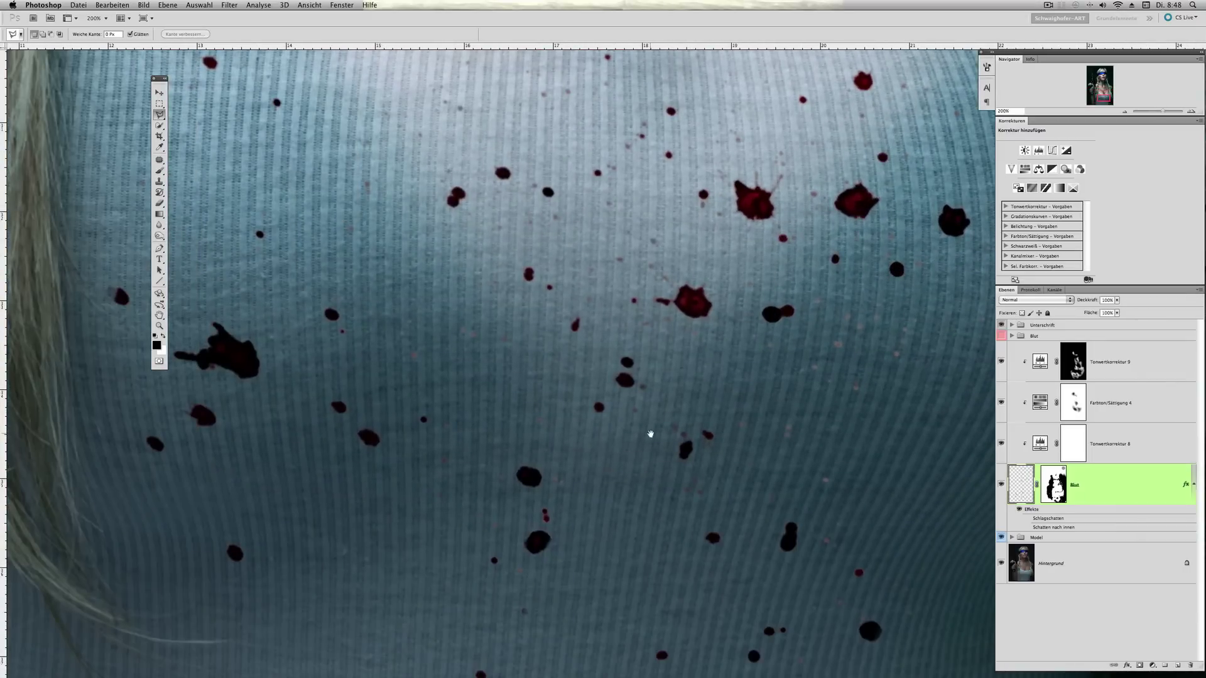
scroll(729, 453, up, 5)
scroll(729, 453, right, 4)
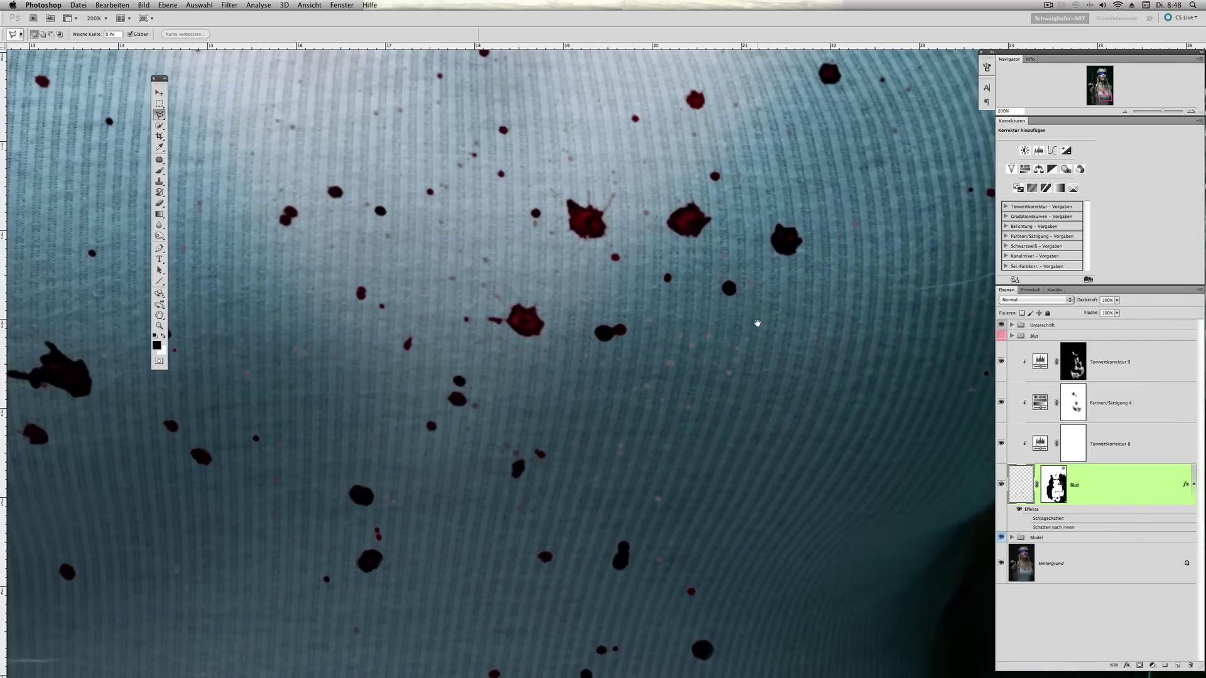
click(1124, 112)
click(1123, 111)
click(1124, 111)
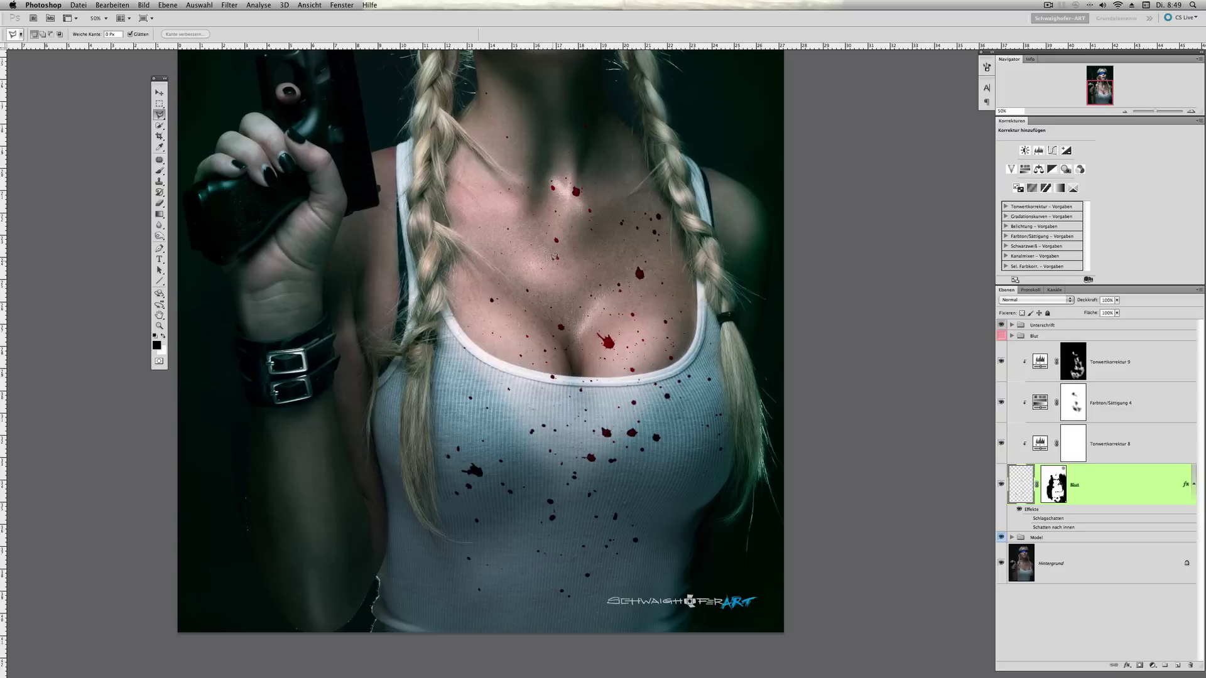
- Add a drop shadow layer style to the Blut layer and set its distance to 2 px
double_click(1130, 498)
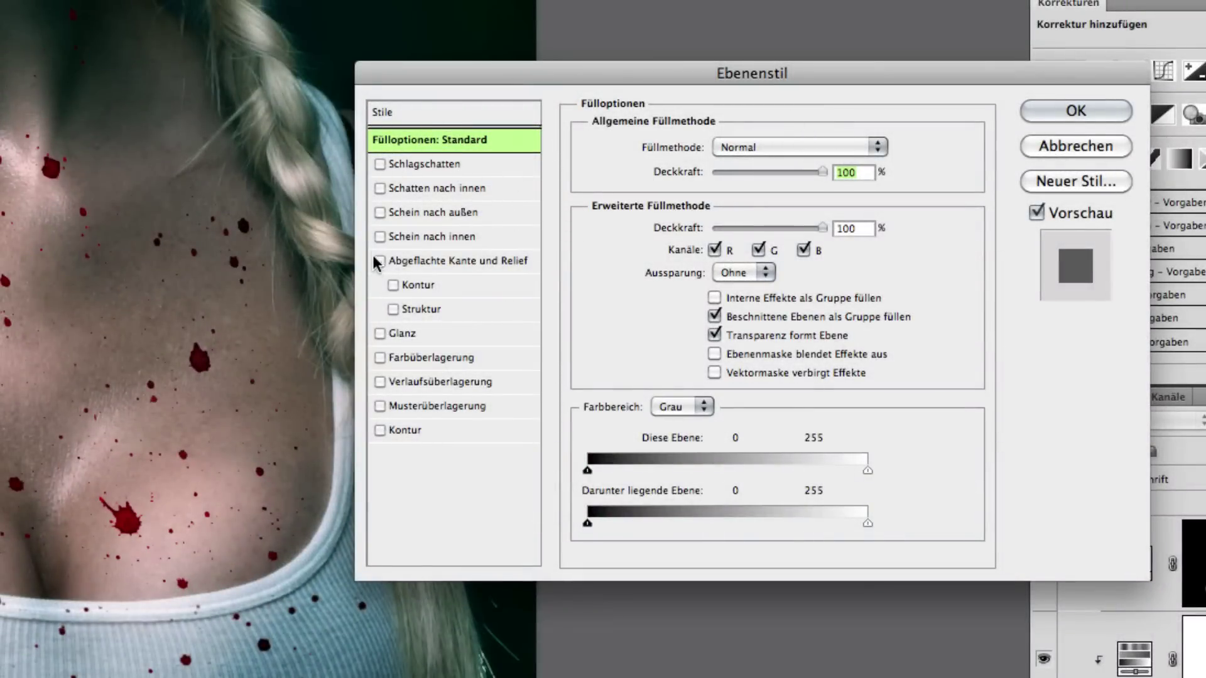
click(380, 164)
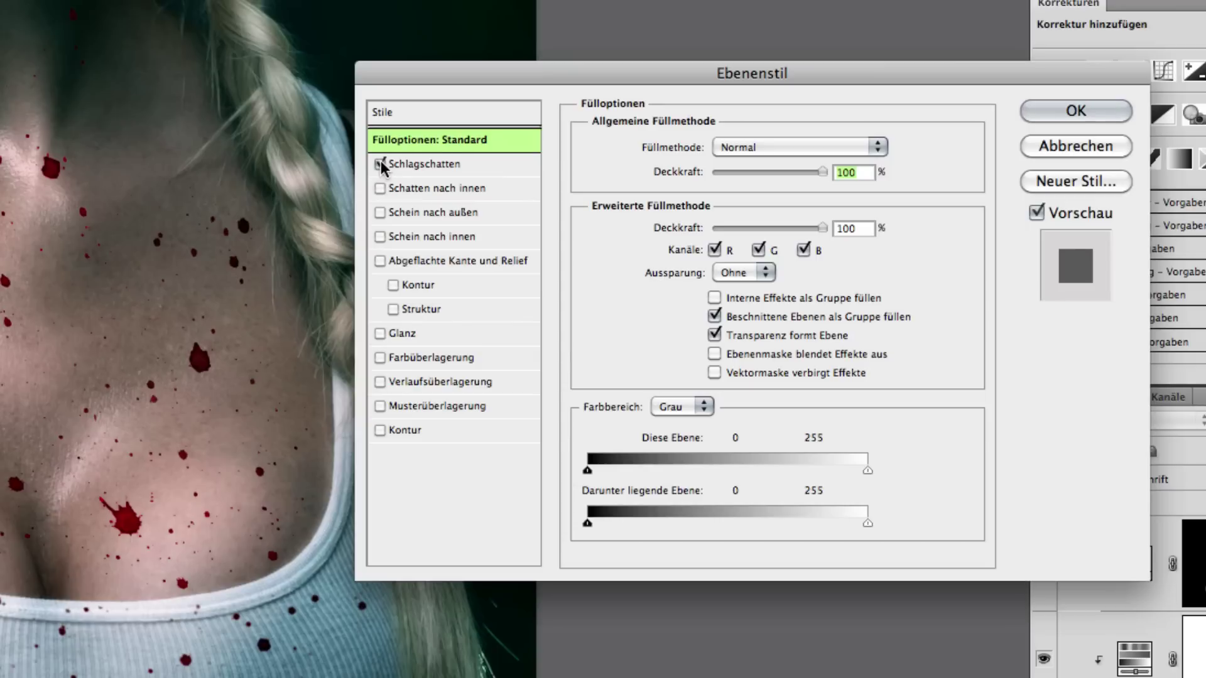
click(444, 160)
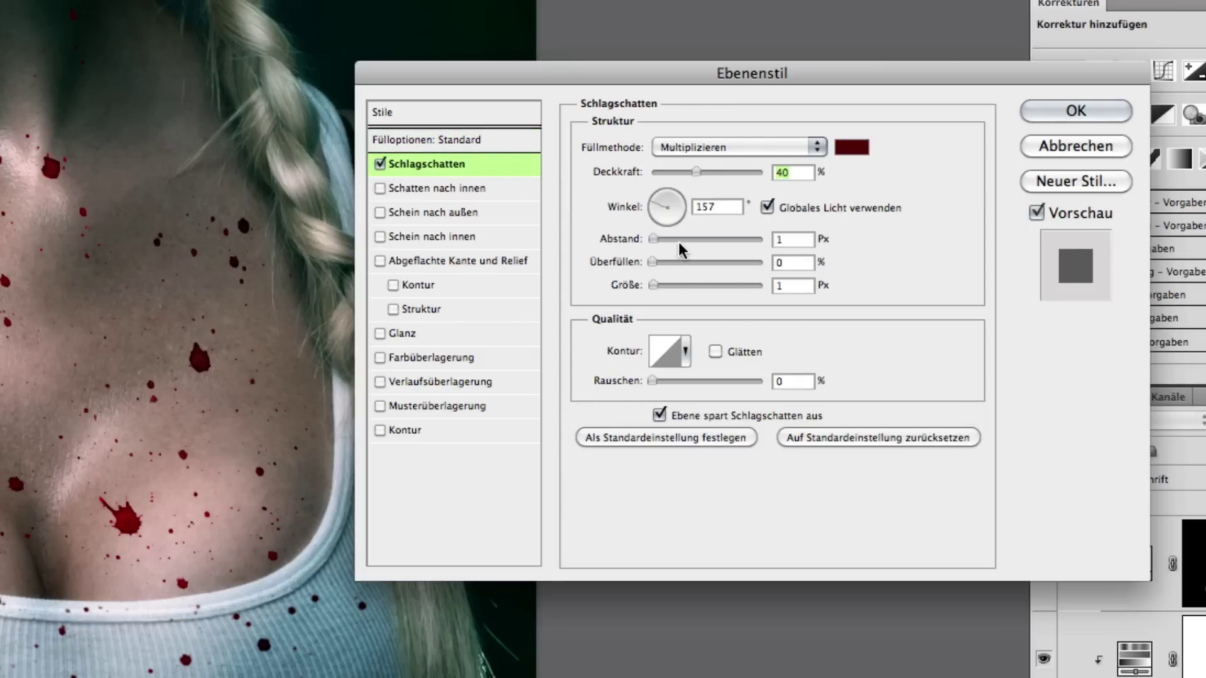
drag(653, 239, 656, 239)
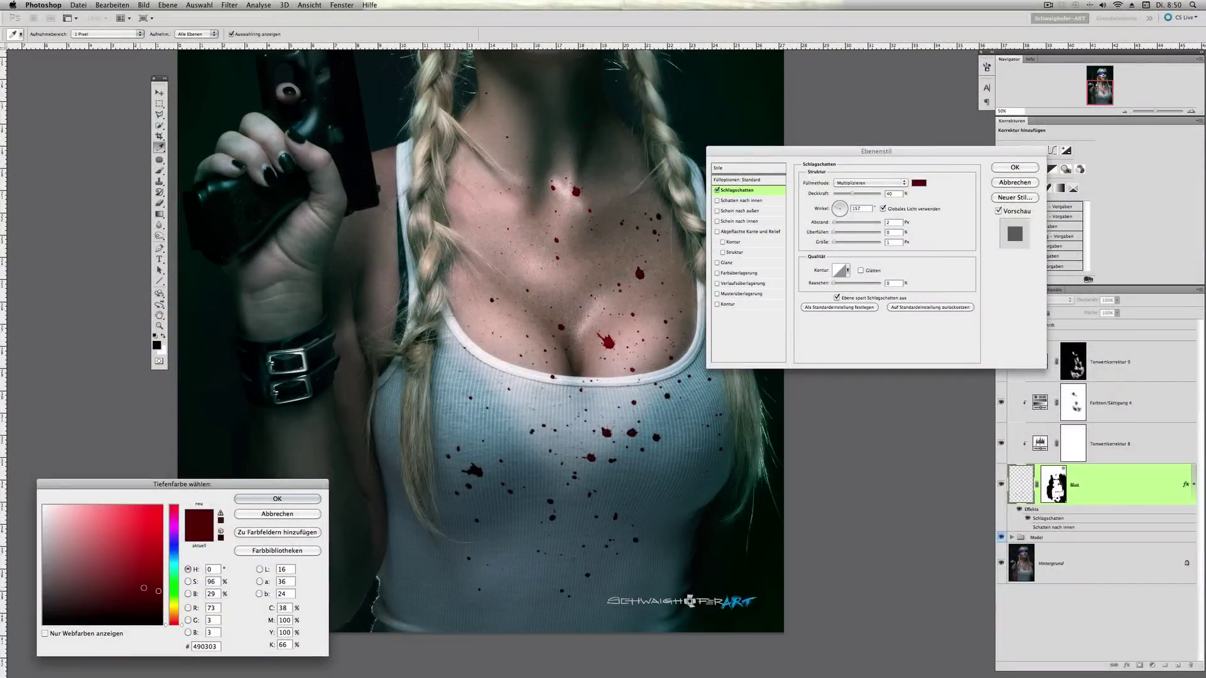
- Set the drop shadow's colour to dark red #3c0101 by sampling a splatter on the chest and darkening the sampled tone
click(276, 499)
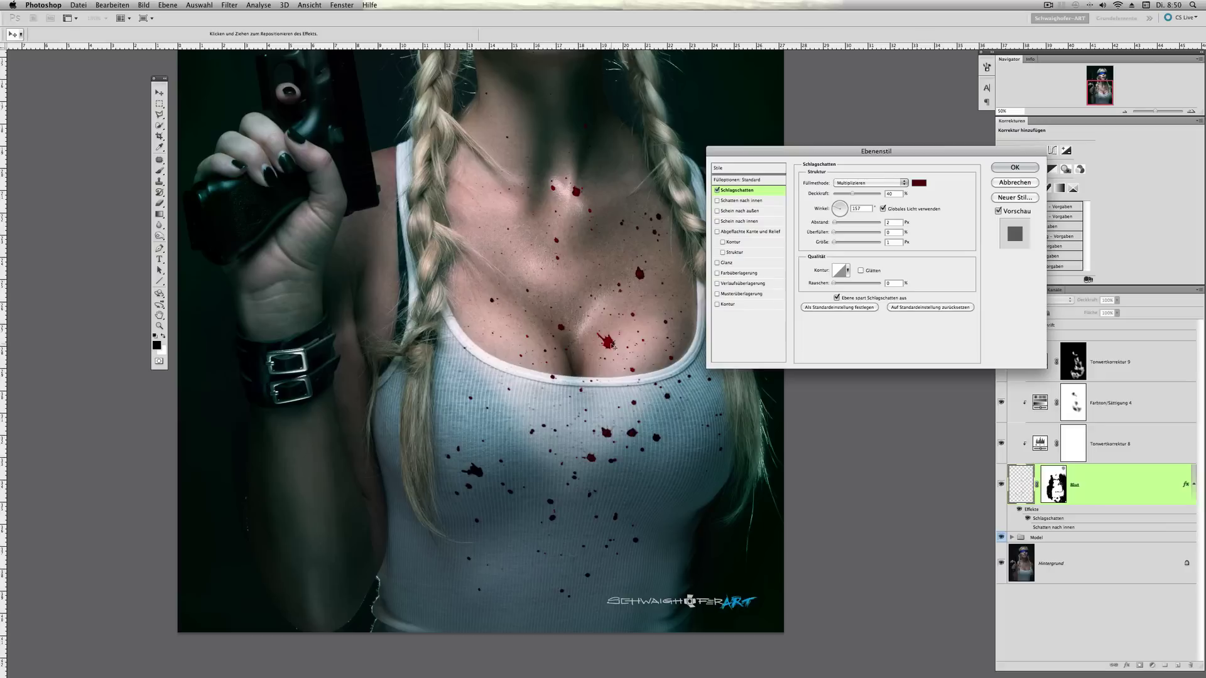
click(916, 184)
click(603, 339)
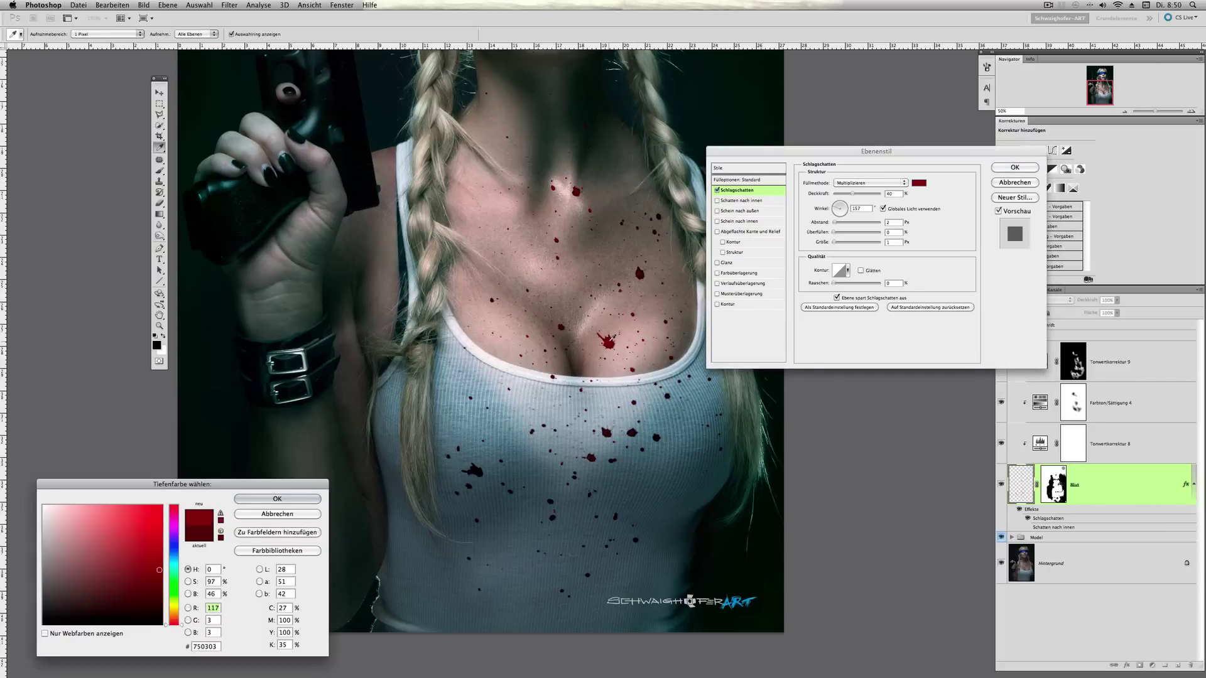
drag(182, 487, 578, 212)
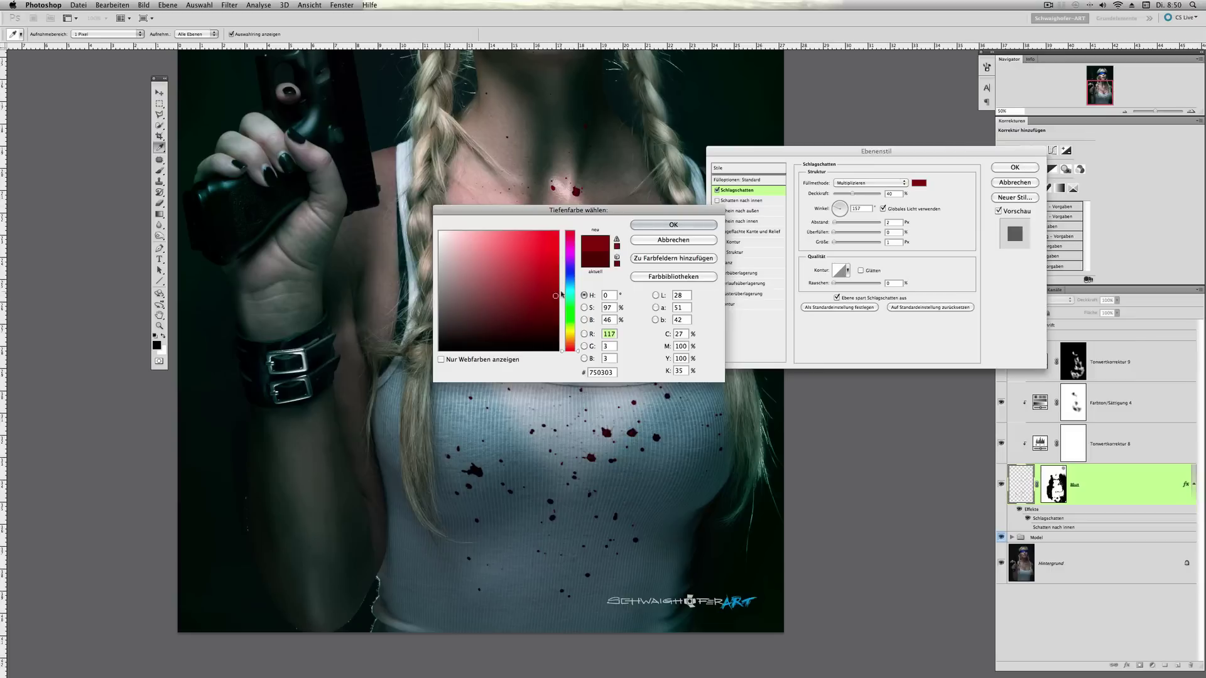
drag(558, 310, 557, 322)
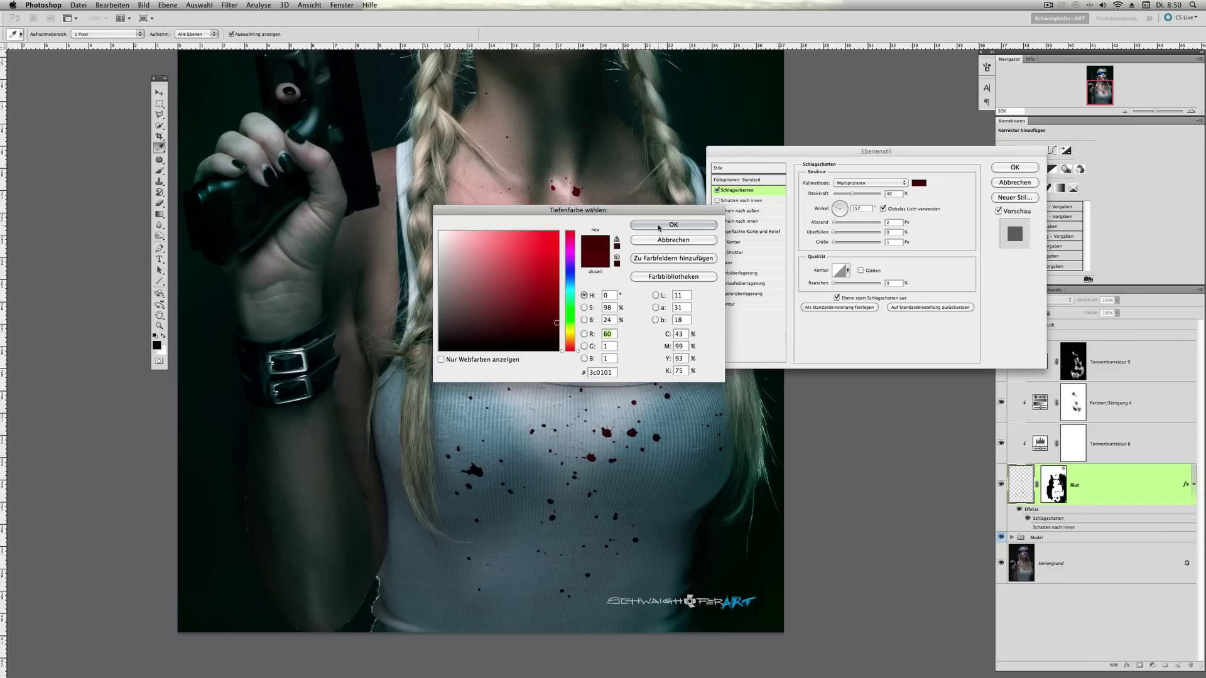
click(659, 225)
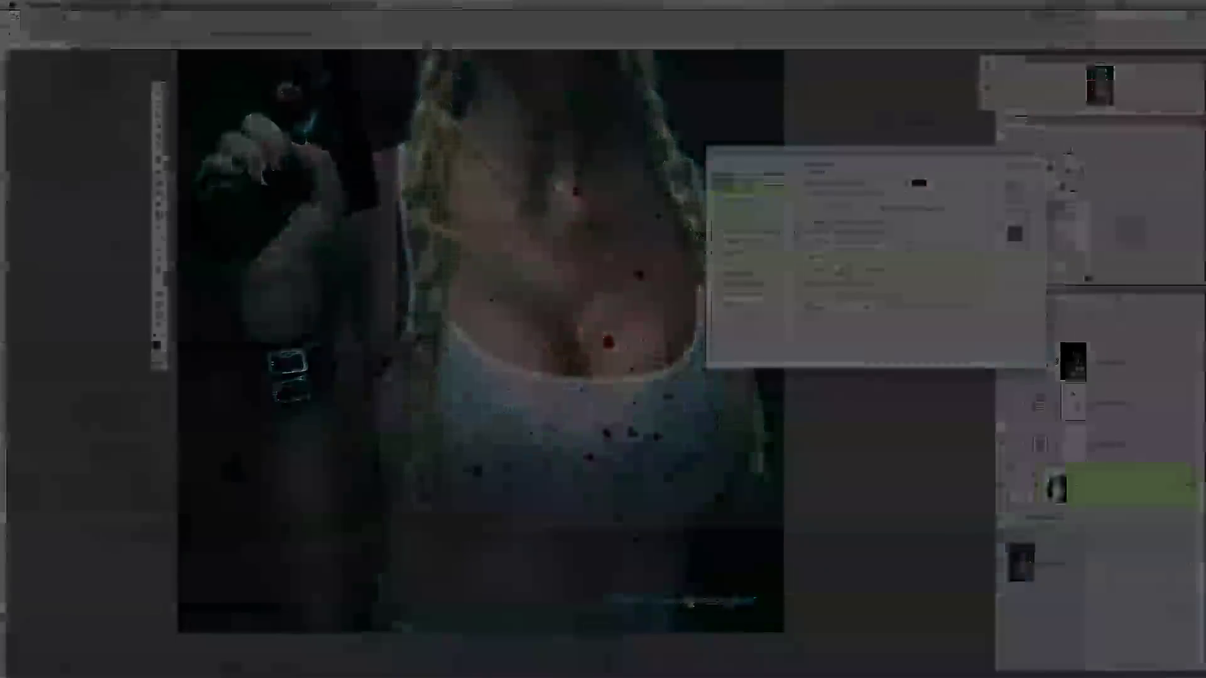